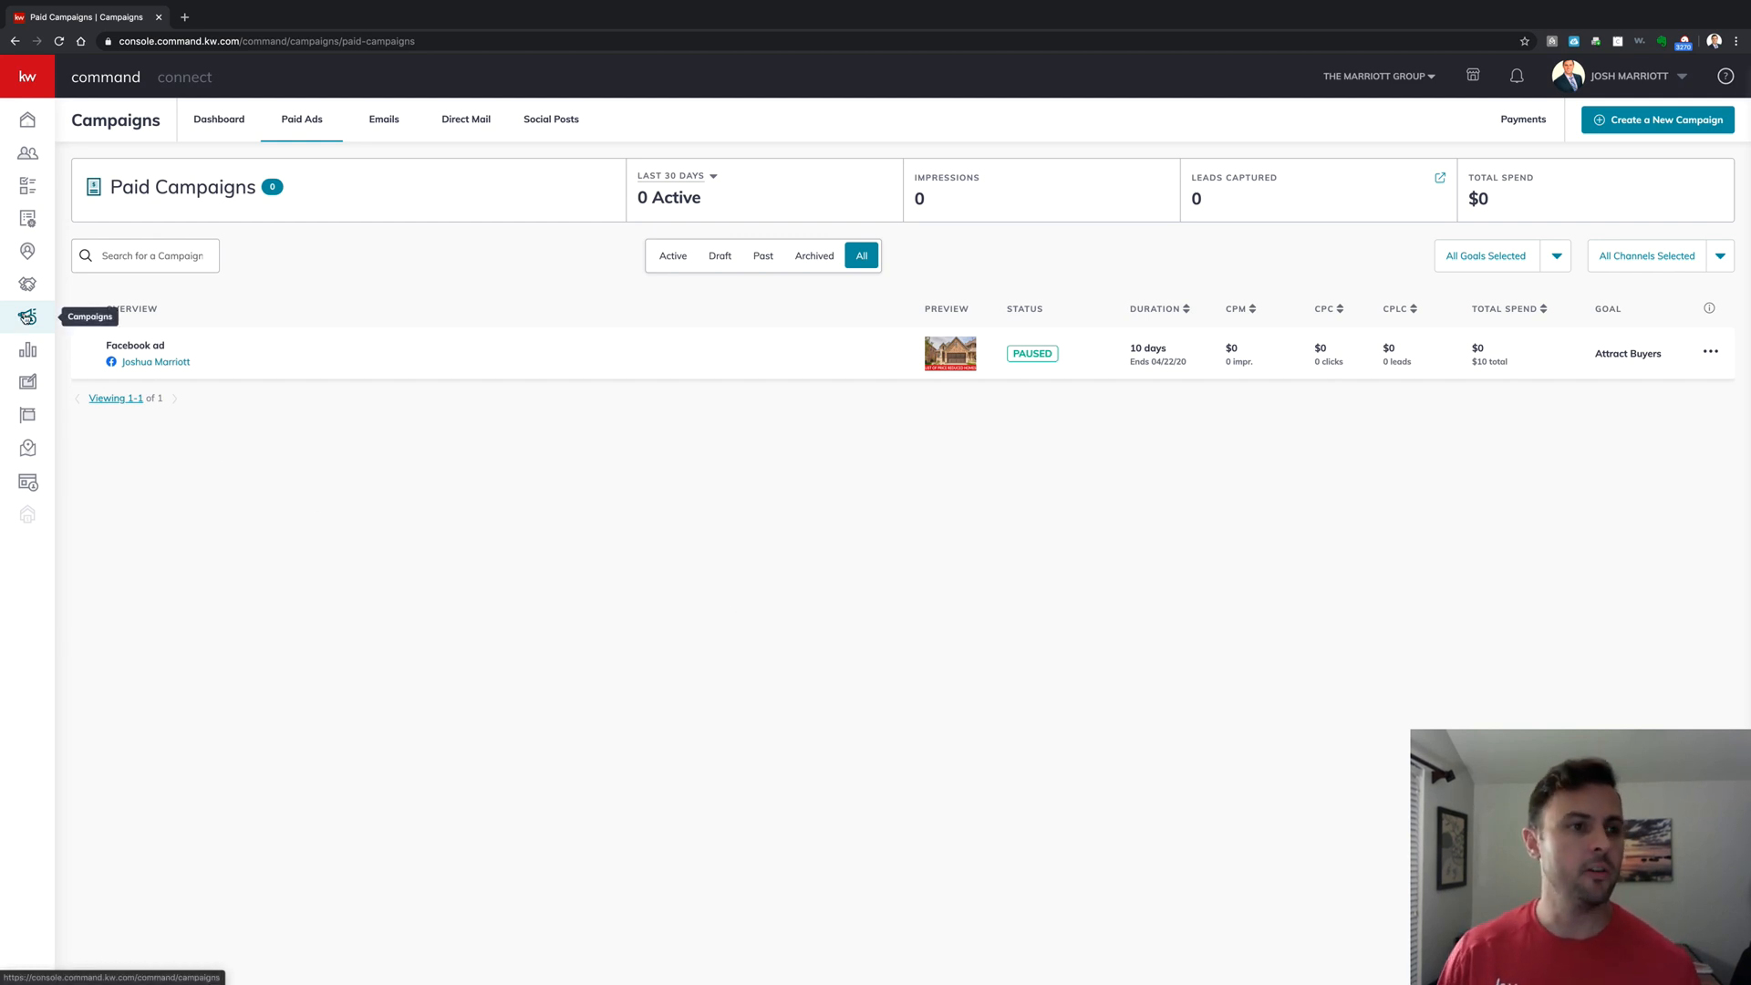
Create a new paid Social Ad campaign with the goal Attract Buyers, running on Facebook
{"action": "left_click", "coordinate": [1619, 122]}
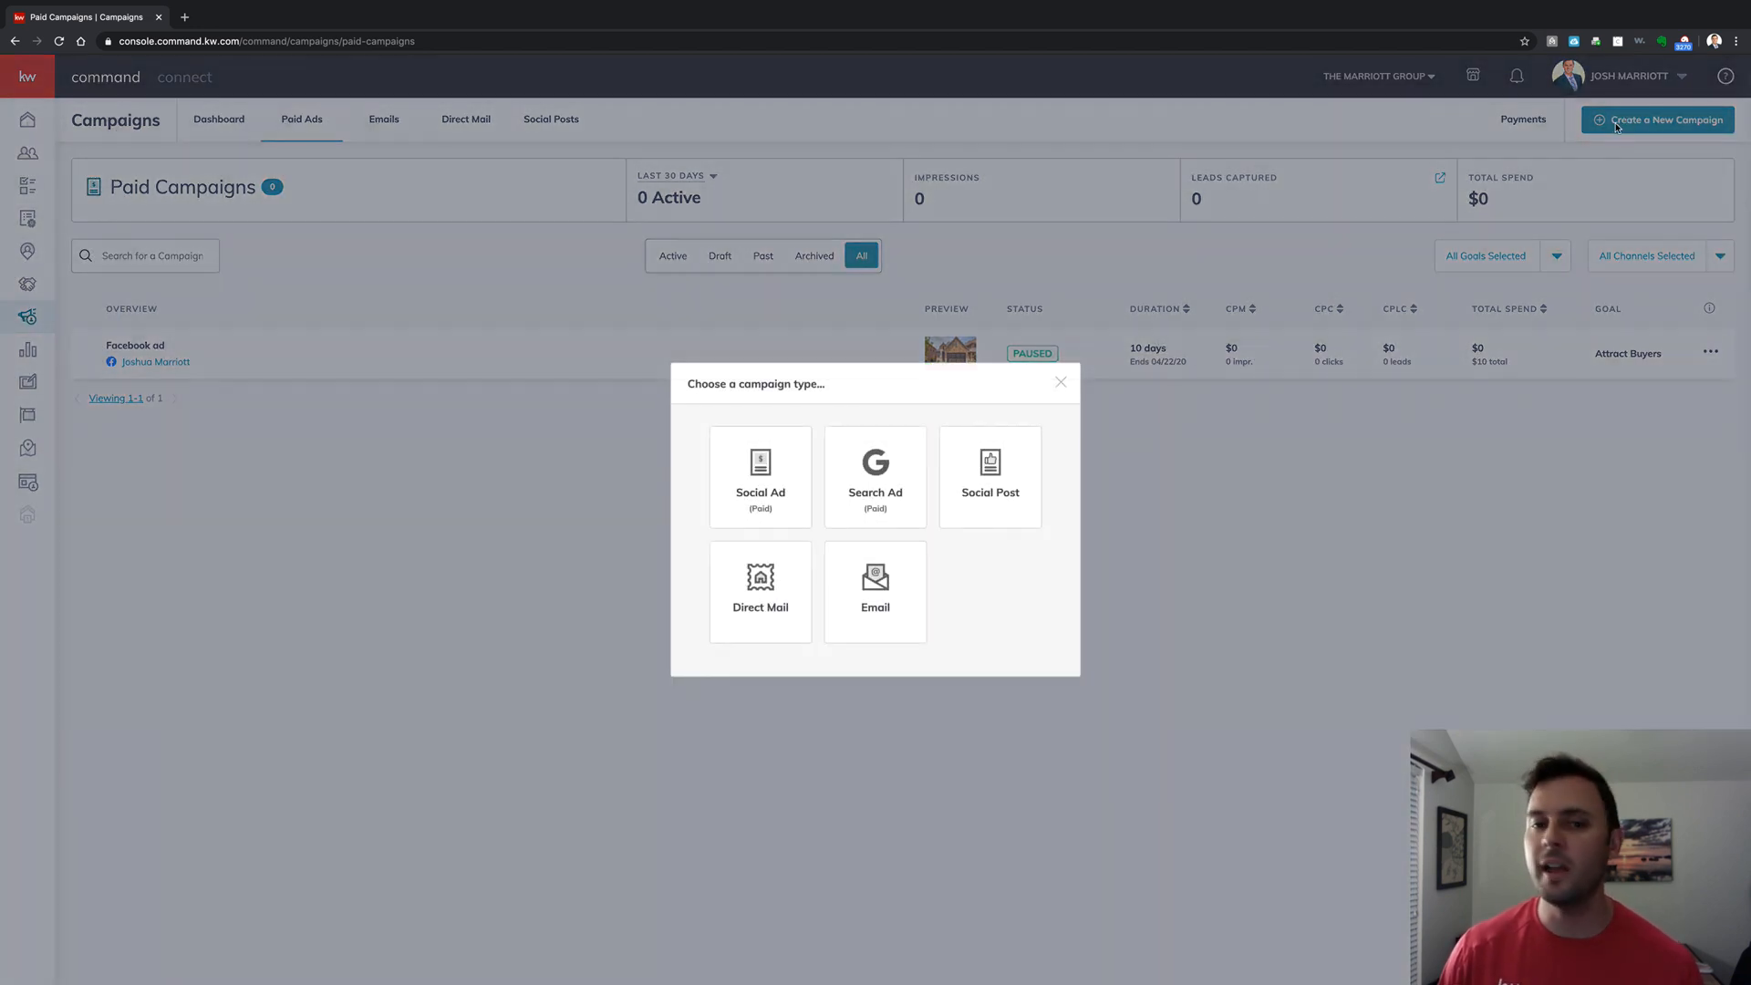
{"action": "left_click", "coordinate": [770, 487]}
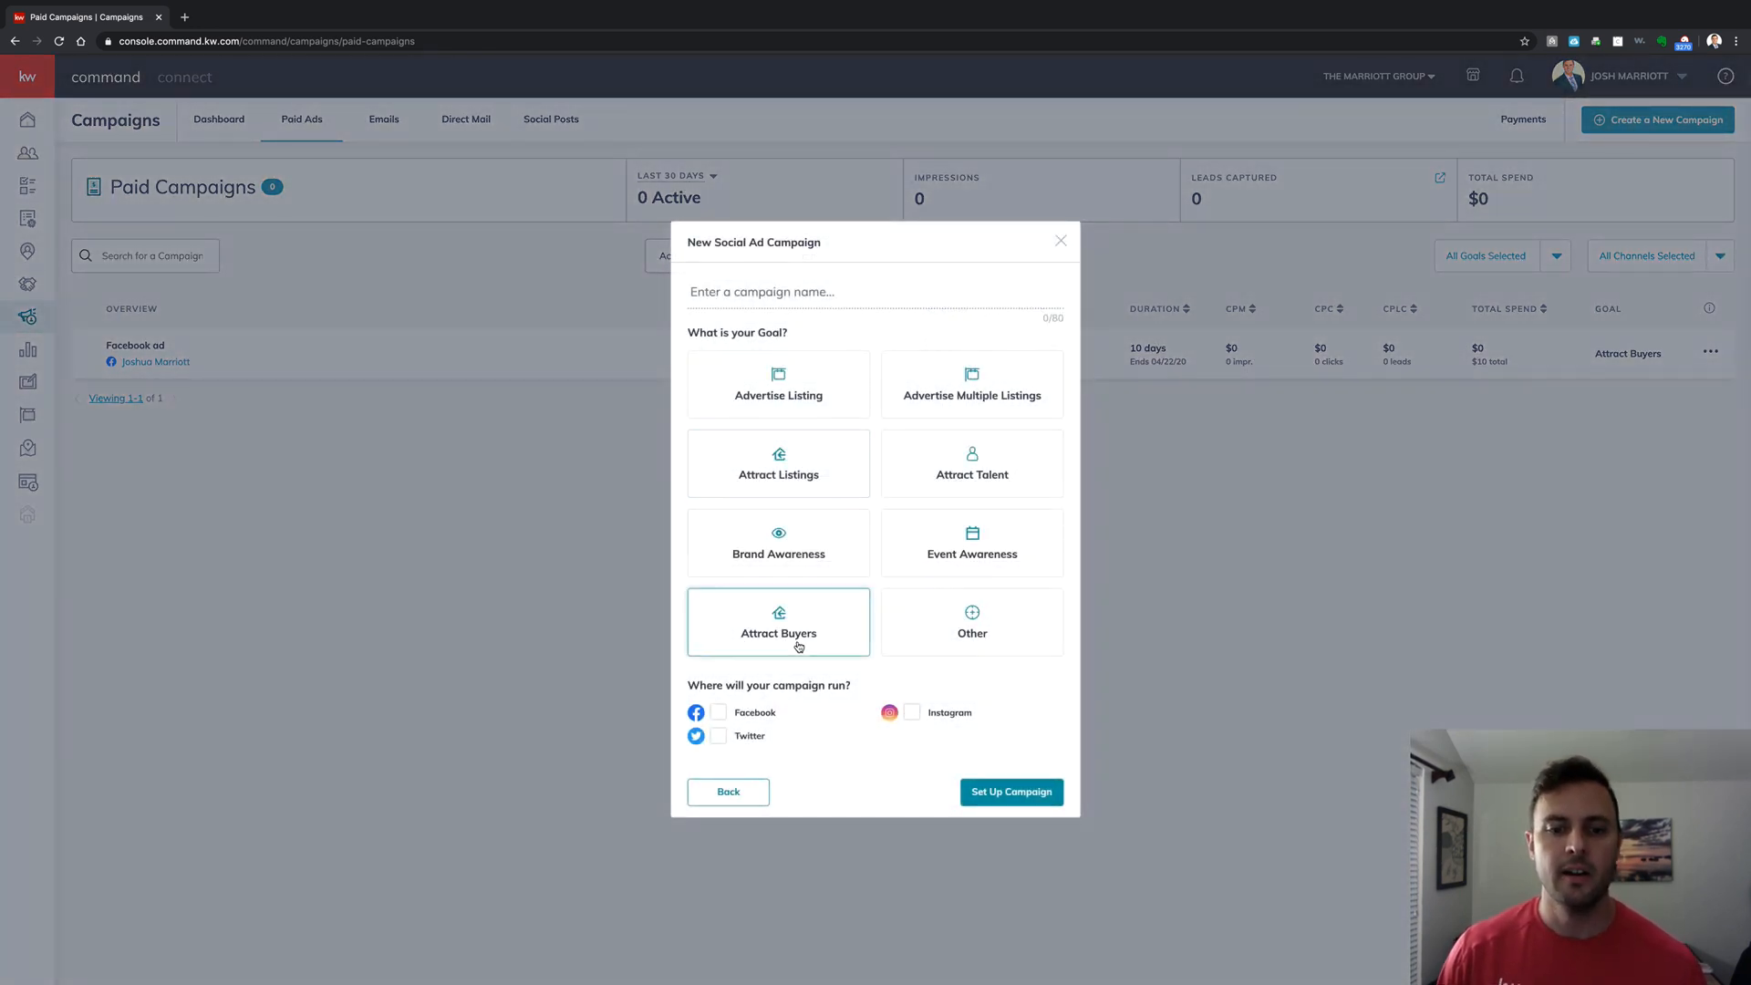
{"action": "left_click", "coordinate": [794, 639]}
{"action": "left_click", "coordinate": [719, 723]}
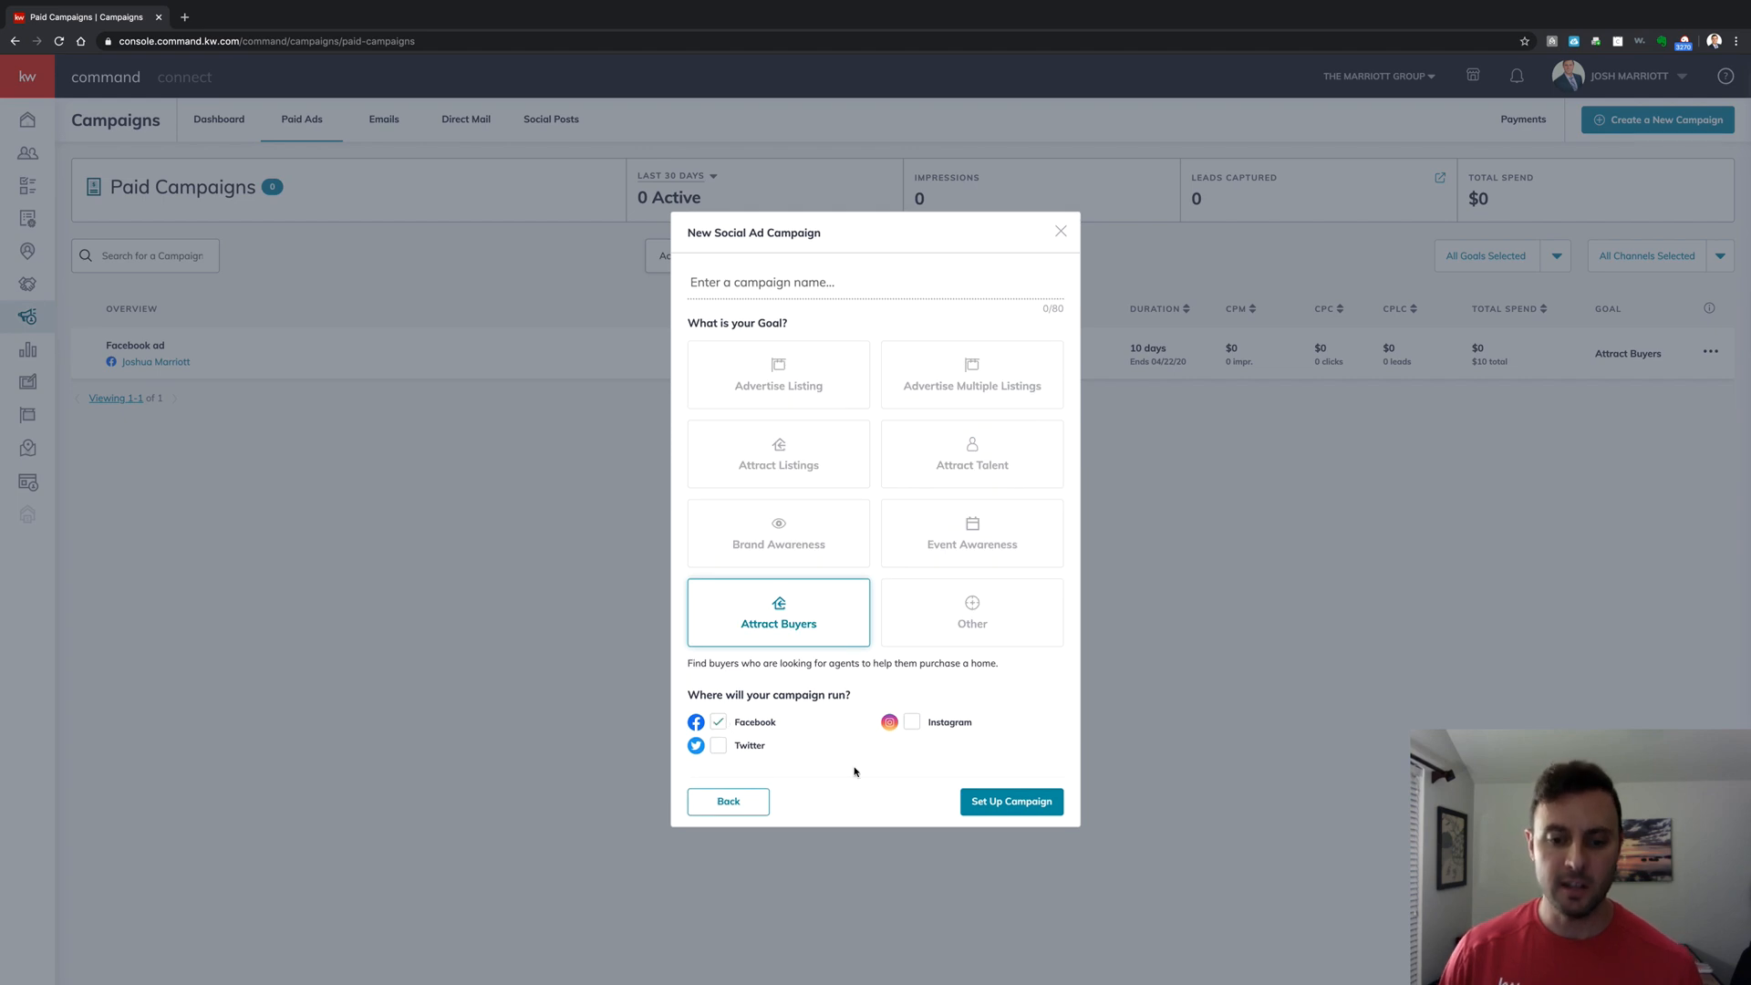
Name the campaign "2 dollar leads" and proceed to its setup
{"action": "left_click", "coordinate": [789, 281]}
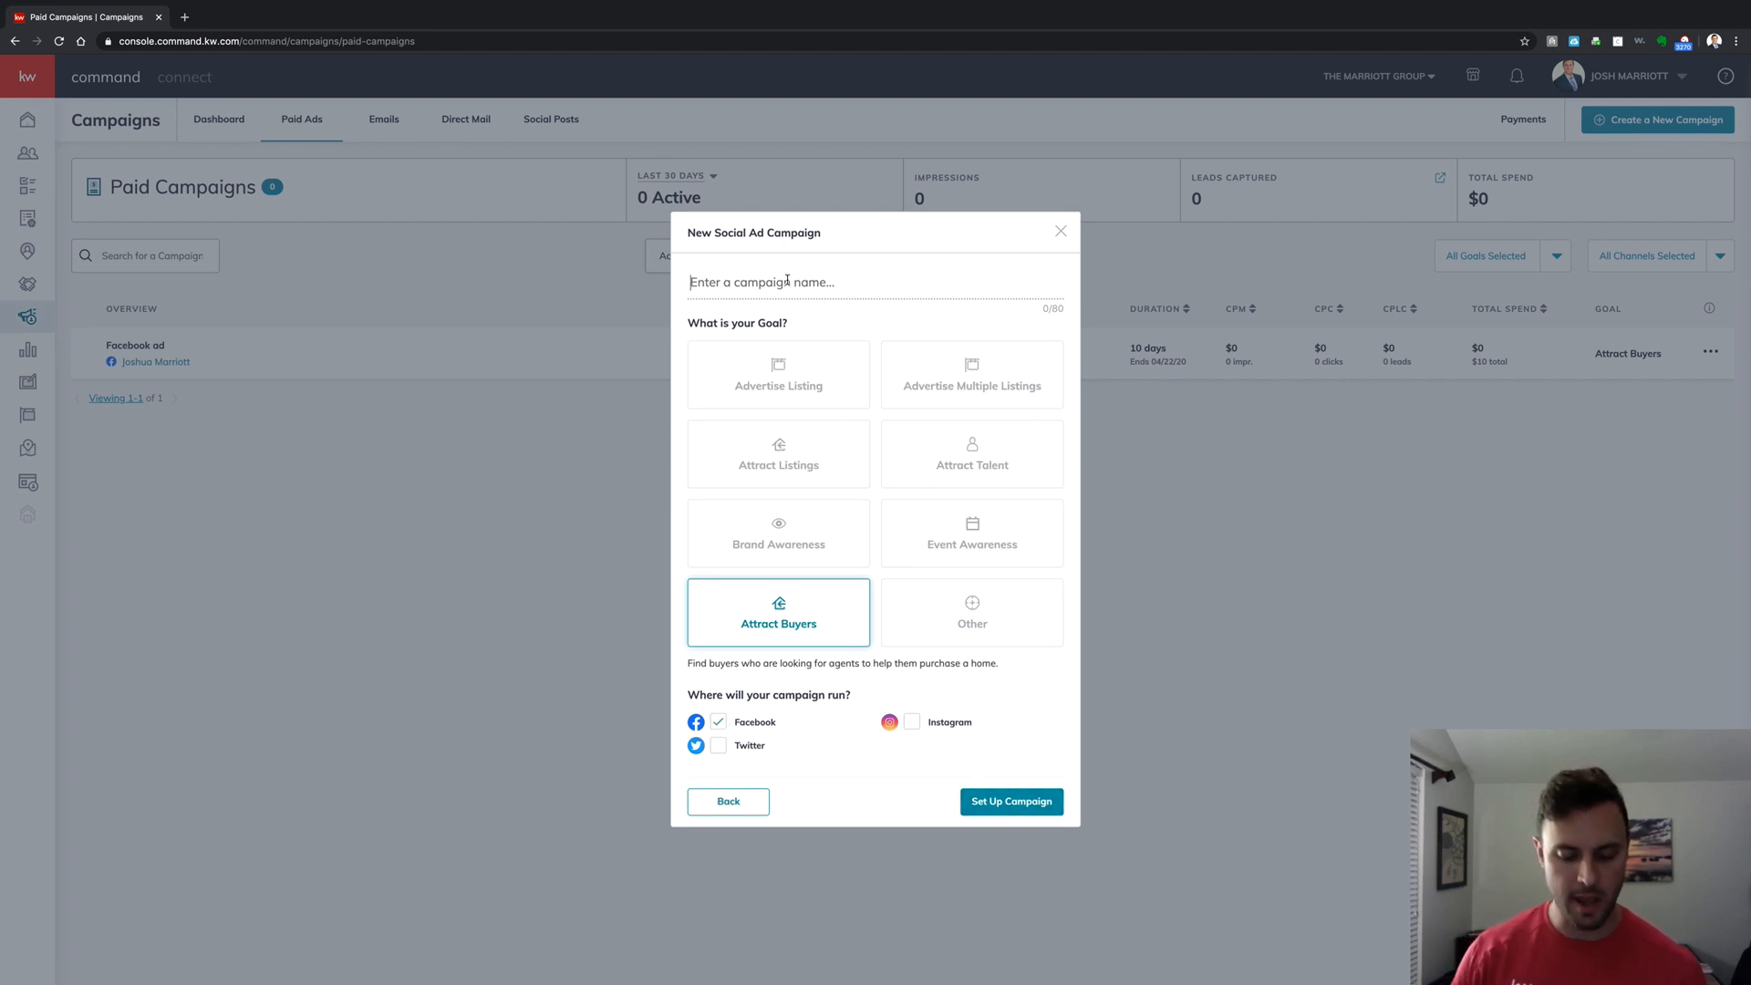
{"action": "type", "text": "2 "}
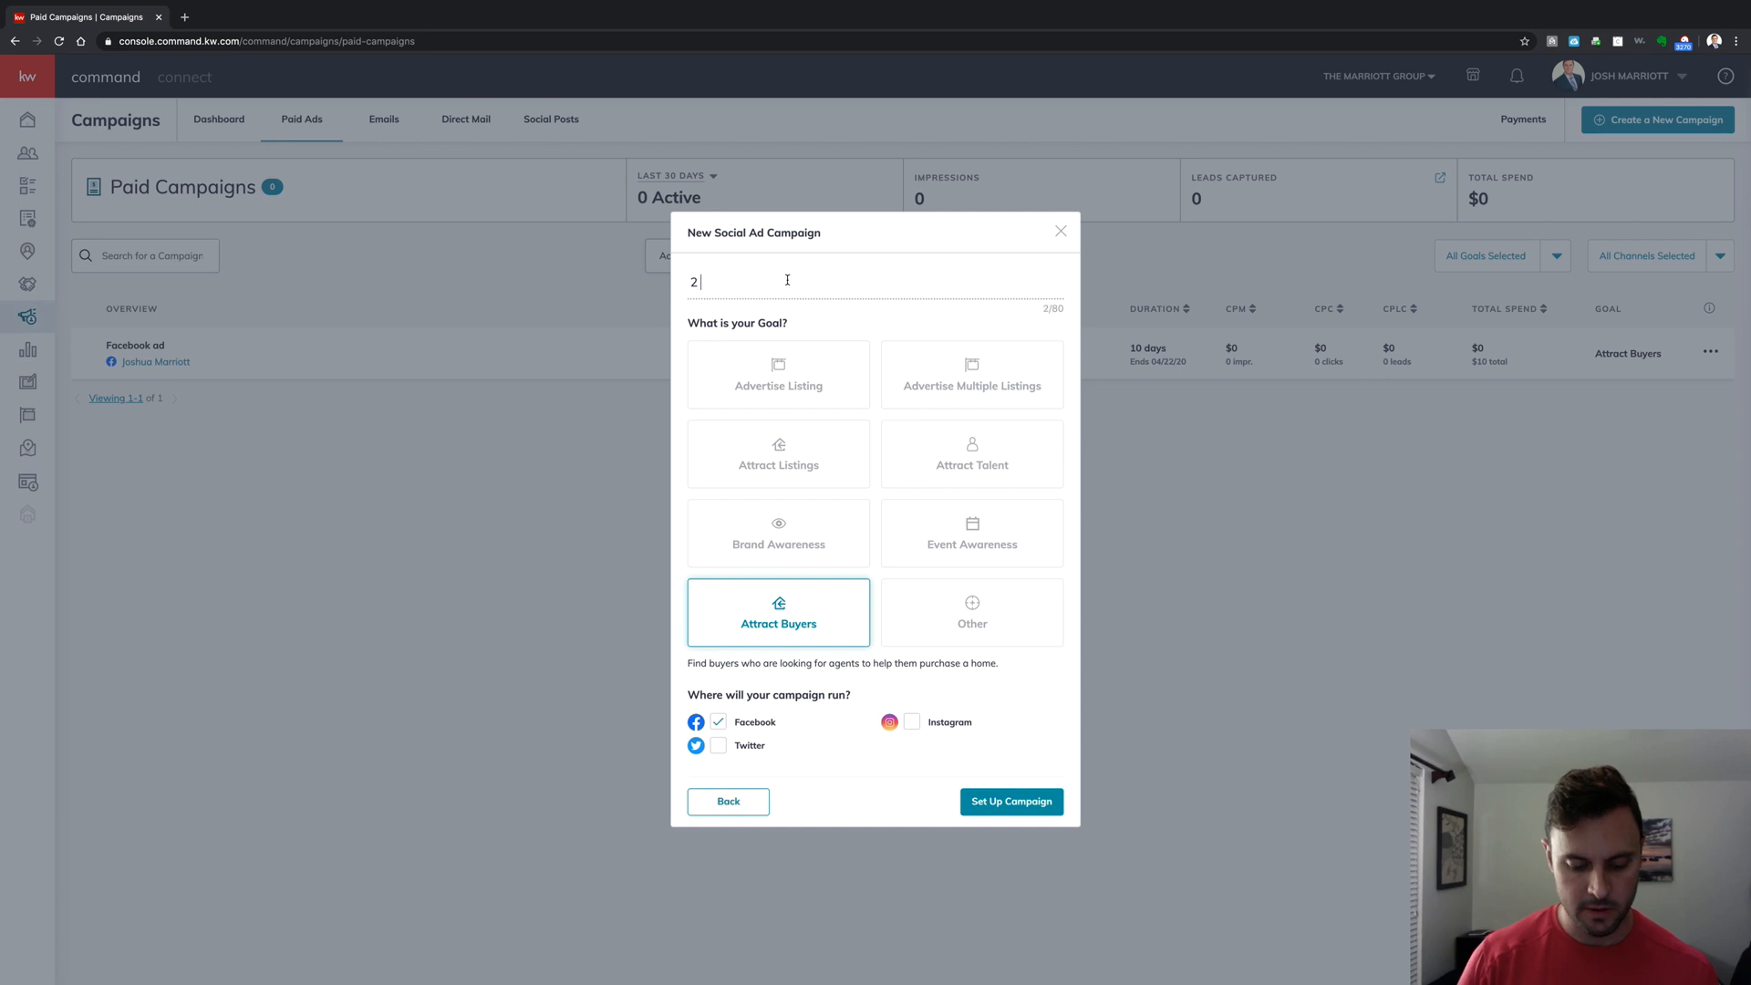
{"action": "type", "text": "dollar"}
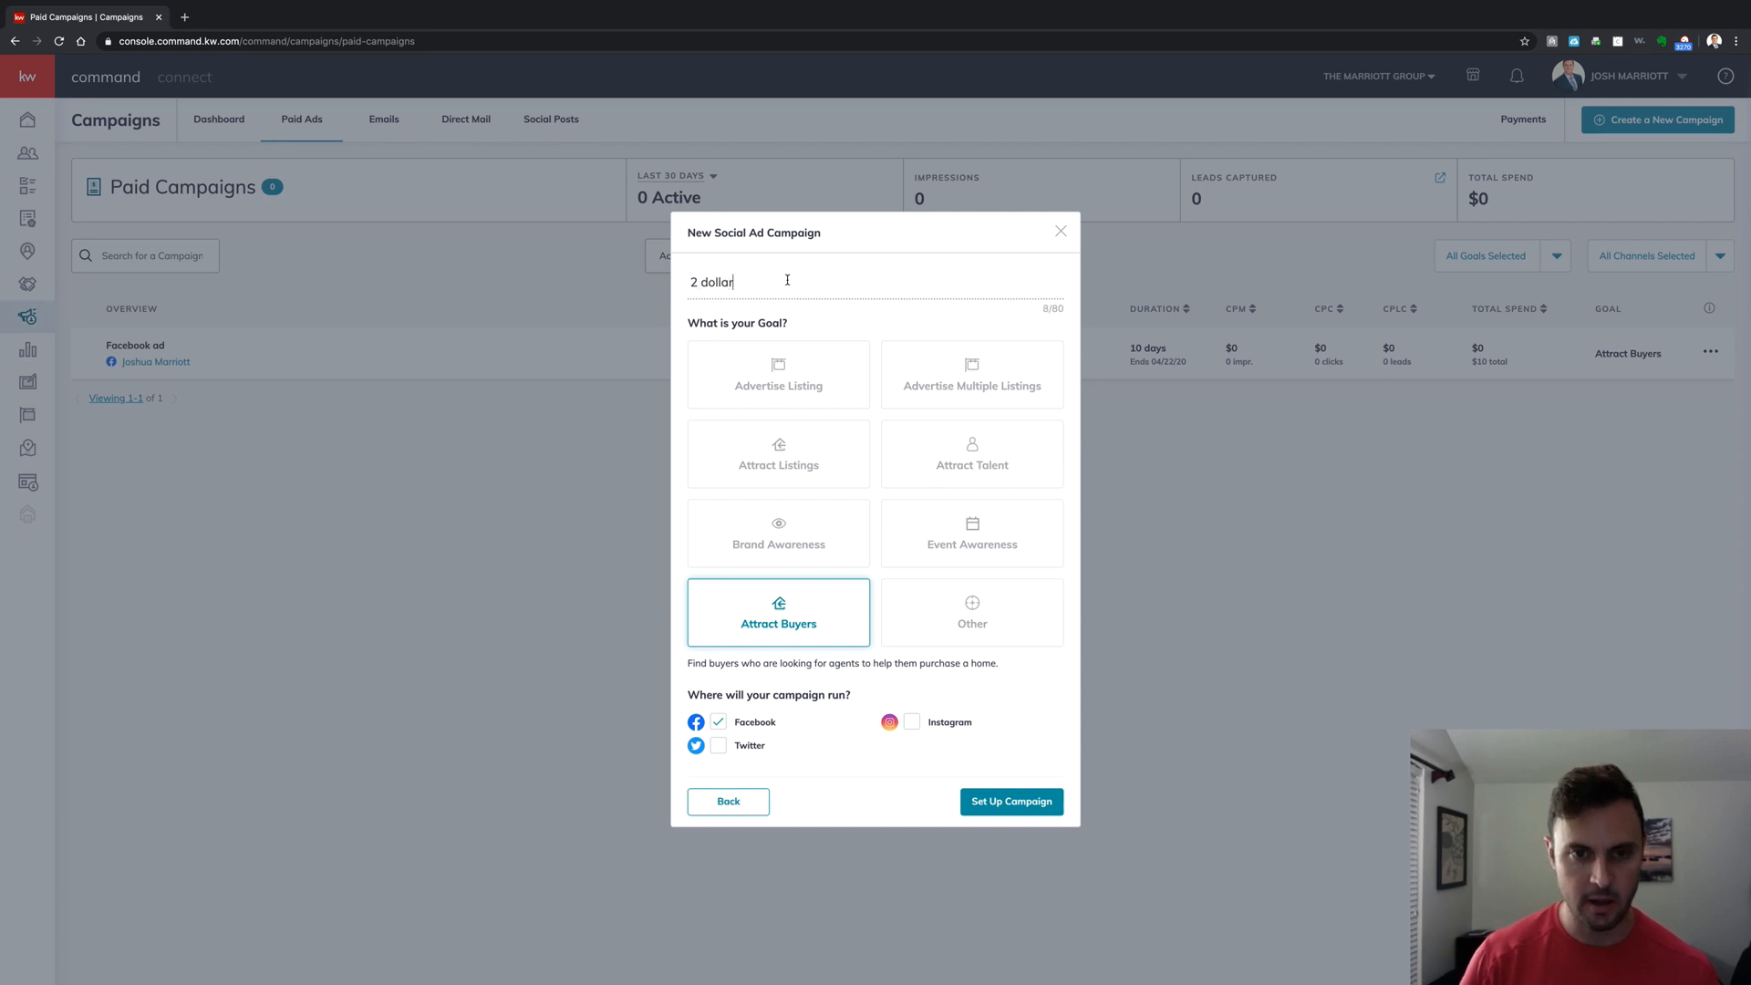
{"action": "type", "text": " leads"}
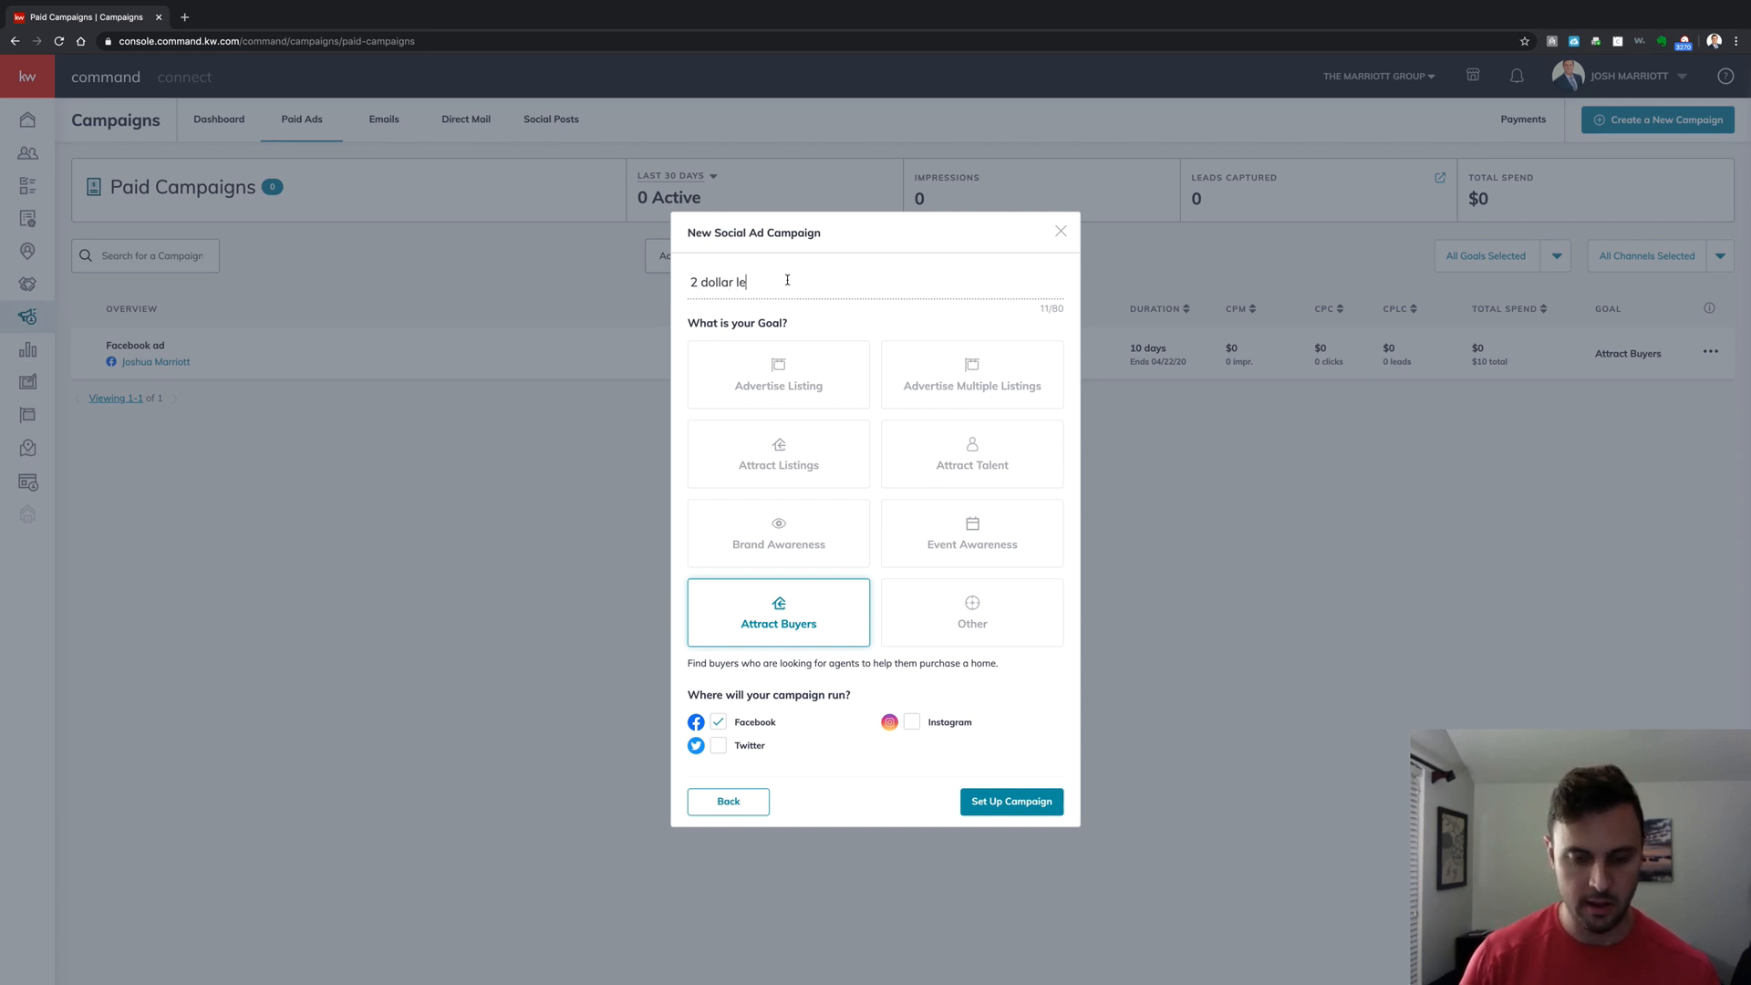
{"action": "left_click", "coordinate": [1012, 802]}
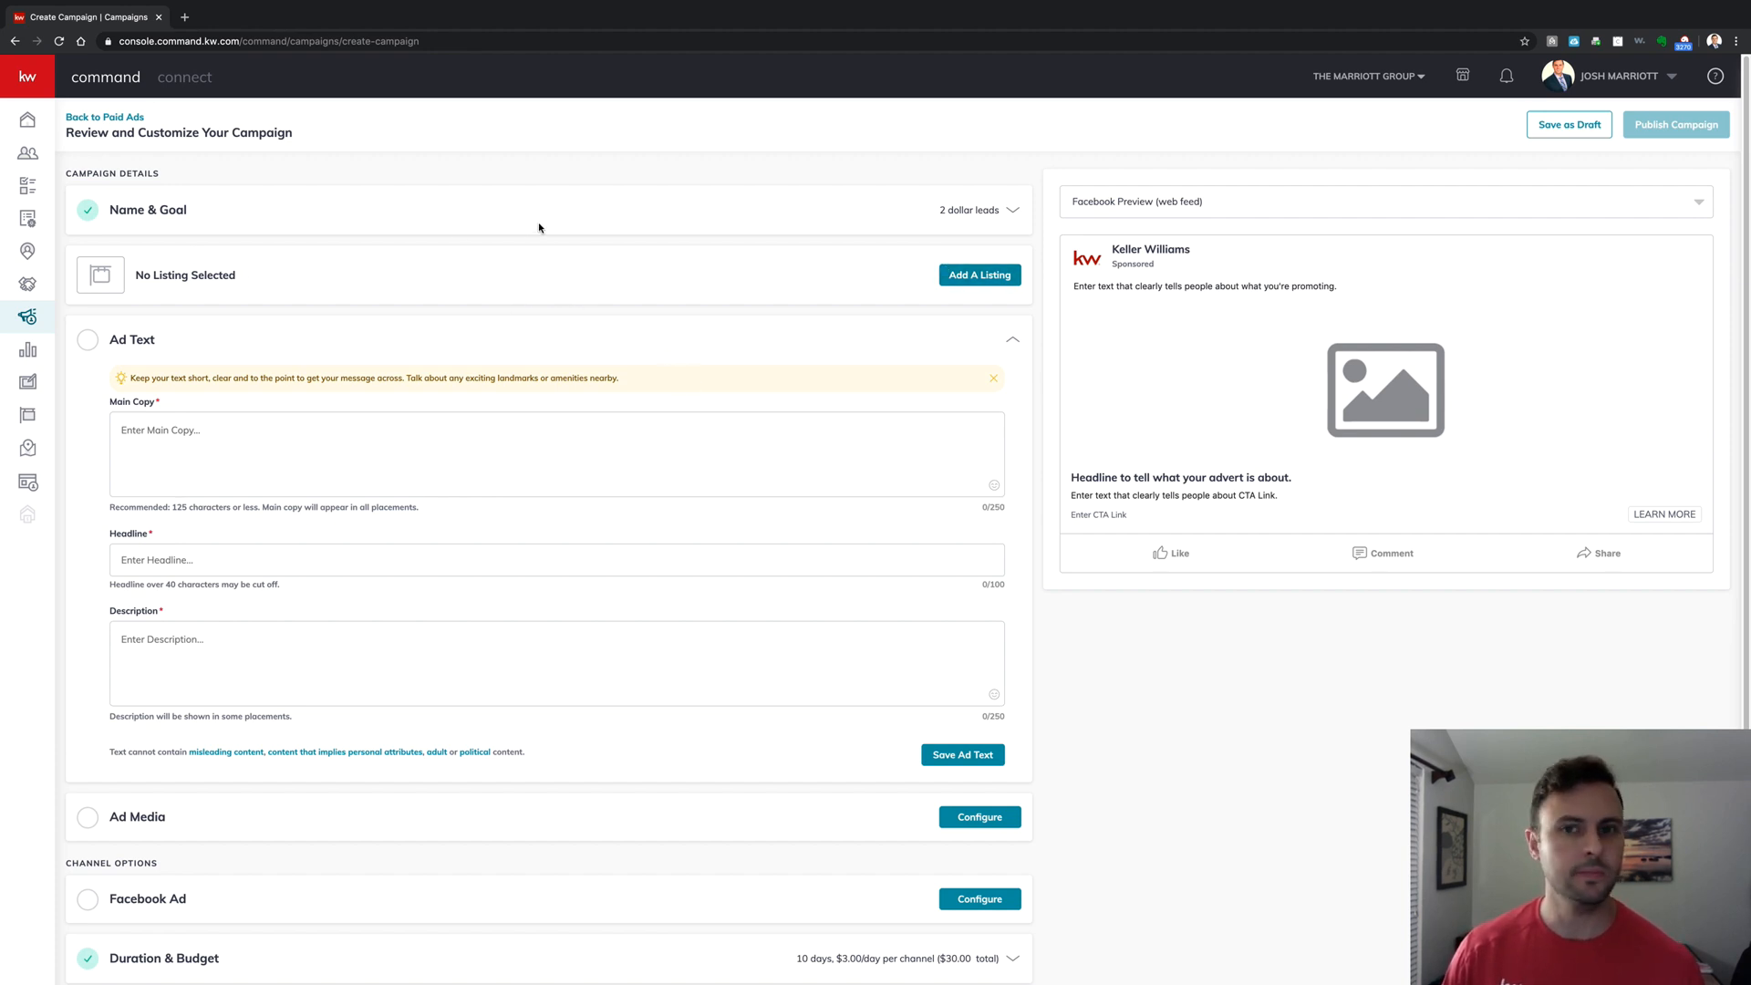
Write the main copy's first line: "ATTENTION HOME BUYERS don't drive yourself crazy driving all over town looking for the perfect home!"
{"action": "left_click", "coordinate": [270, 445]}
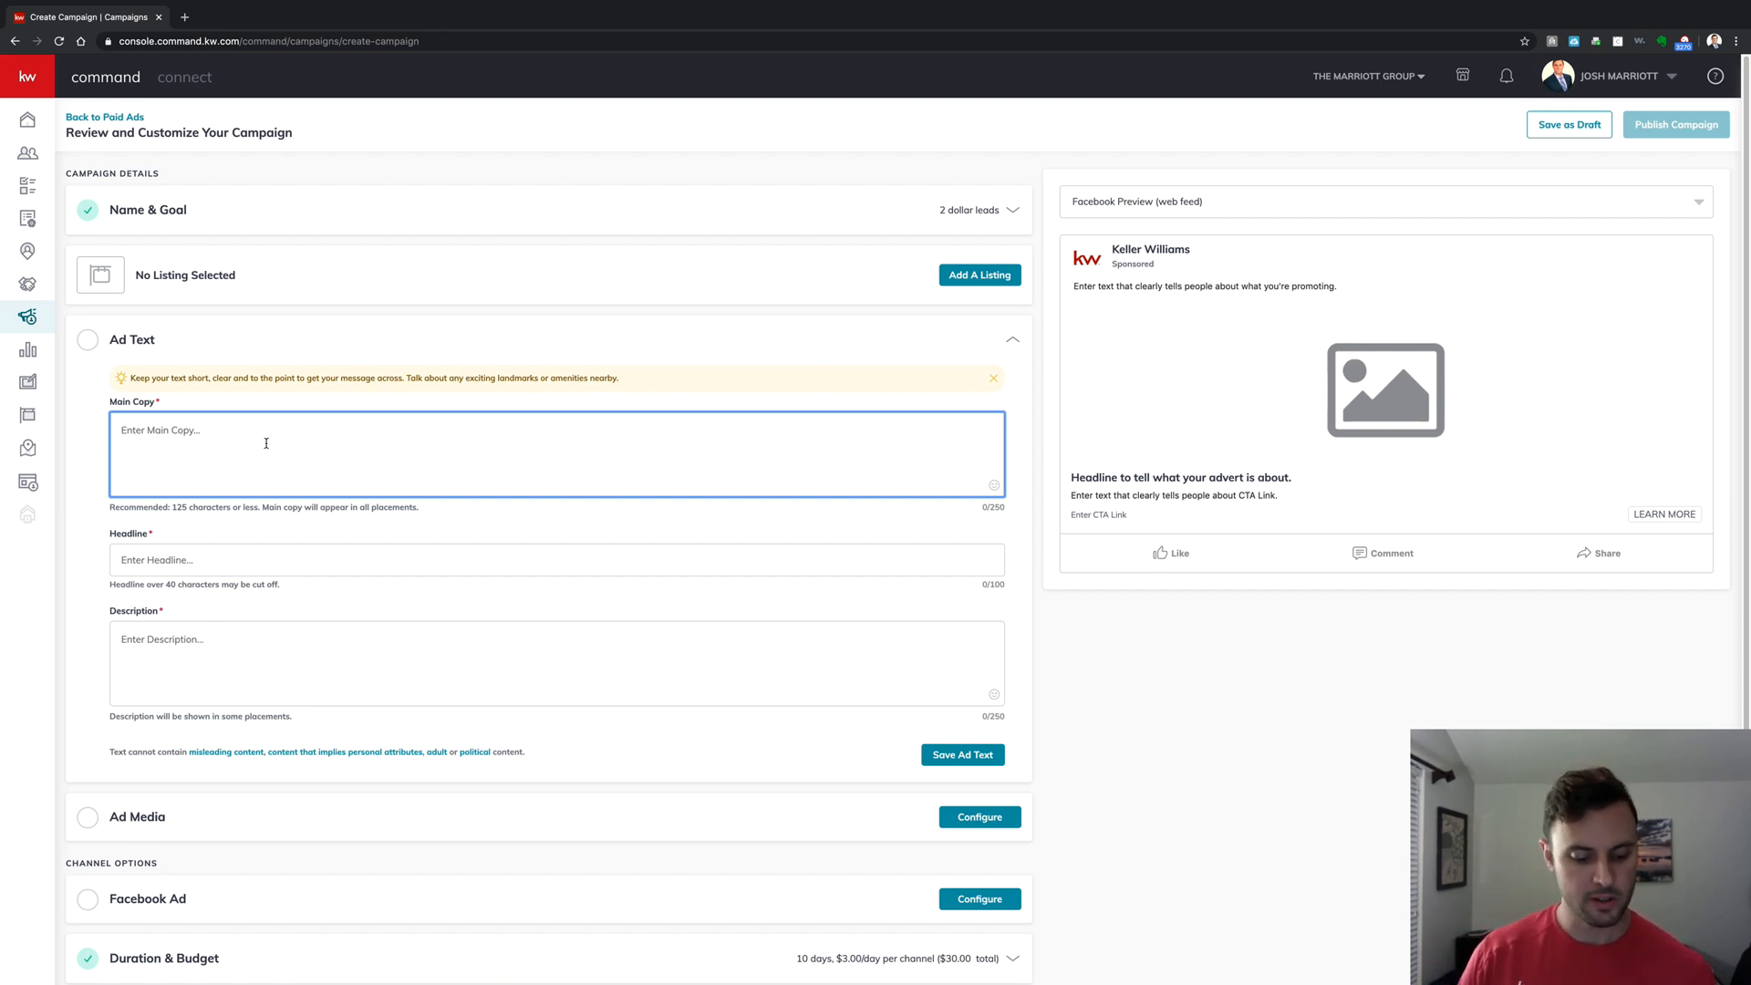
{"action": "type", "text": "ATTE"}
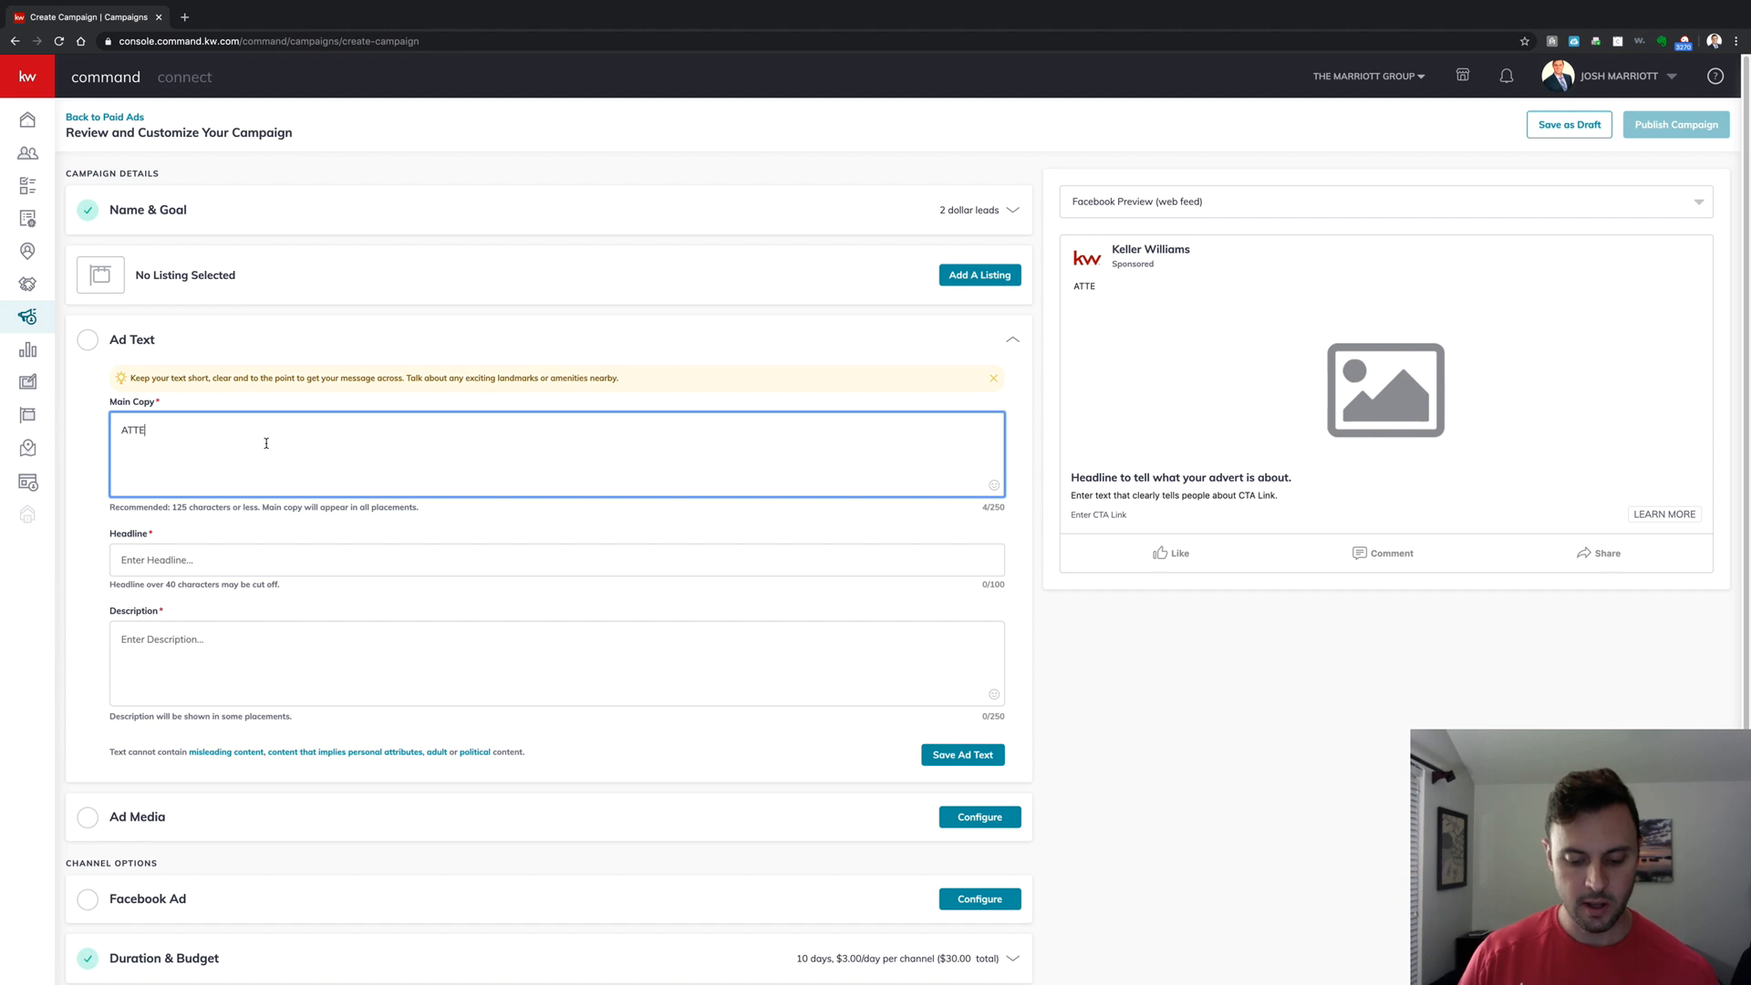
{"action": "type", "text": "NTION HOME BUYERS"}
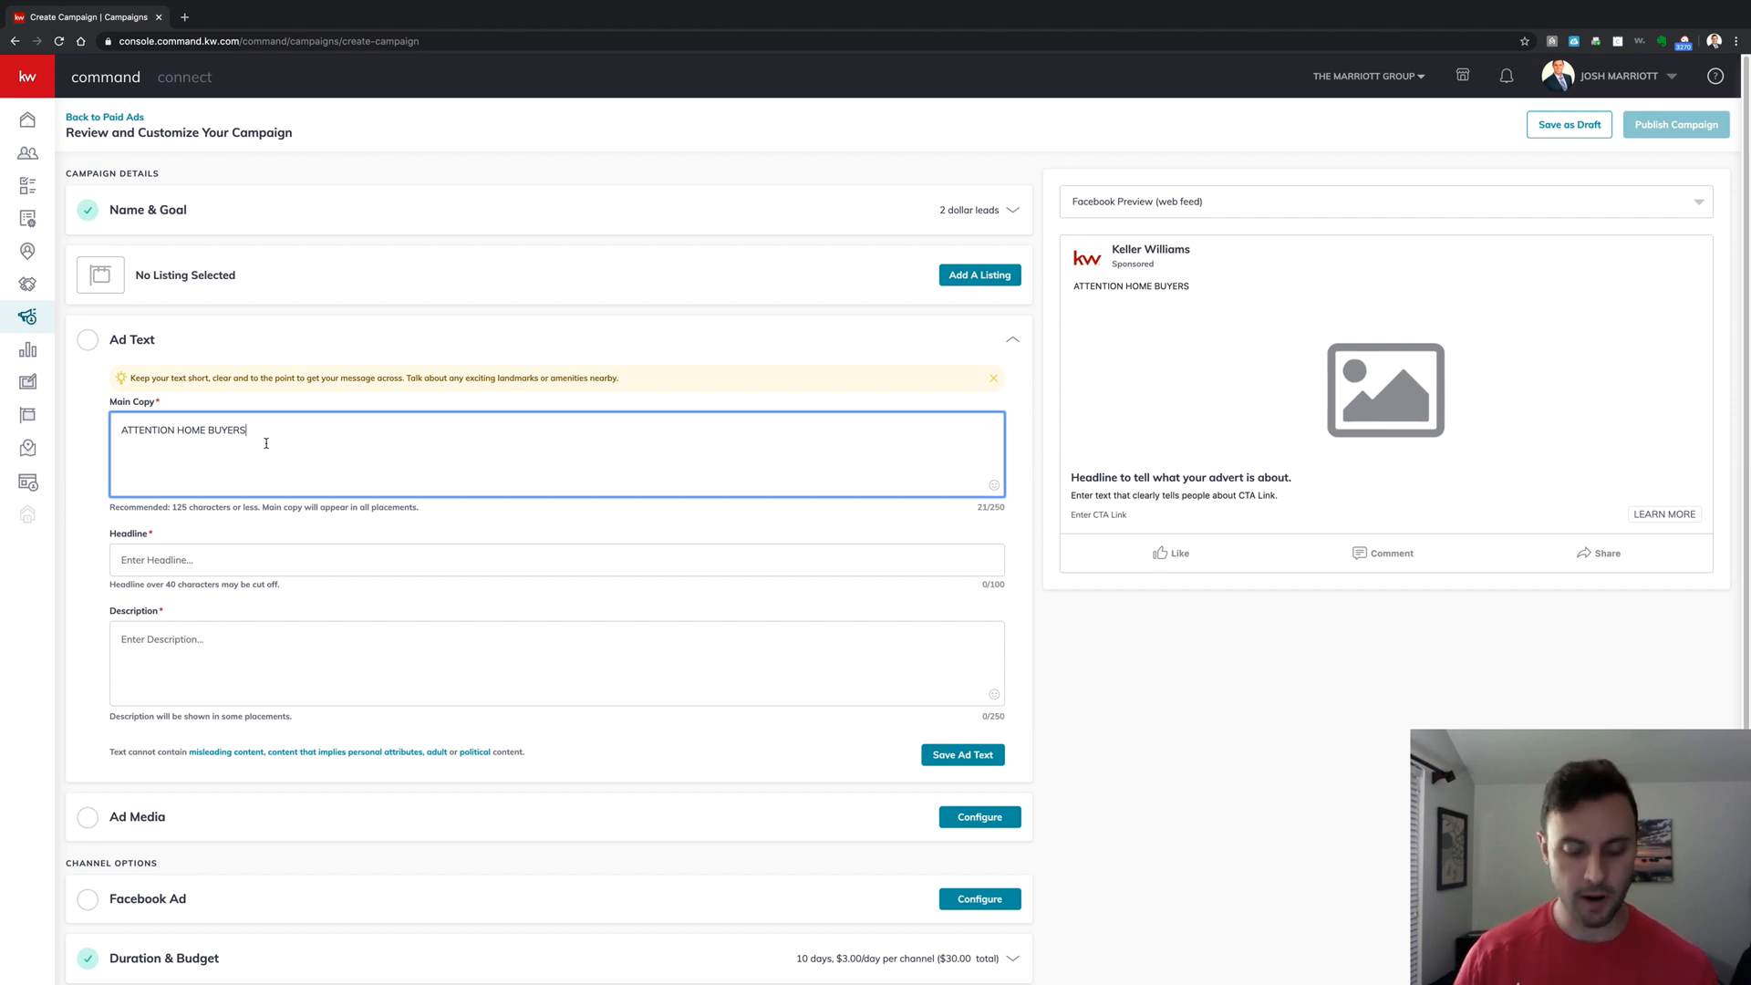
{"action": "type", "text": "don't "}
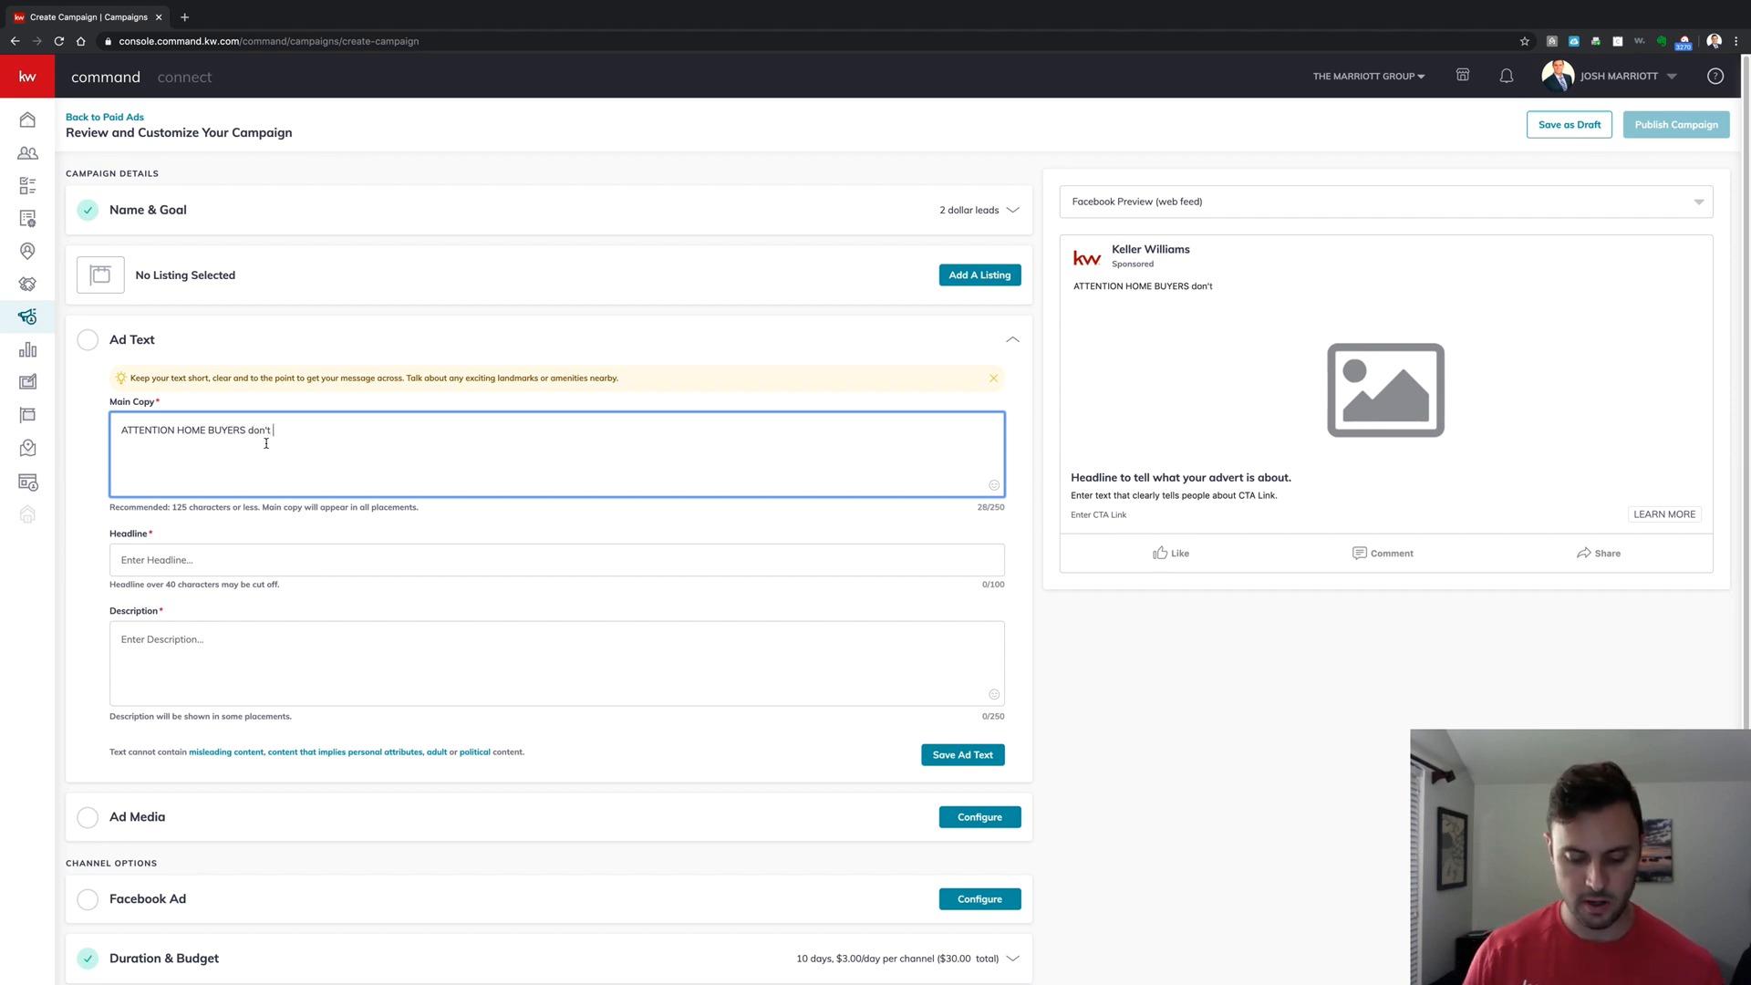
{"action": "type", "text": "drive yourself c"}
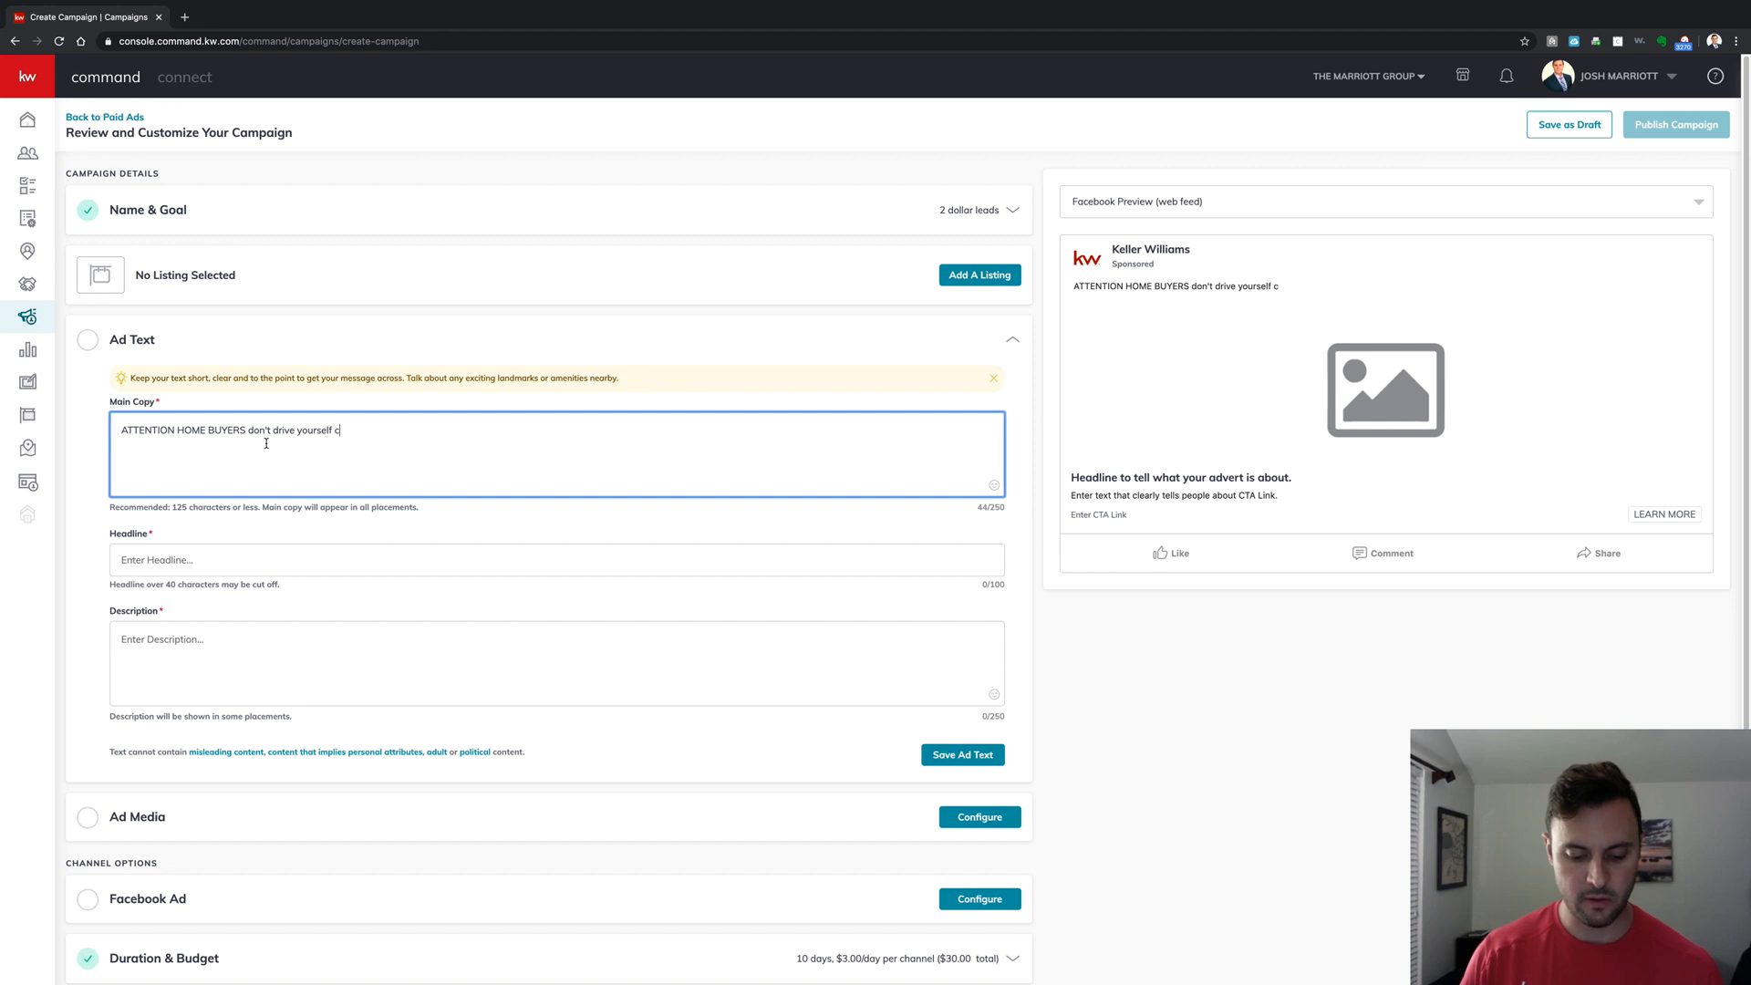
{"action": "type", "text": "razy drivin"}
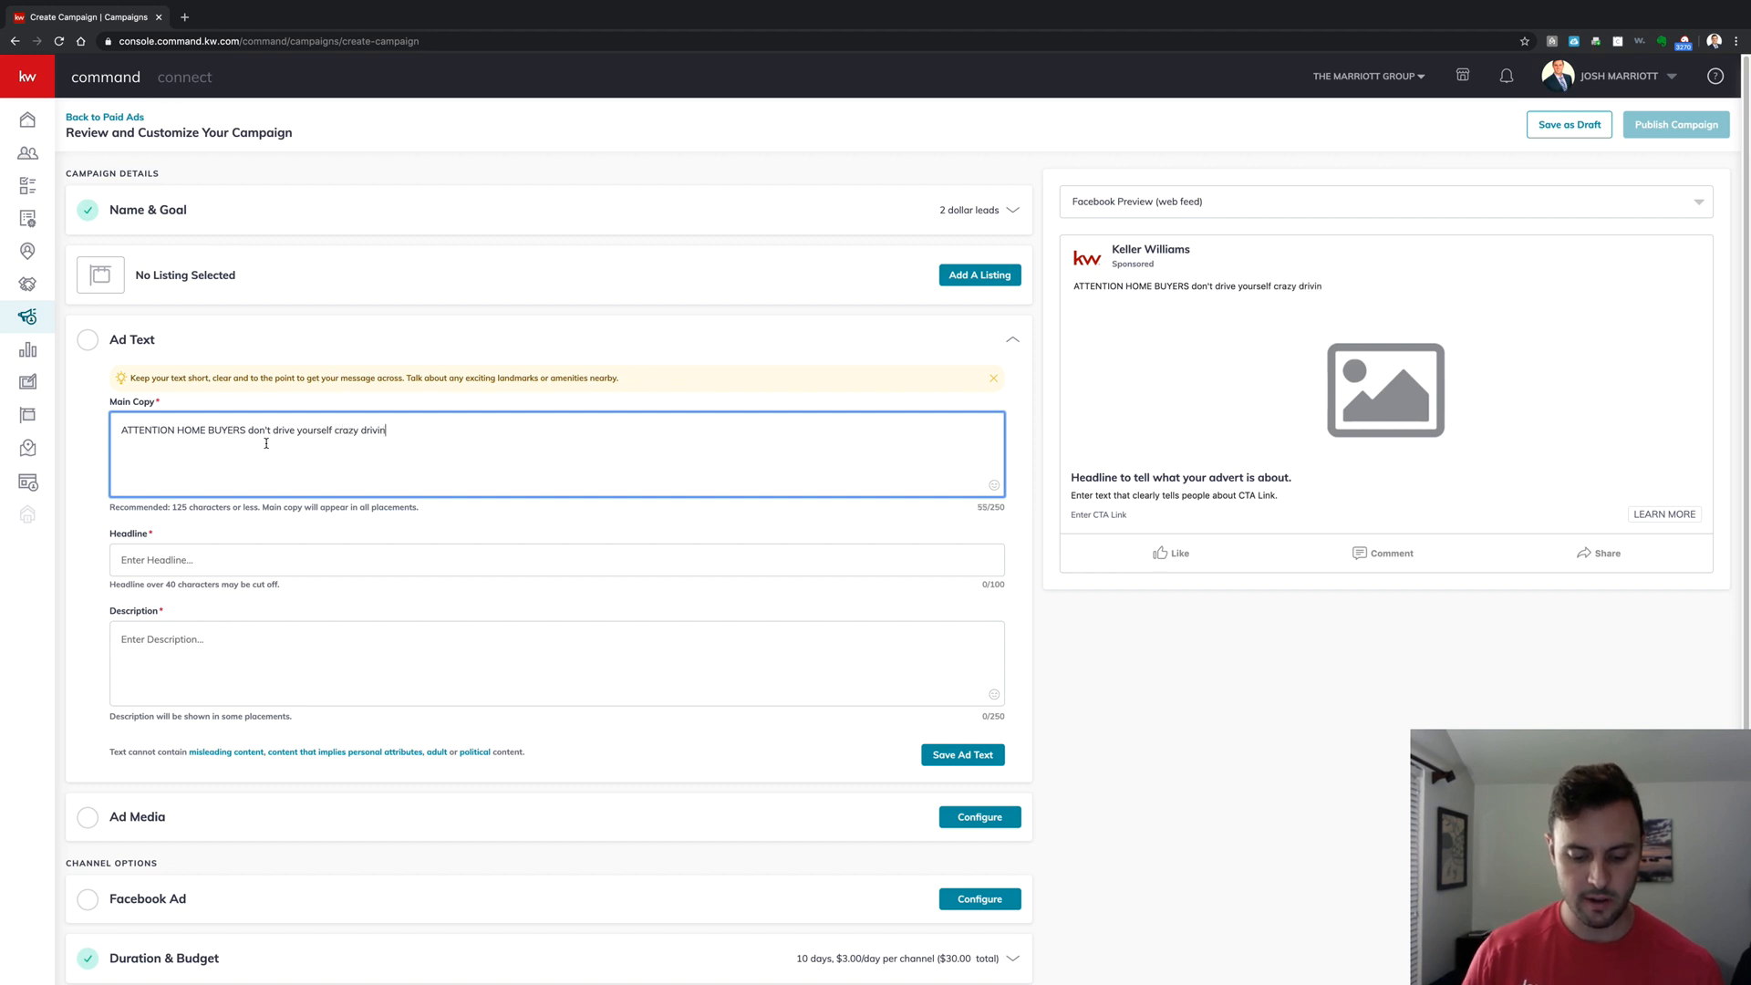
{"action": "type", "text": "g all over town l"}
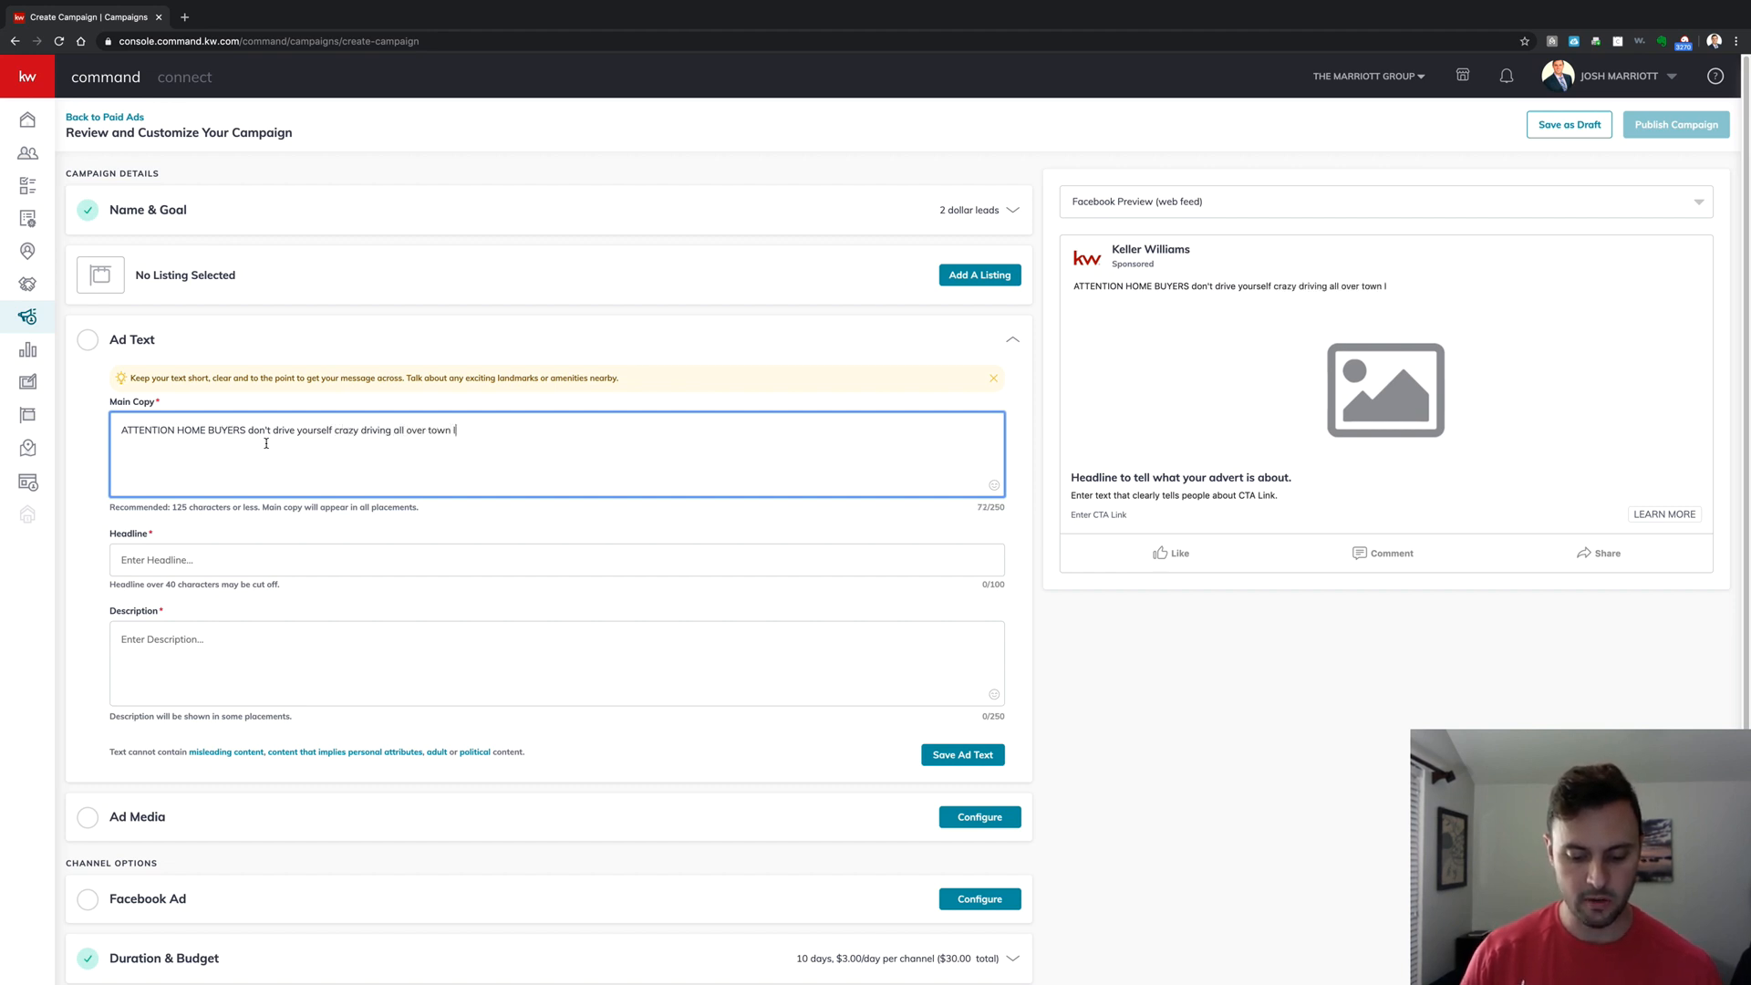
{"action": "type", "text": "ooking for the perf"}
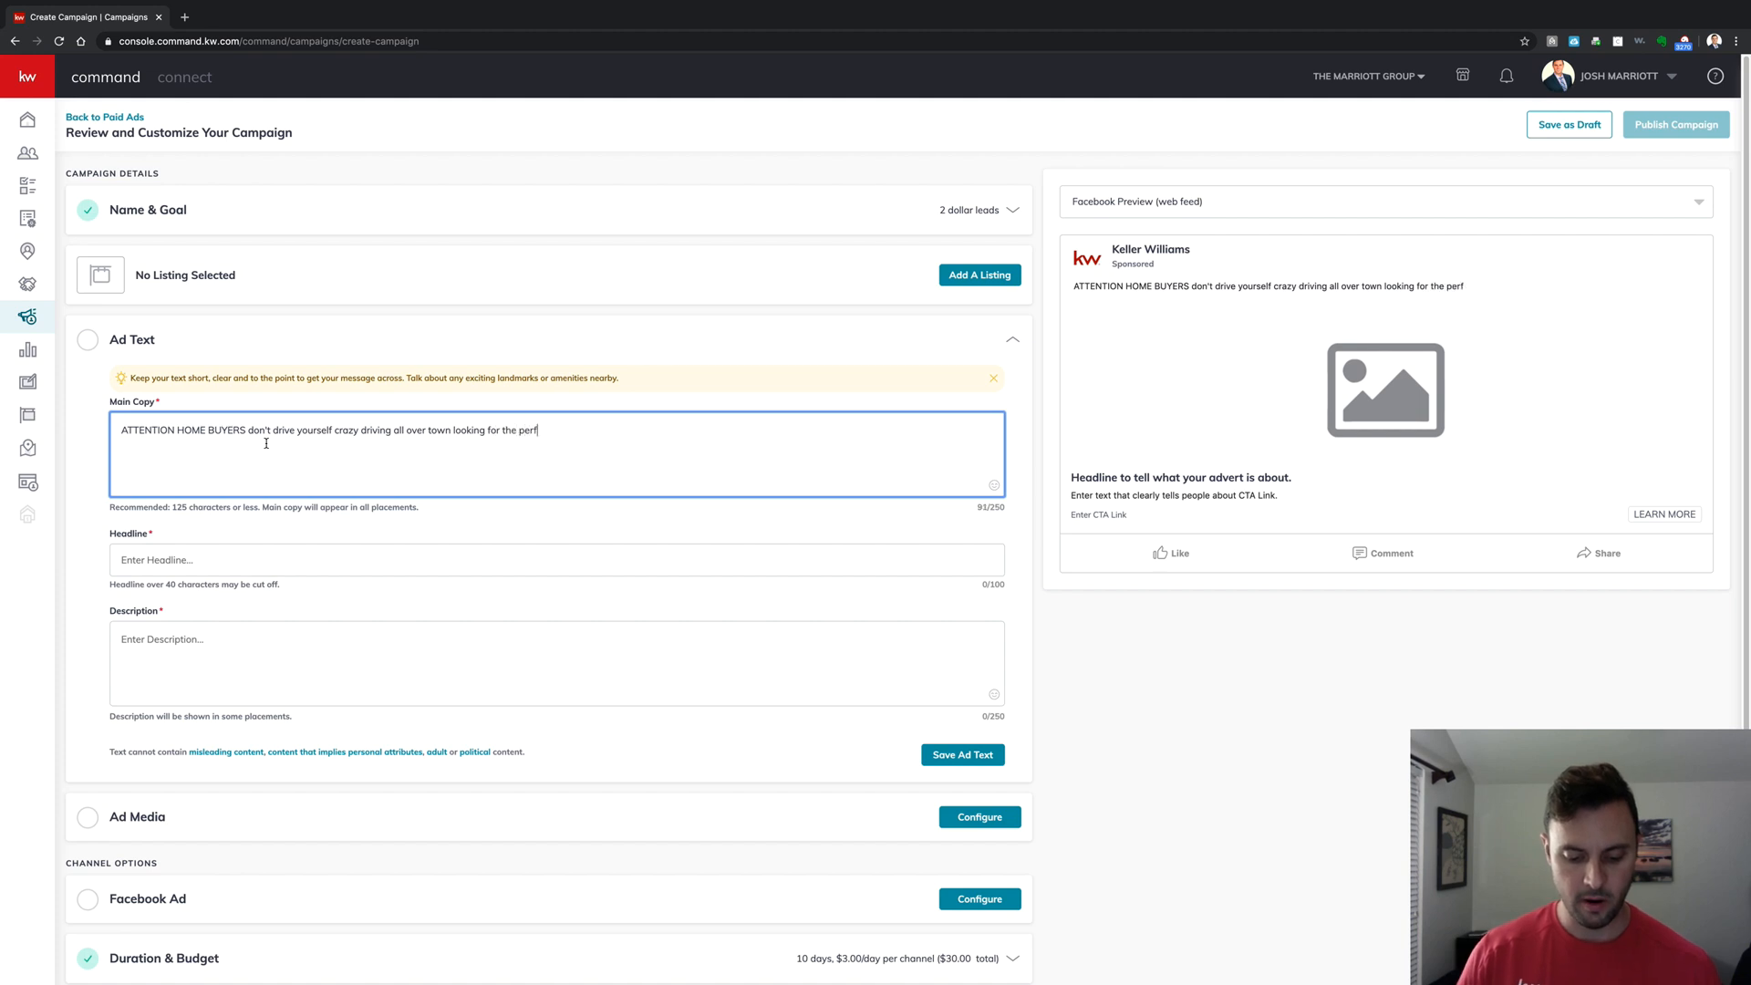
{"action": "type", "text": "ect home!"}
{"action": "key", "text": "Return"}
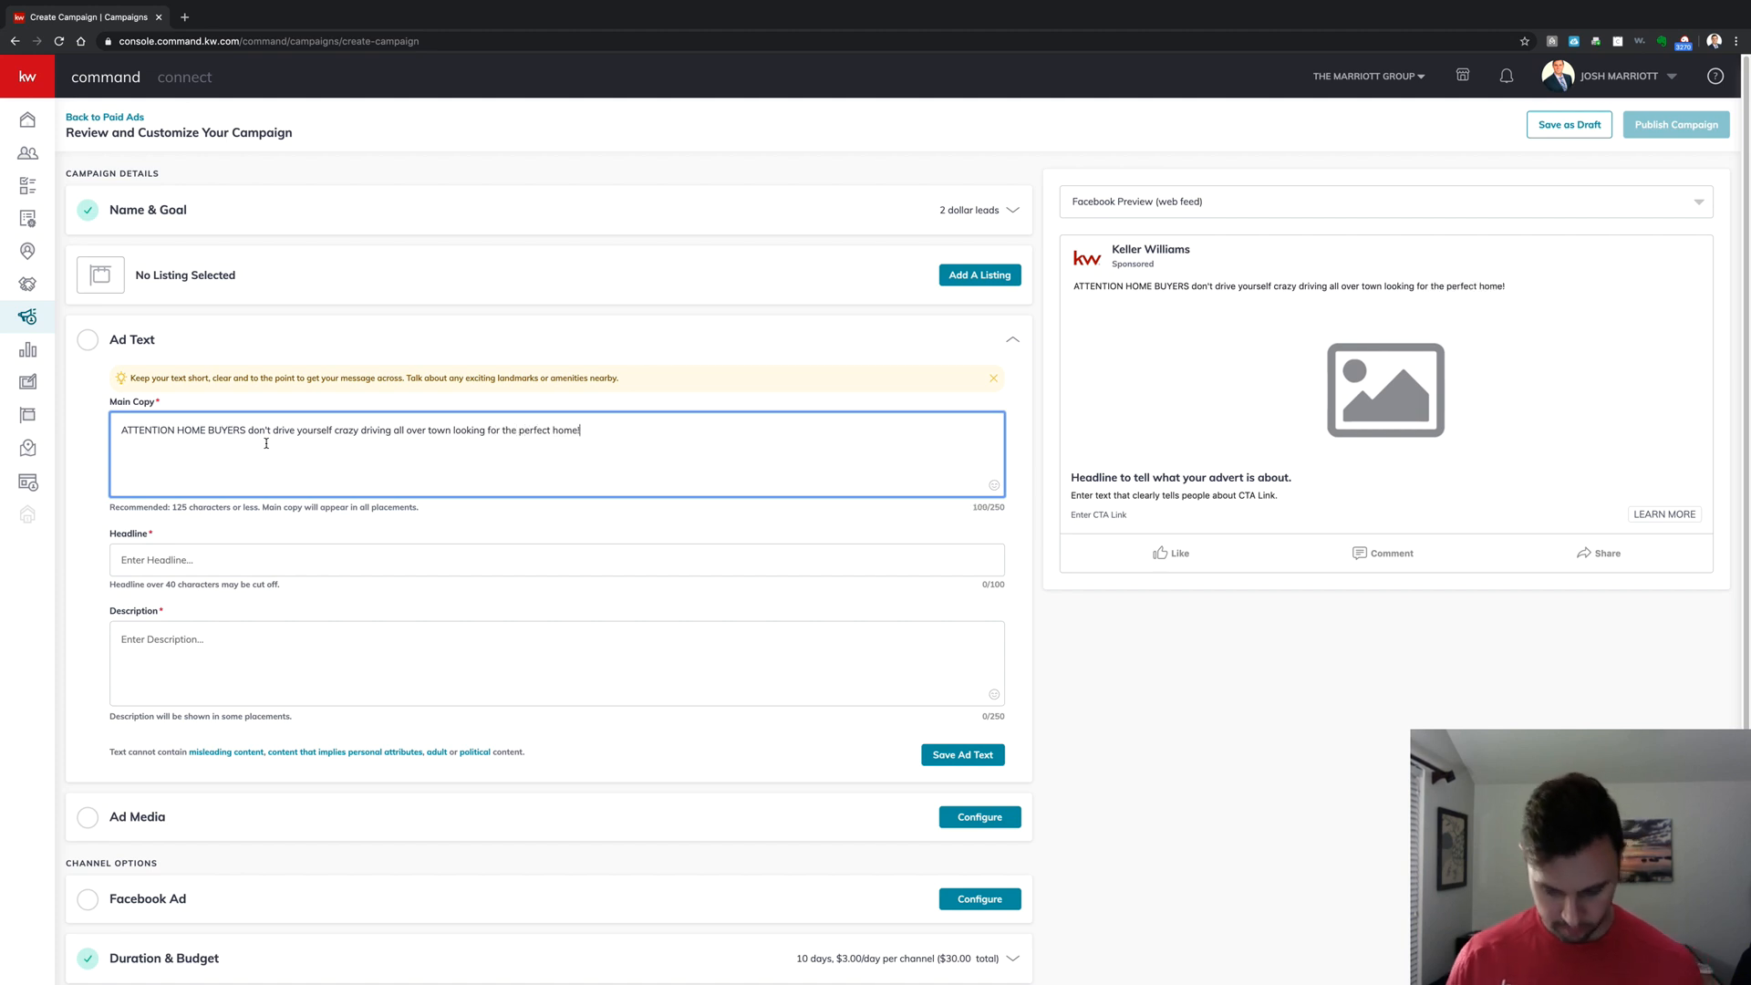
Add a second line to the main copy: "Click below to get your personalized list of all the recently price reduced homes."
{"action": "type", "text": "Clic"}
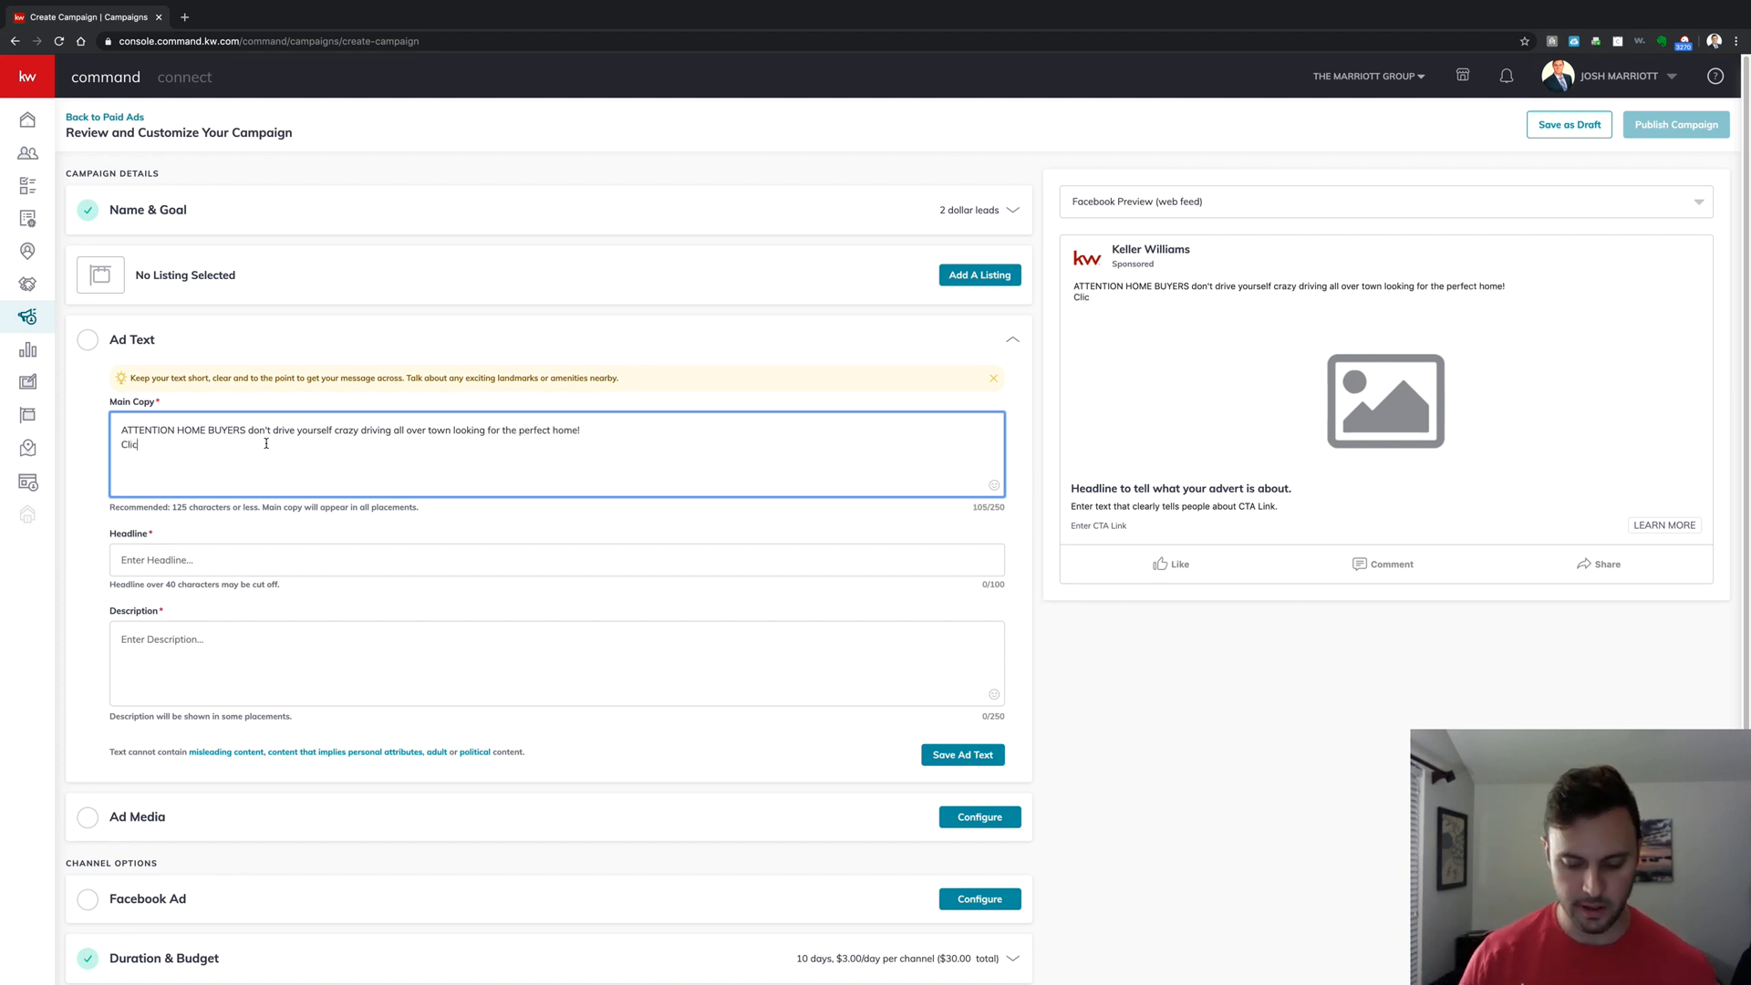
{"action": "type", "text": "k below to get "}
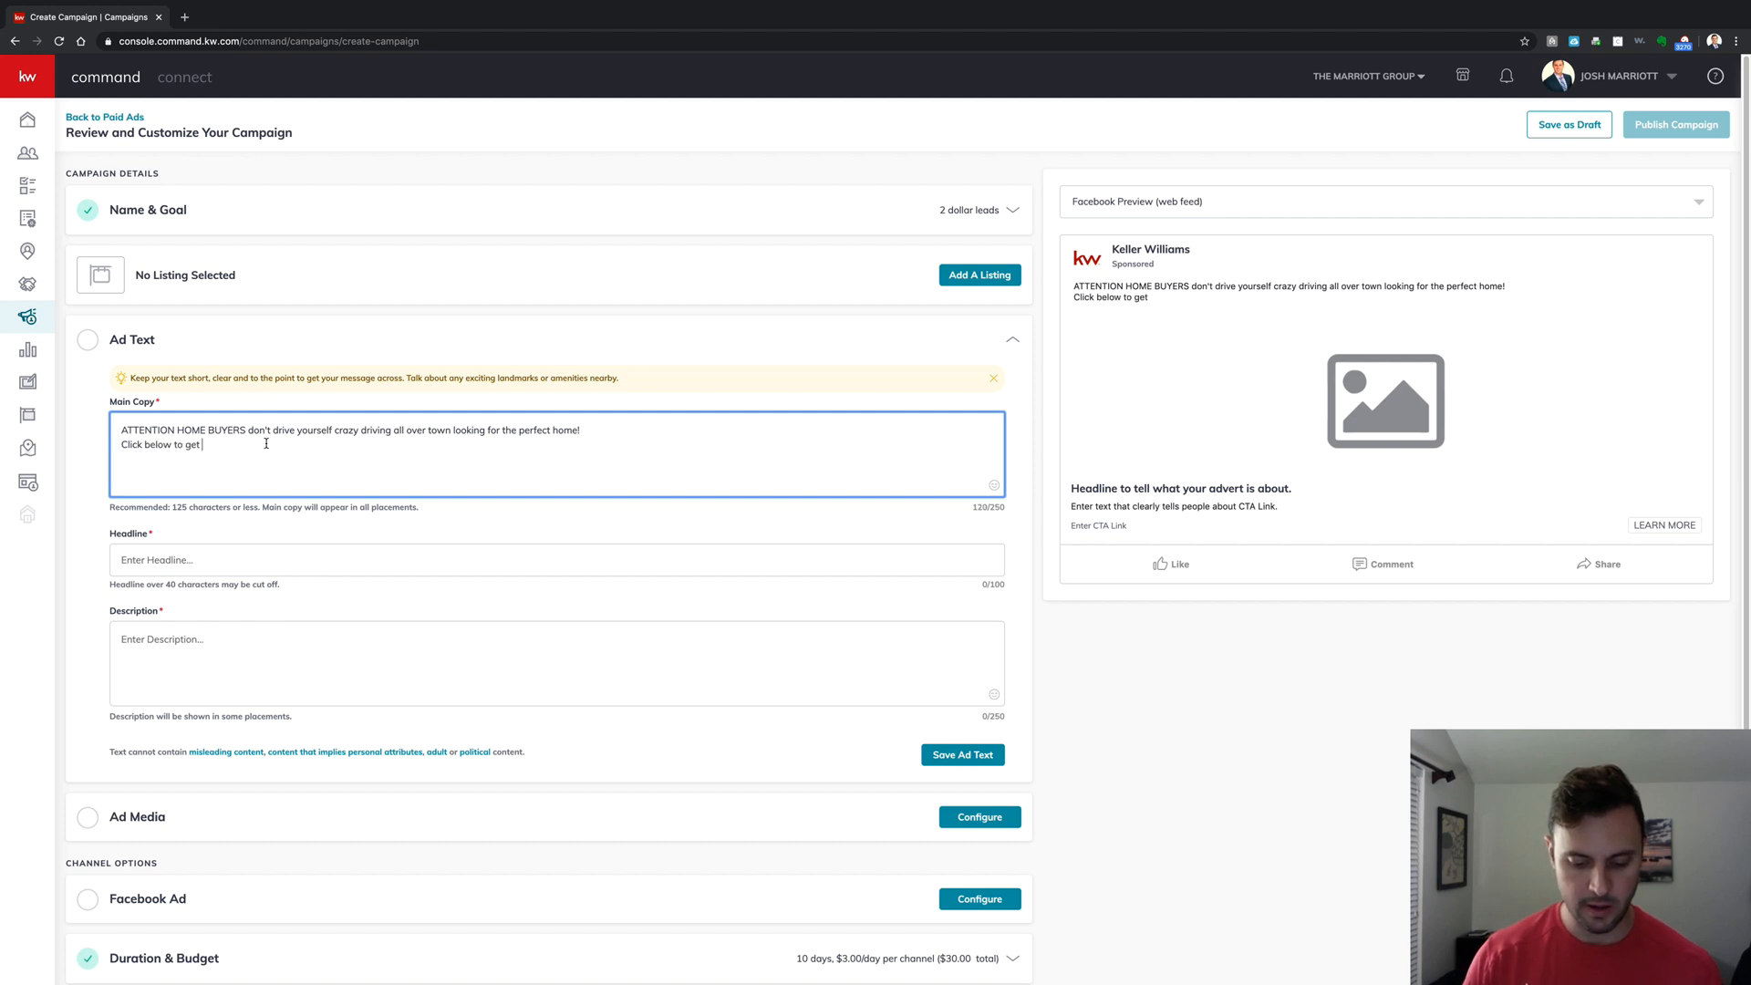
{"action": "type", "text": "your personalized"}
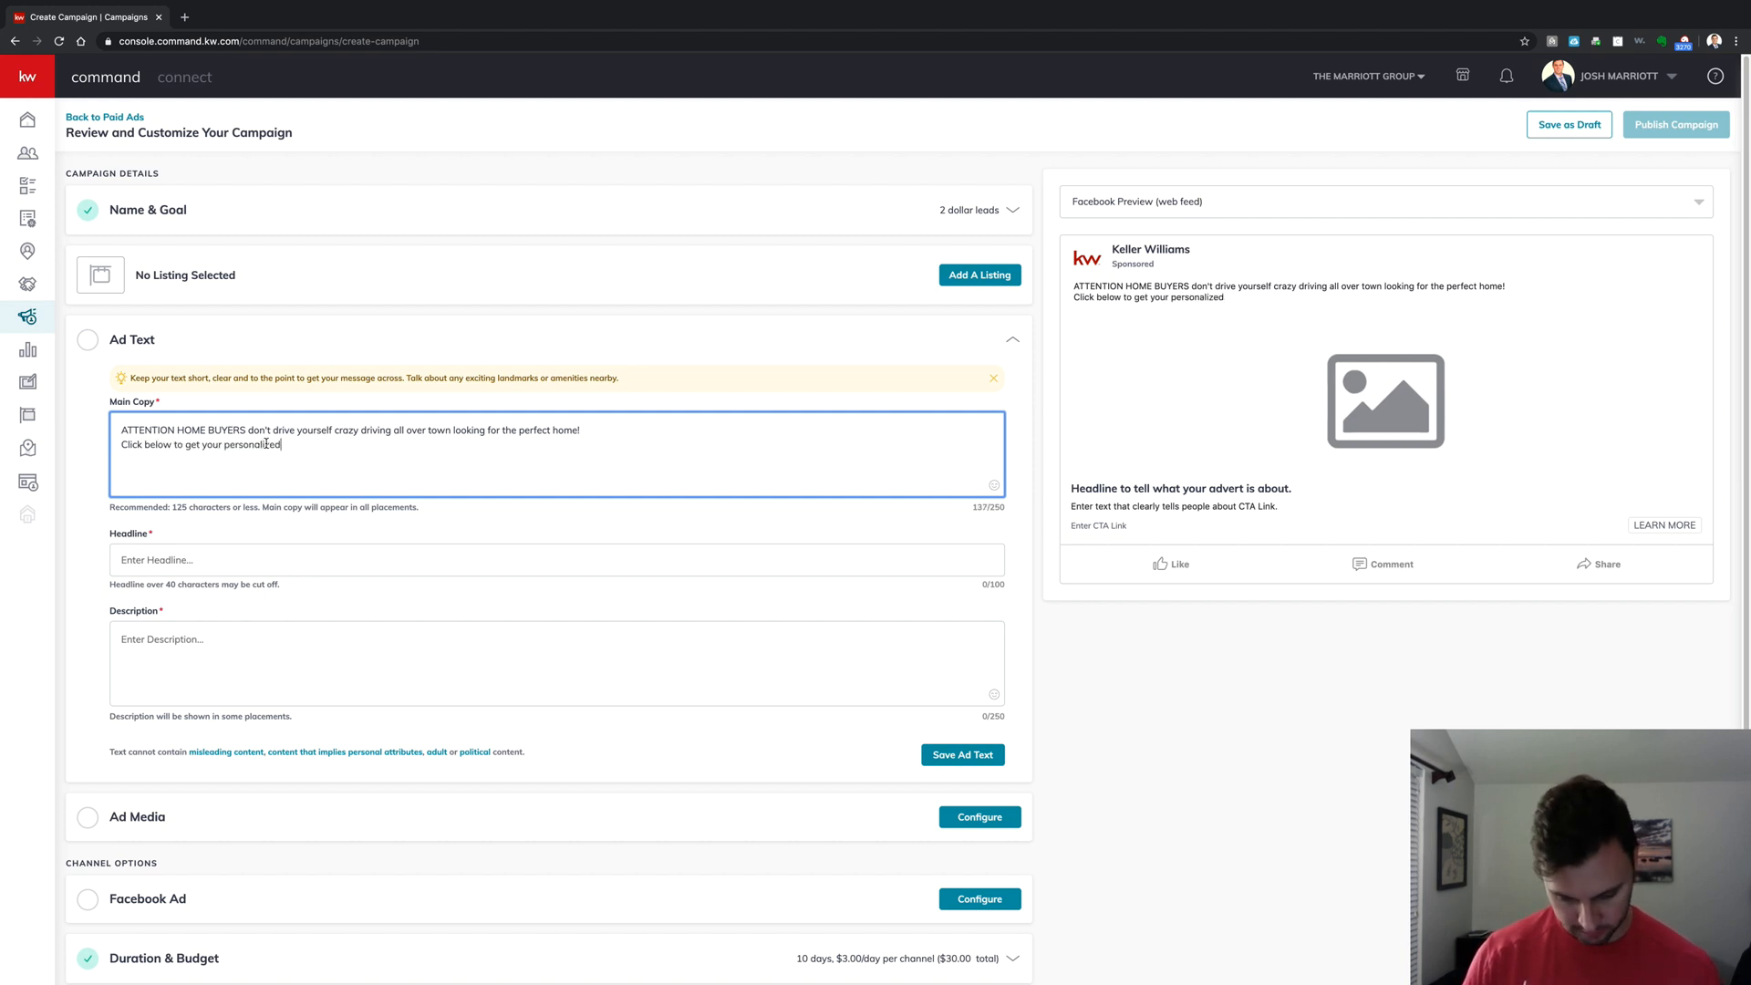
{"action": "type", "text": " list of all t"}
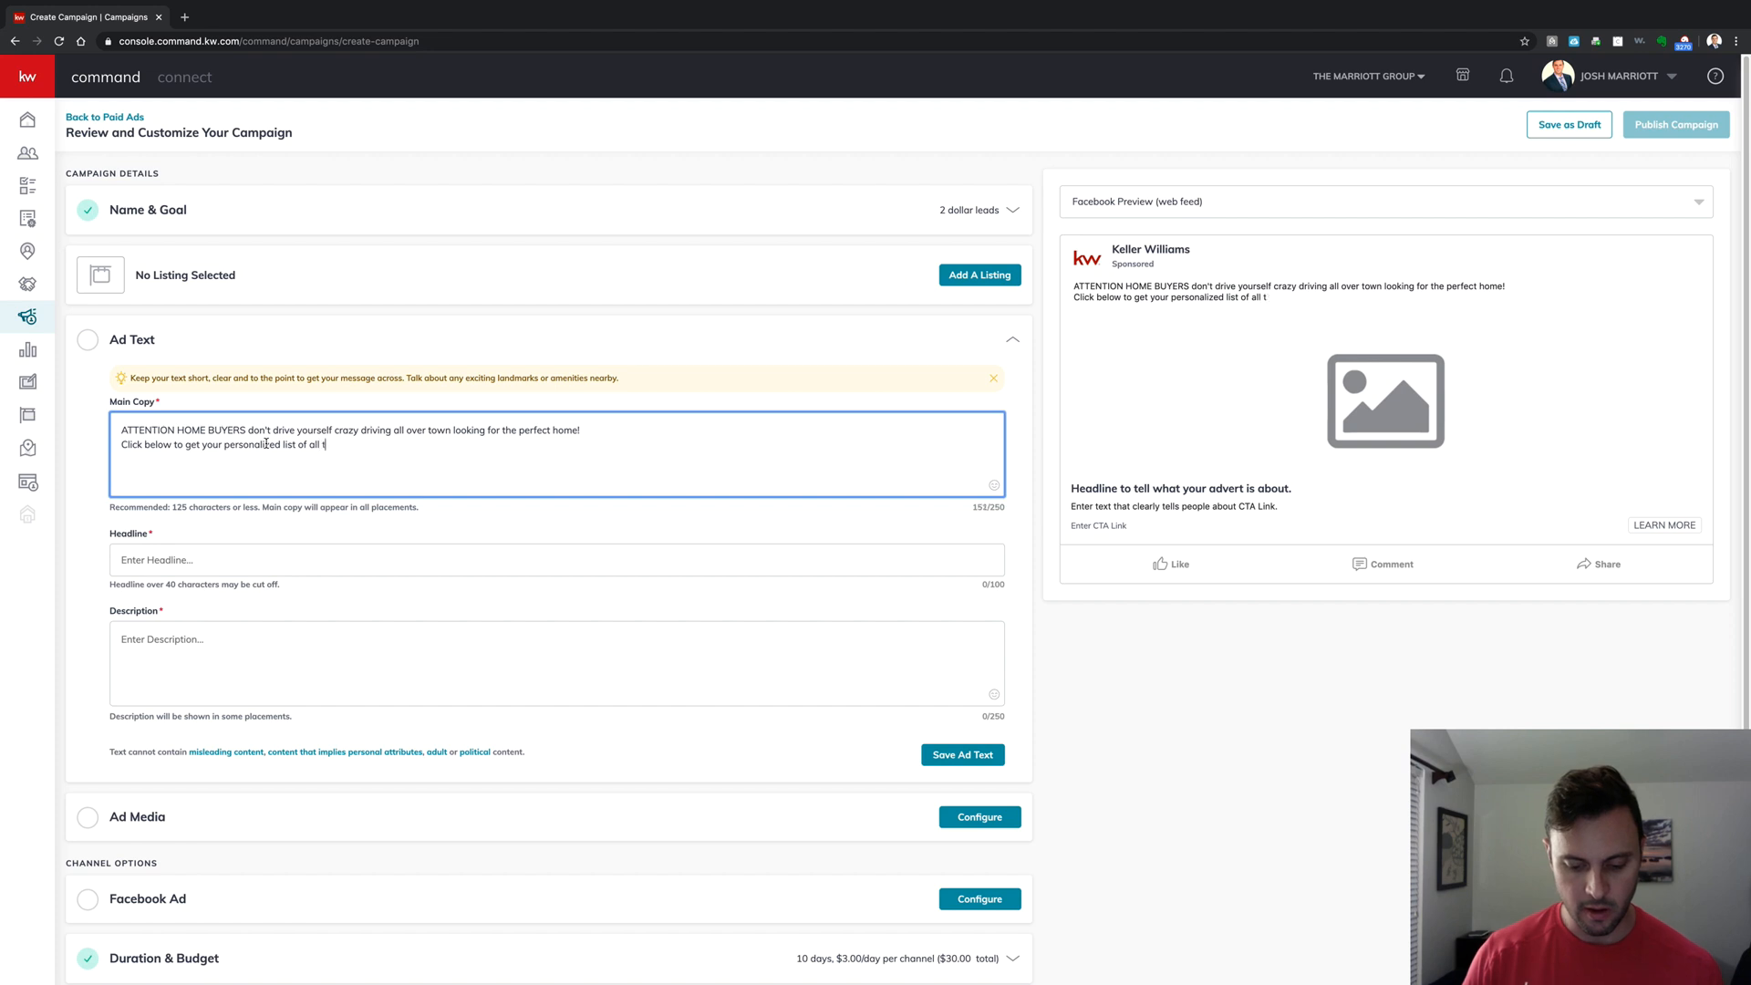
{"action": "type", "text": "he recently pri"}
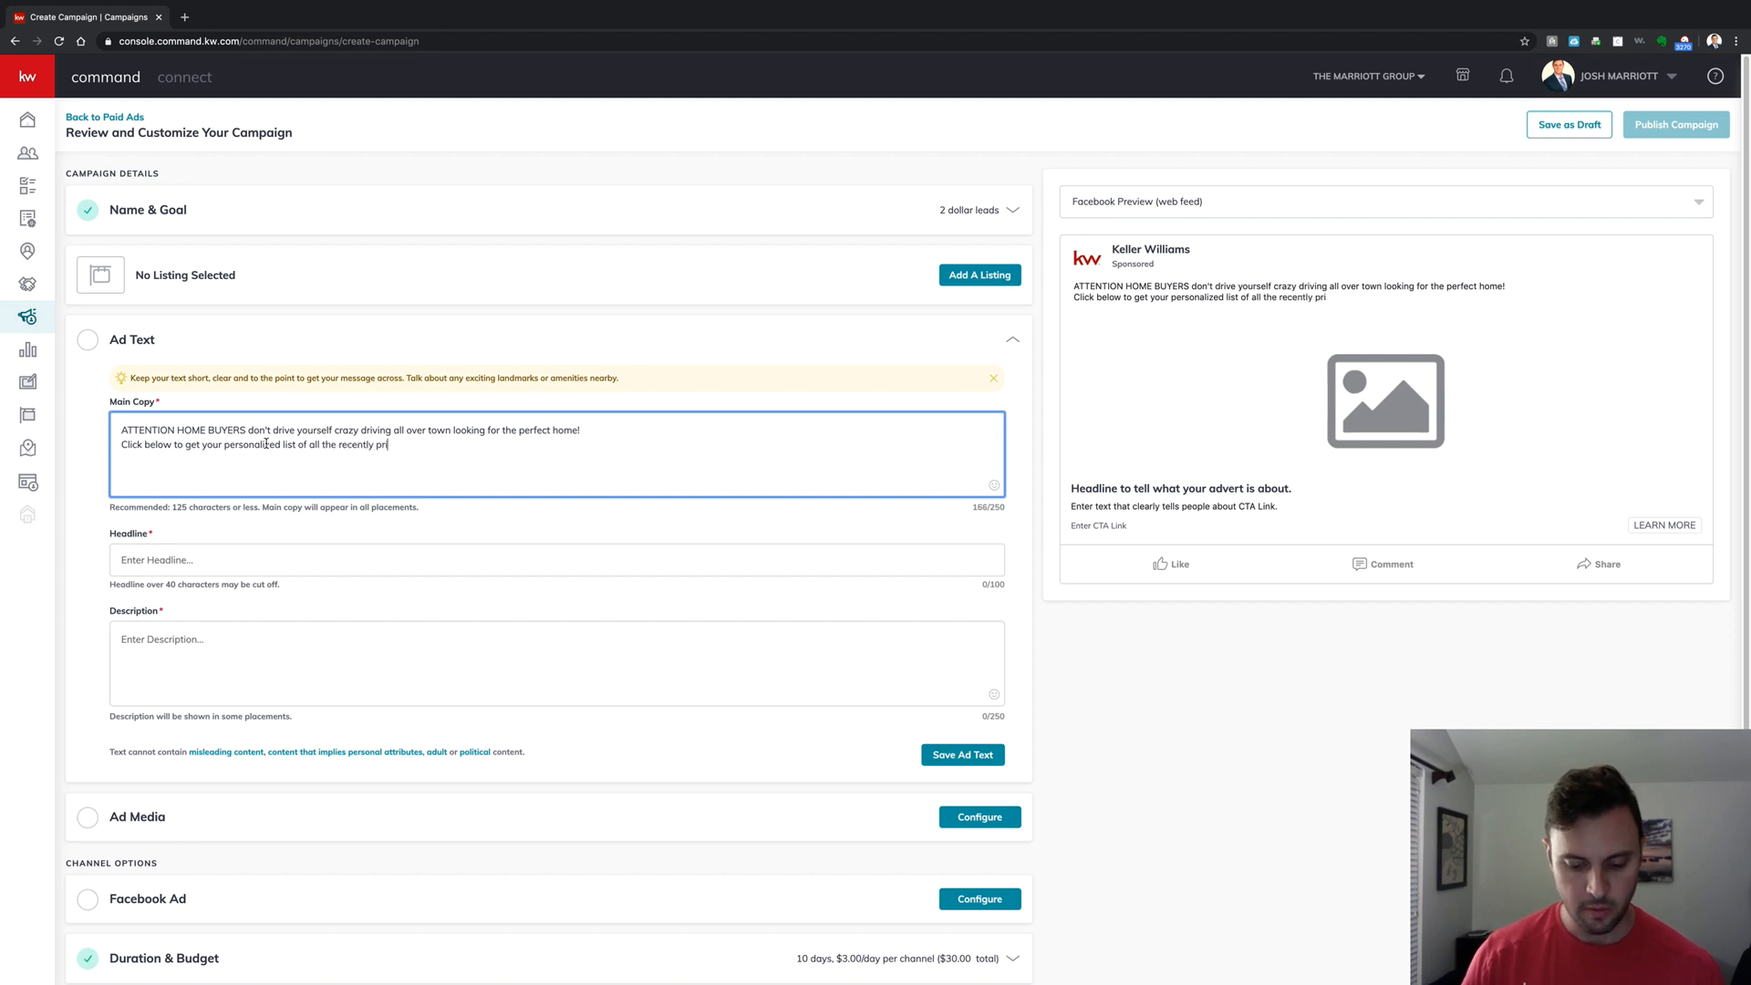
{"action": "type", "text": "ce reduced homes"}
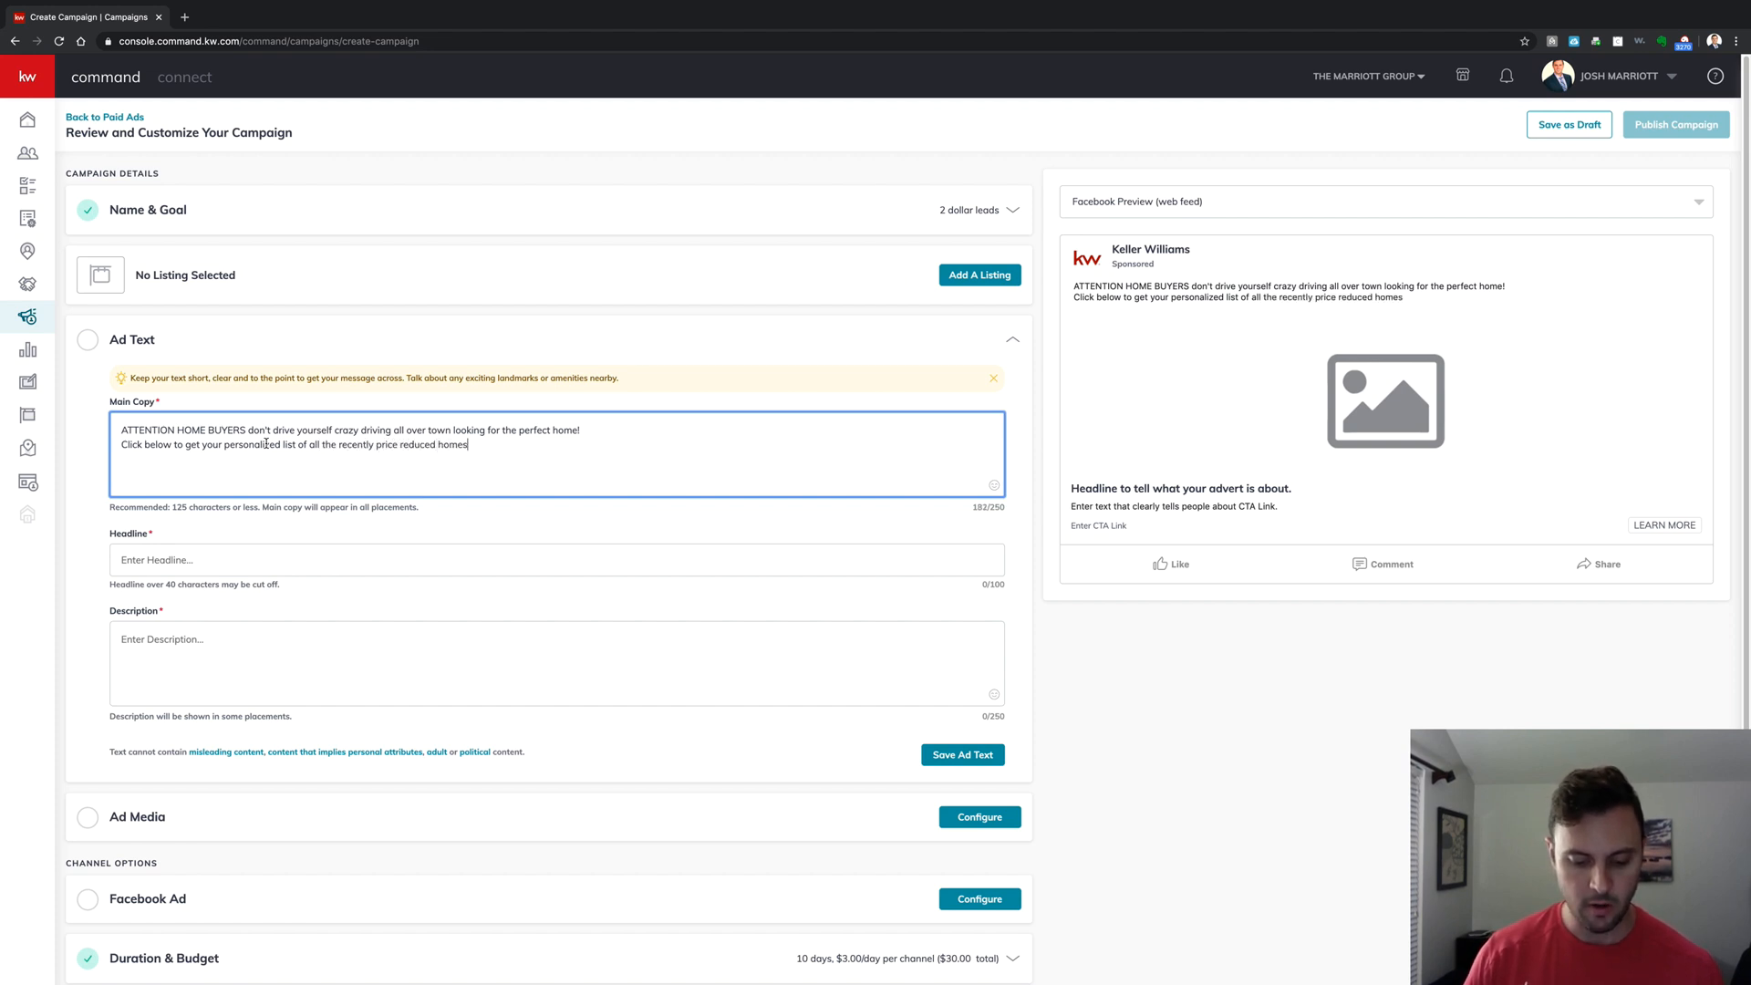
{"action": "type", "text": "."}
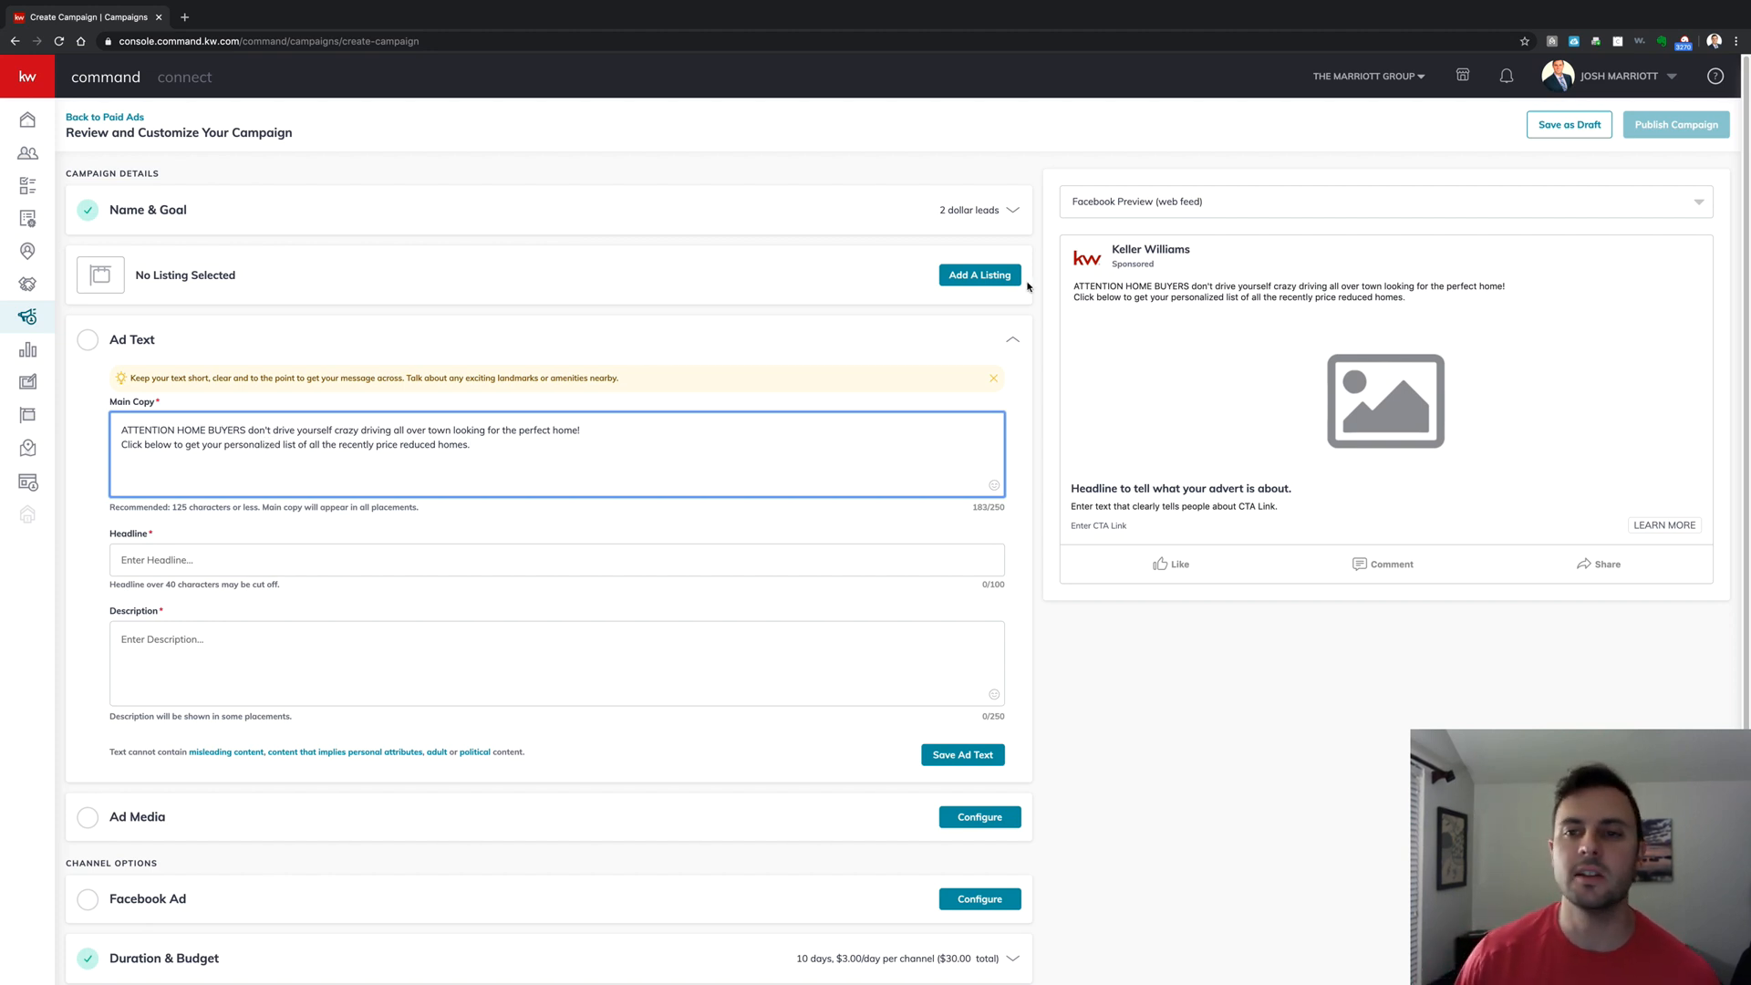
Switch the ad preview to Facebook Preview (mobile) and check how the main copy displays
{"action": "left_click", "coordinate": [1217, 205]}
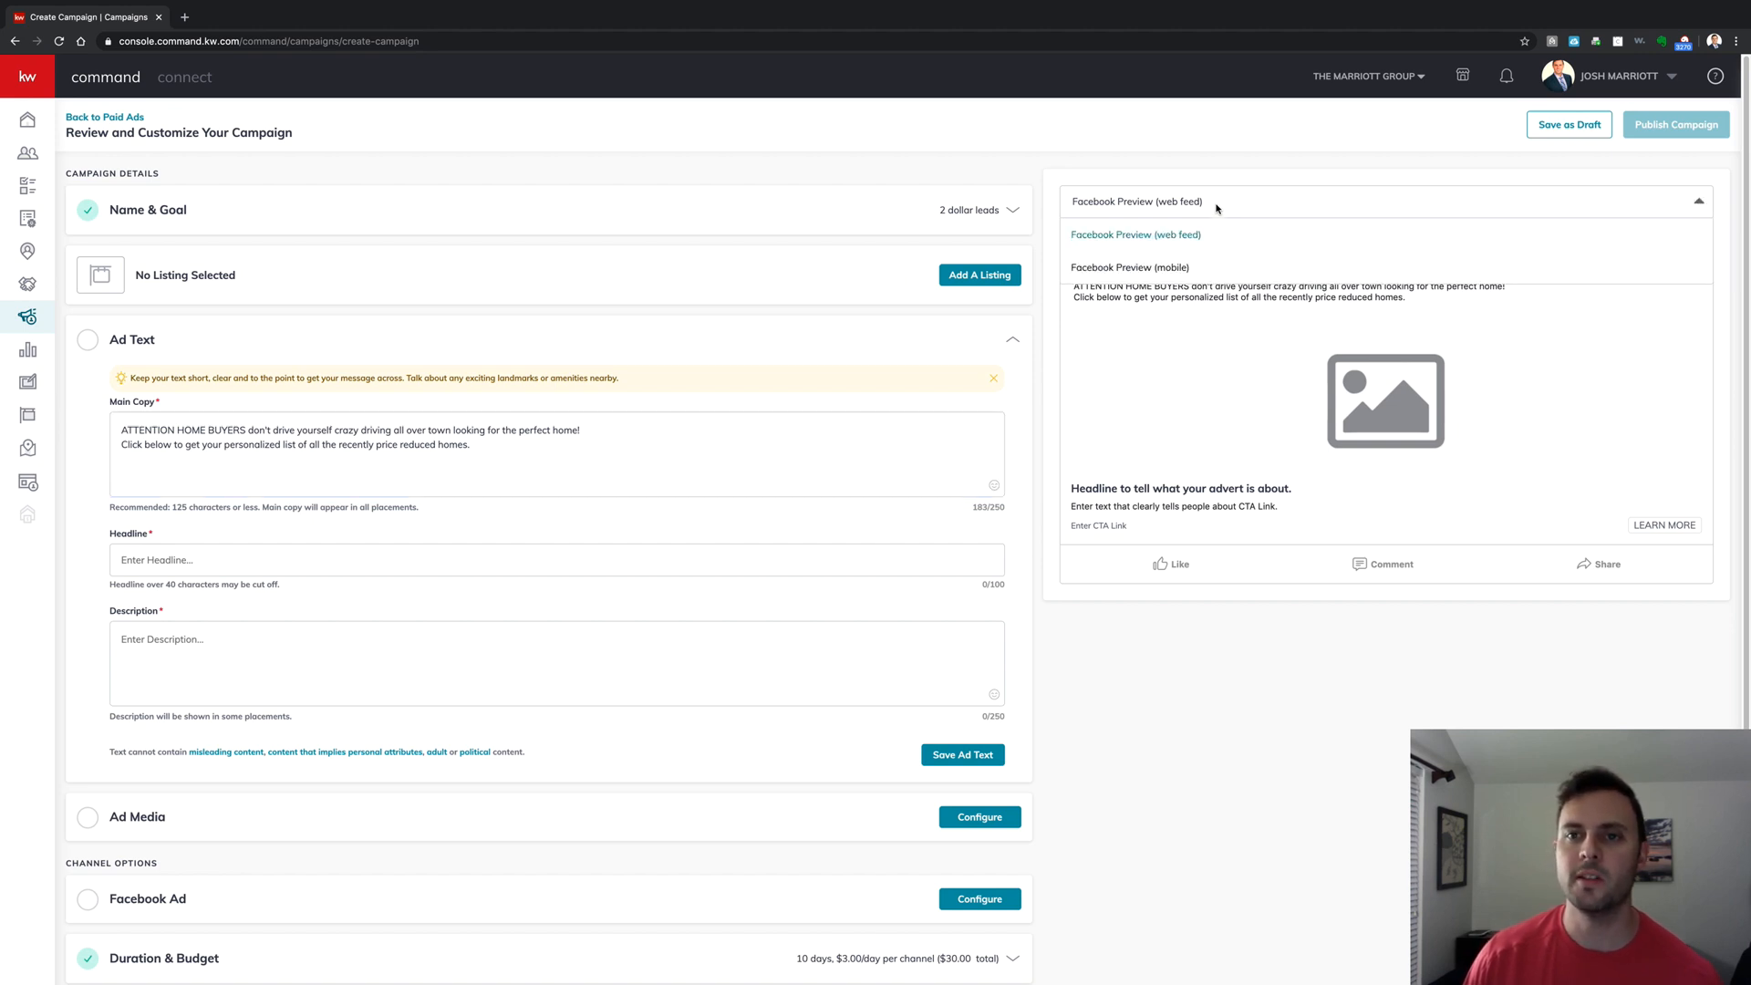
{"action": "left_click", "coordinate": [1184, 270]}
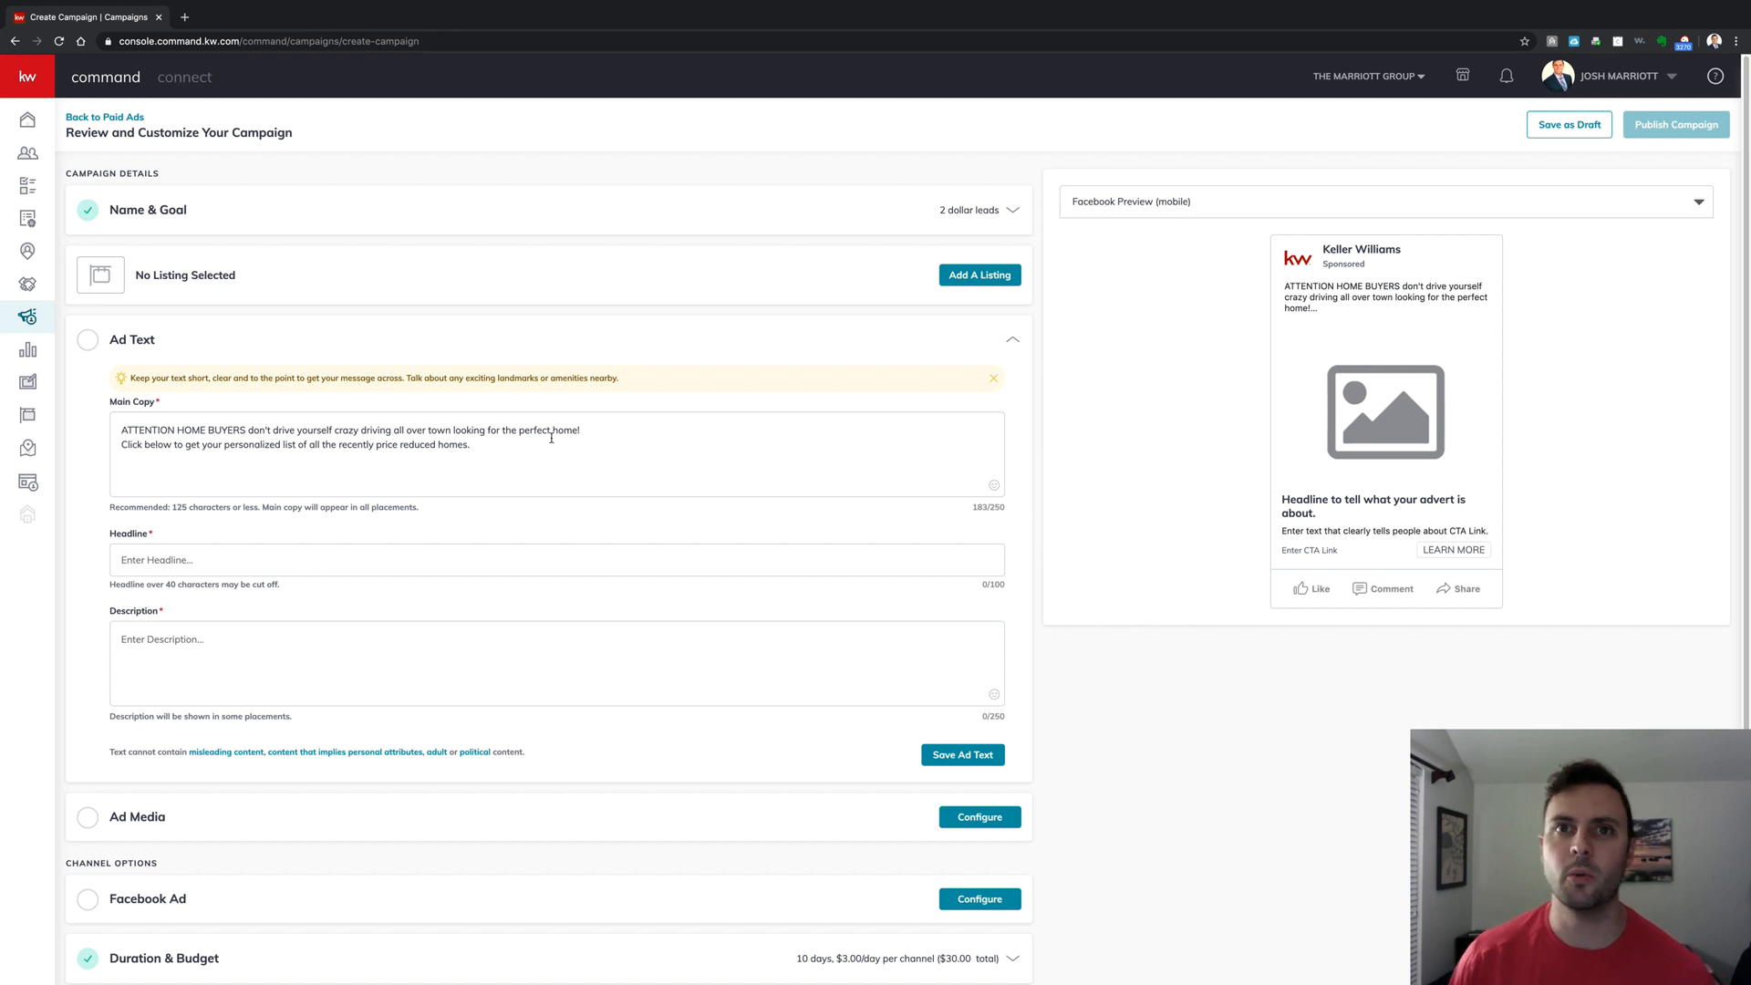
{"action": "left_click", "coordinate": [125, 430]}
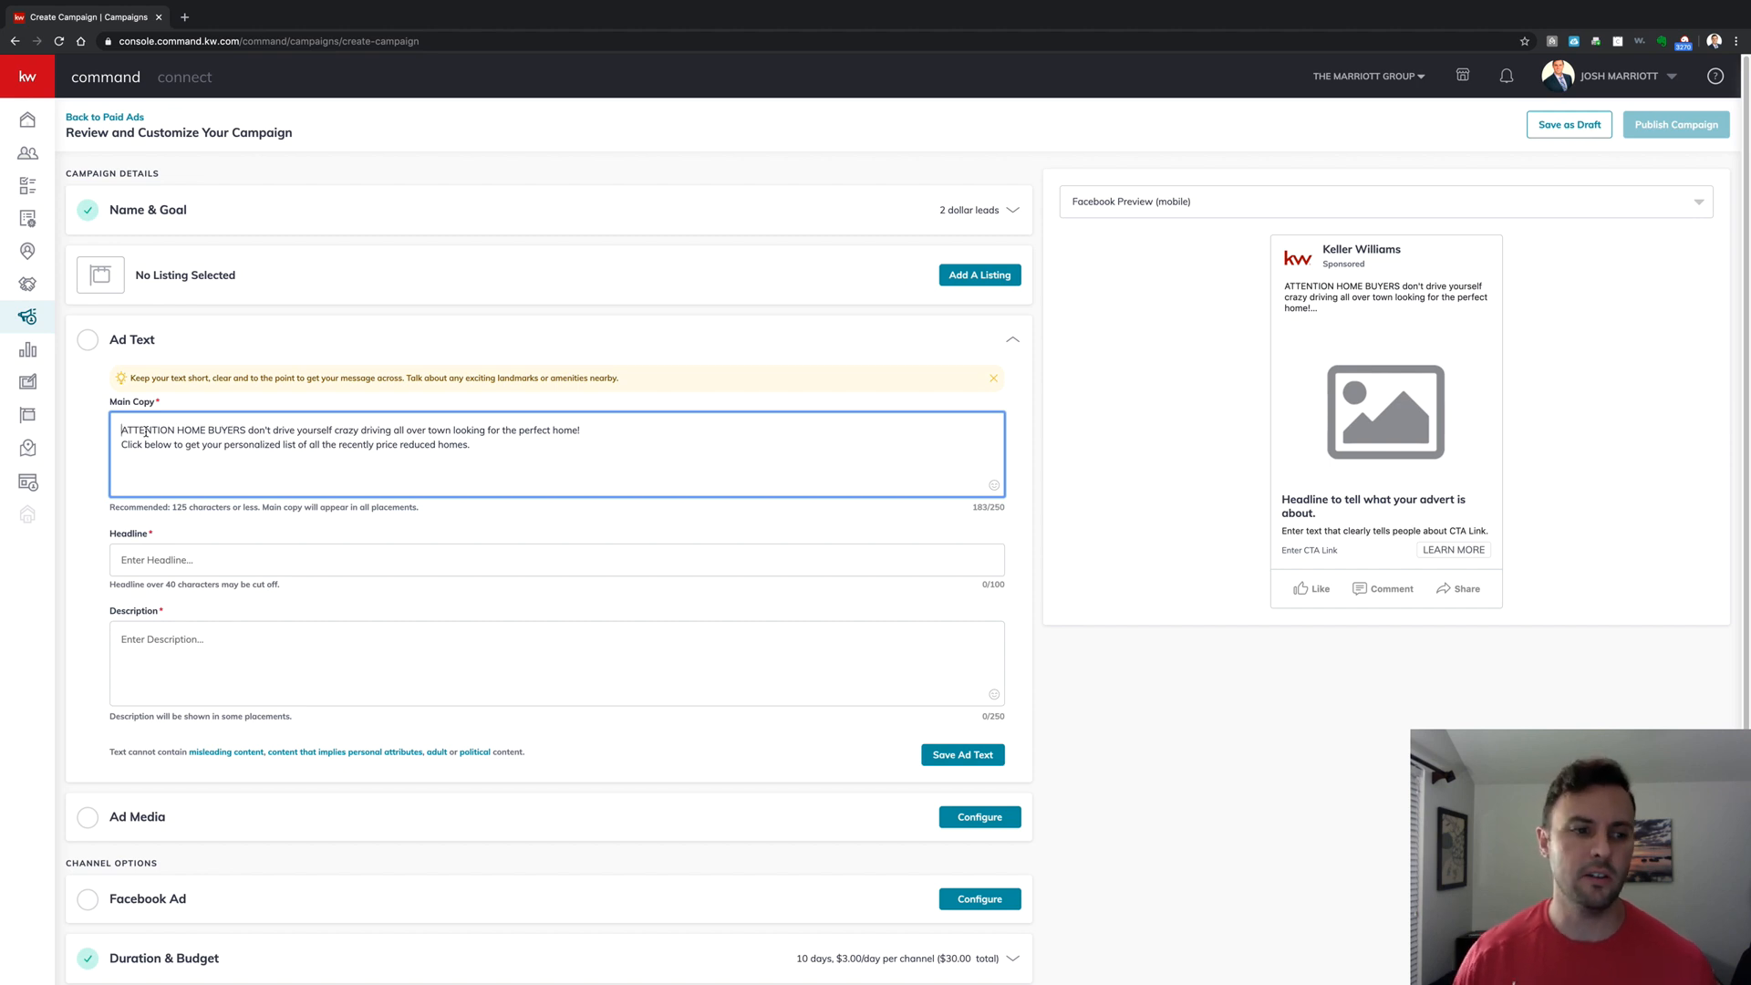
Enter the ad headline "Free list of price reduced homes"
{"action": "left_click", "coordinate": [177, 559]}
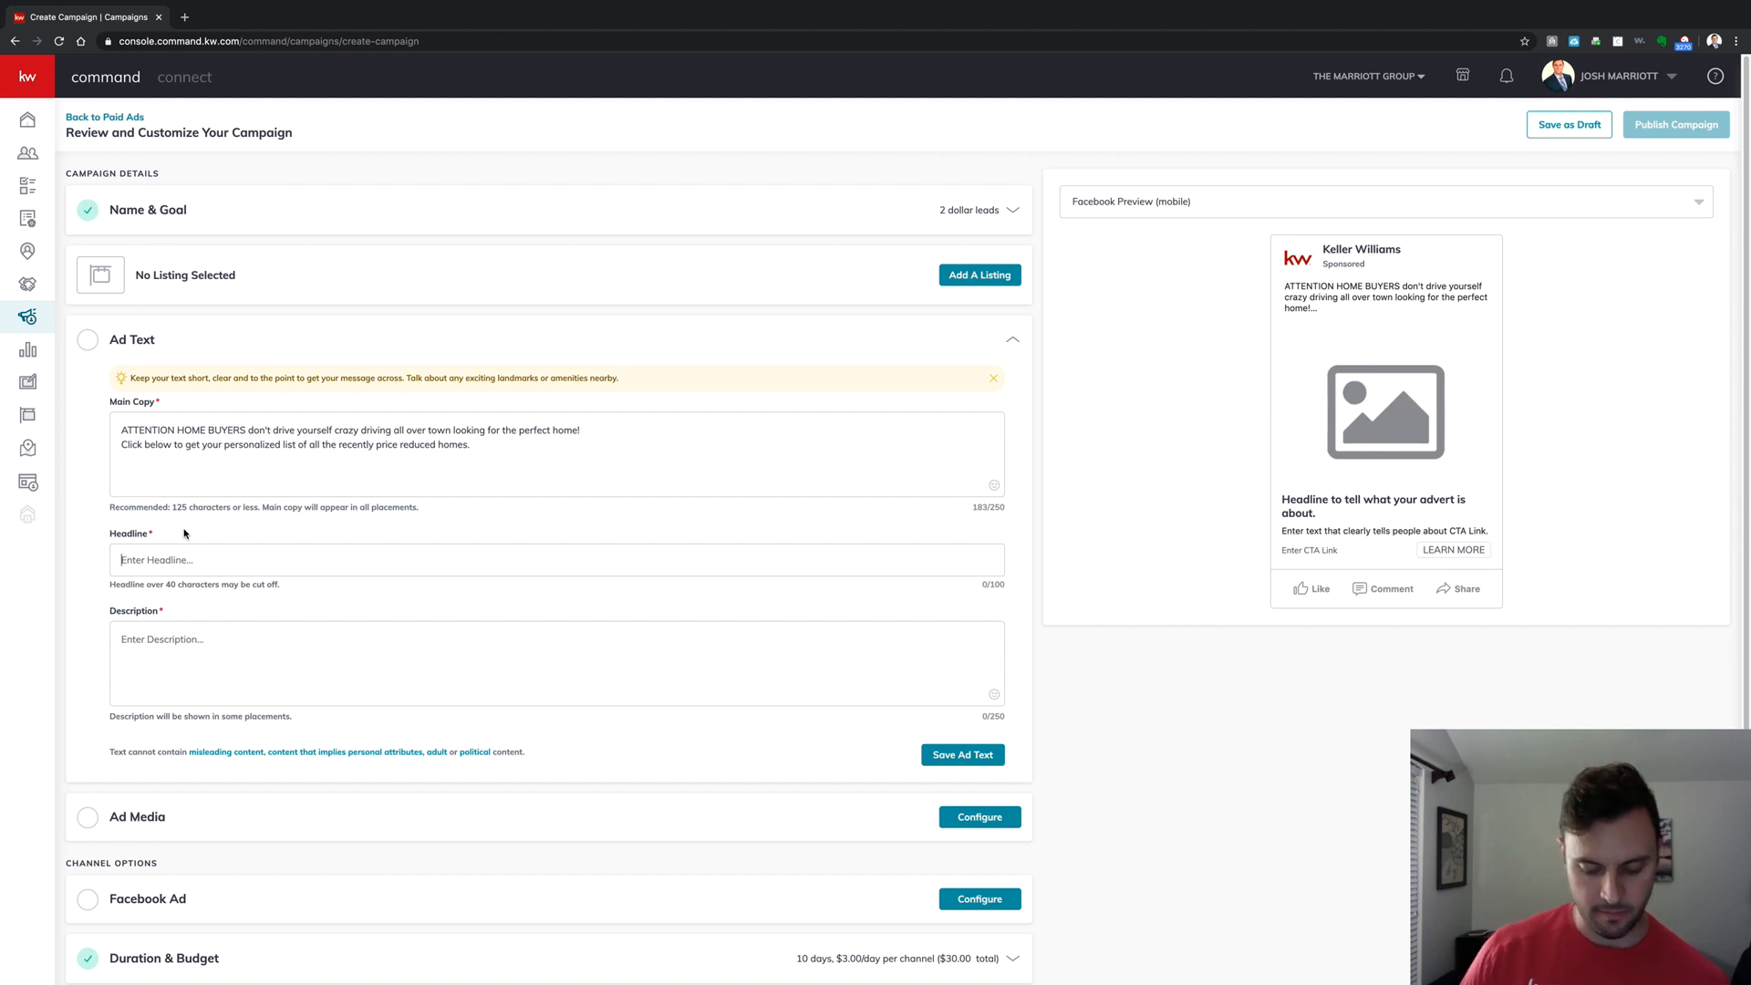
{"action": "type", "text": "F"}
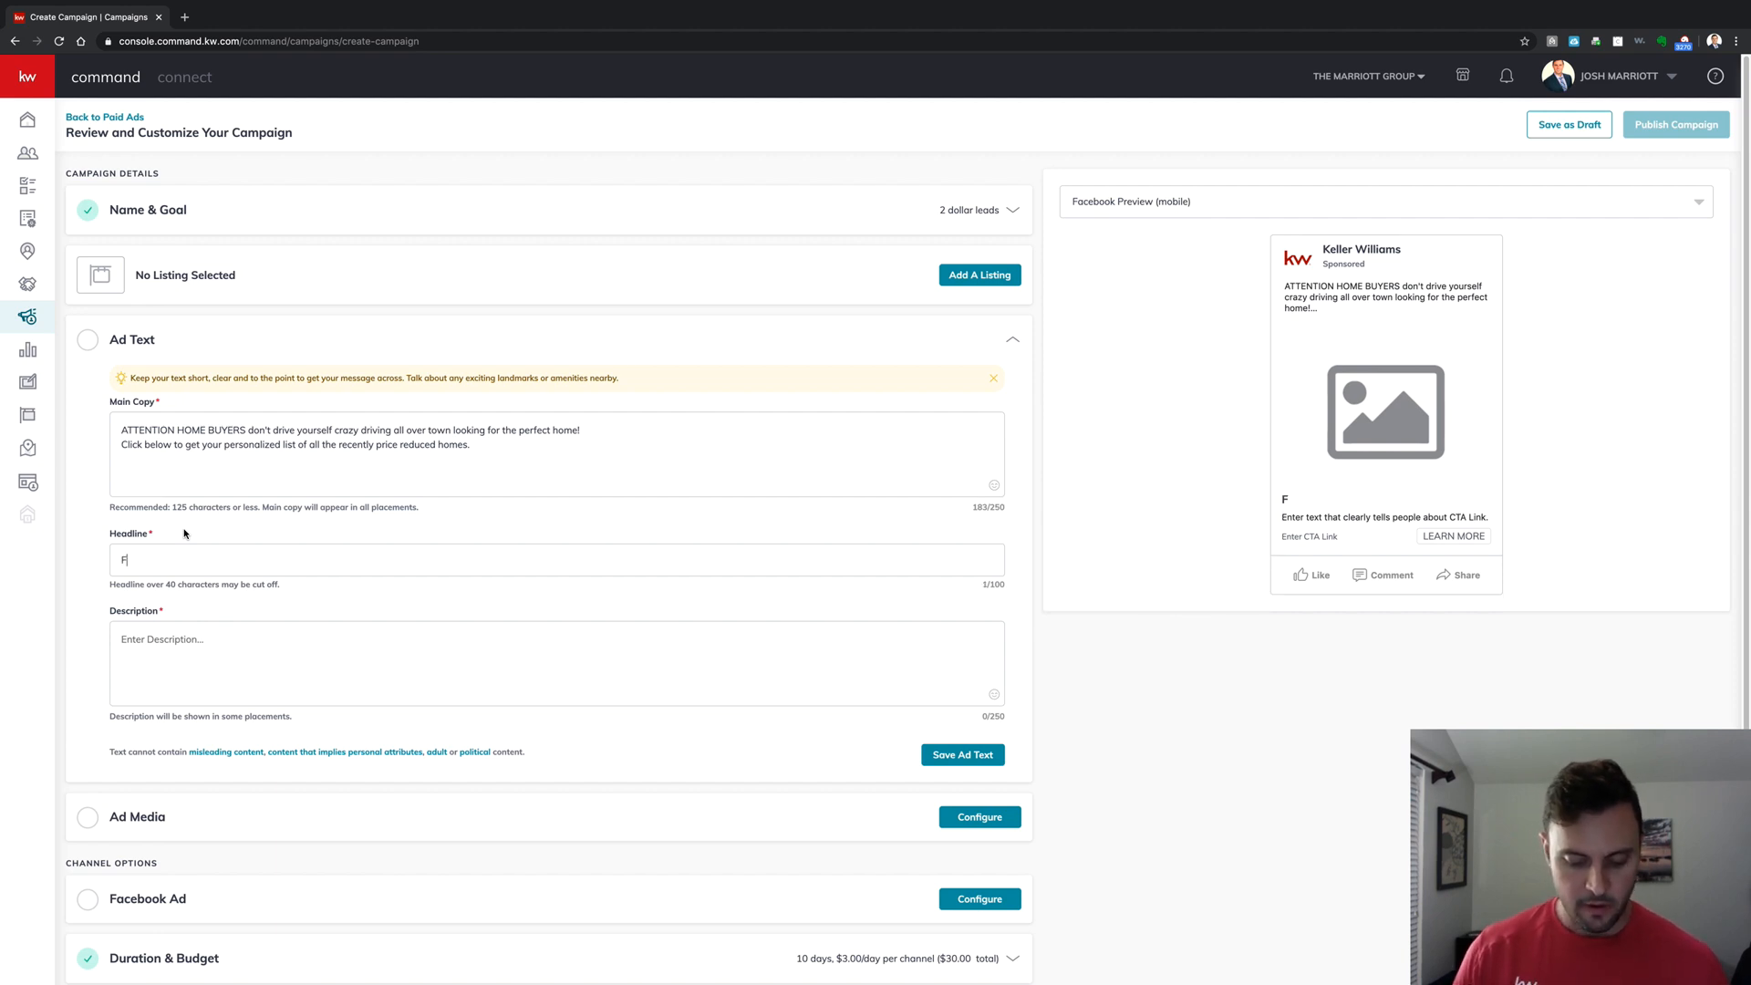
{"action": "type", "text": "ree list of "}
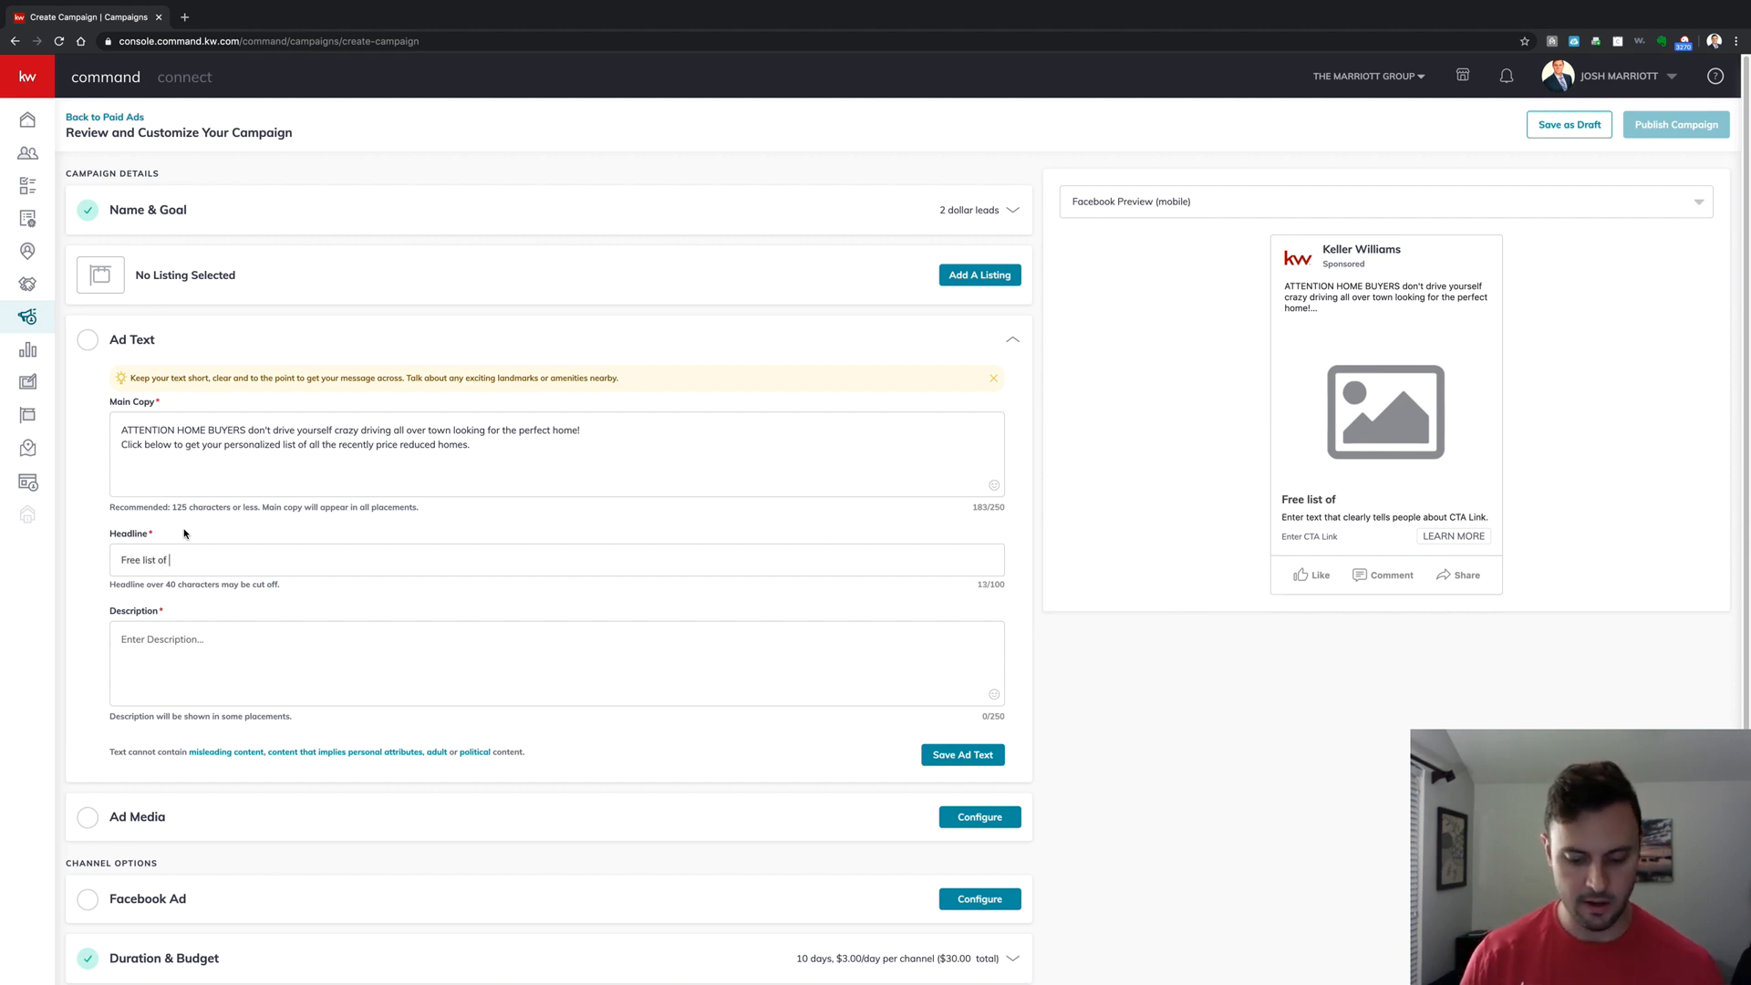
{"action": "type", "text": "price reduced"}
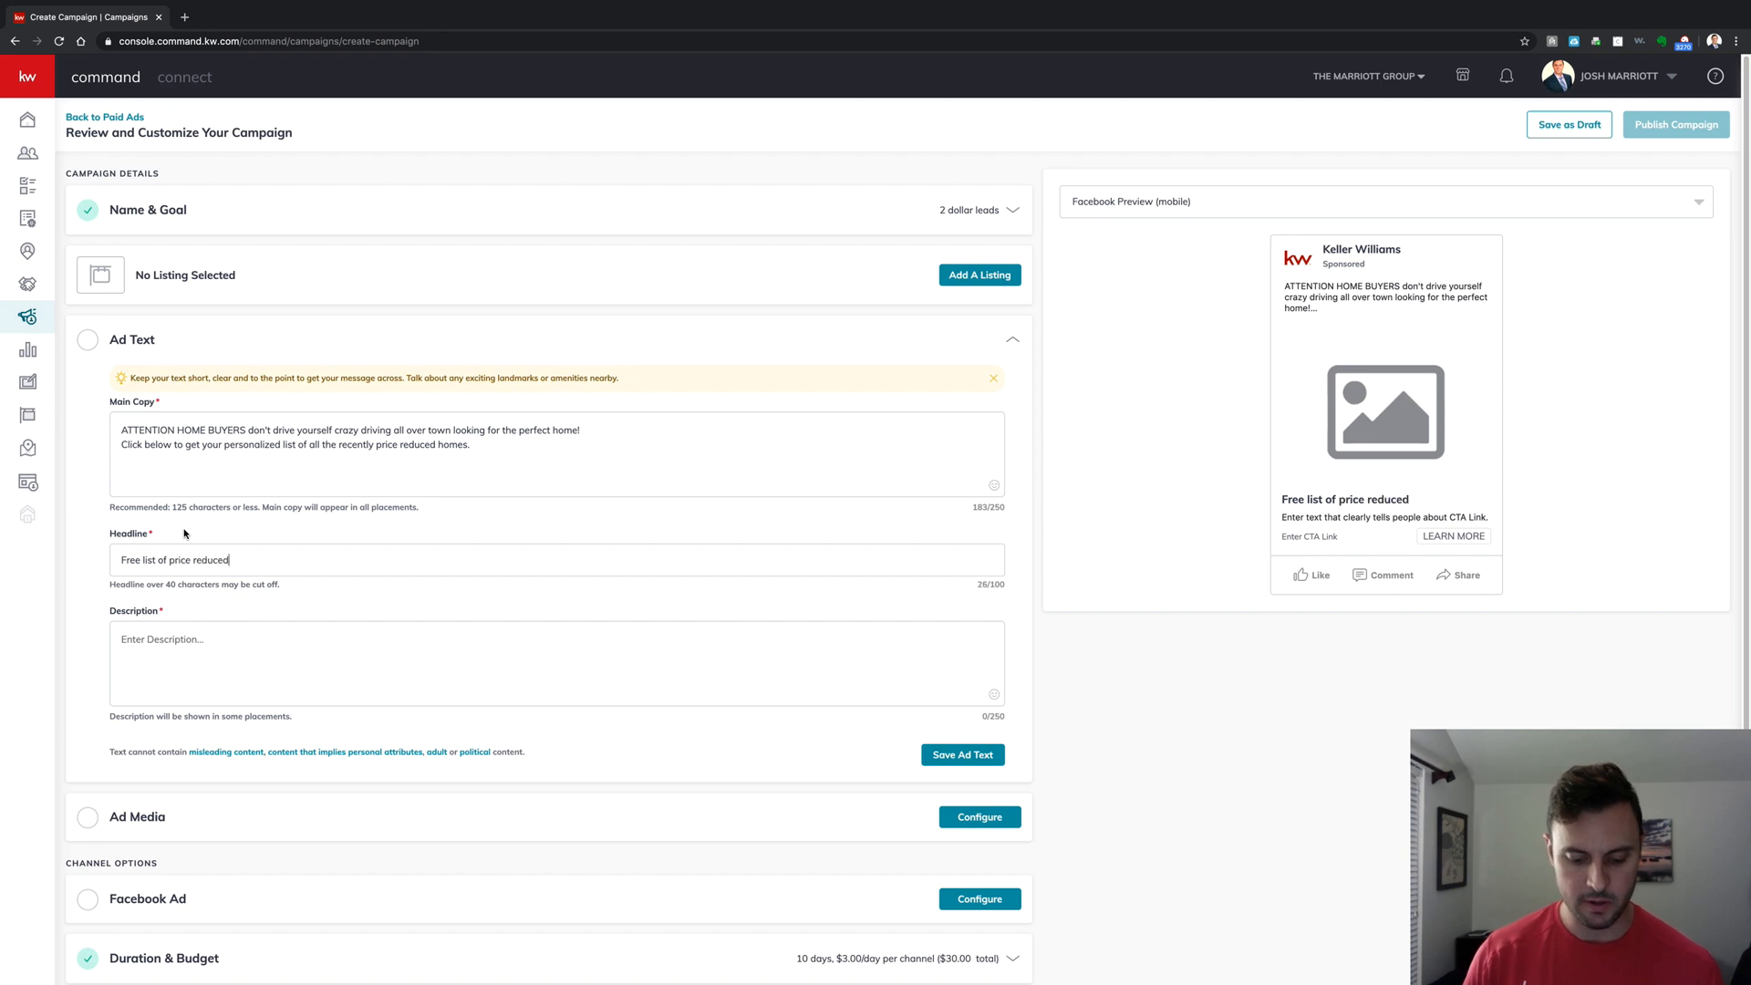
{"action": "type", "text": " homes"}
Enter the ad description "You can't afford to miss this opportunity." with its spelling corrected, and save the ad text
{"action": "left_click", "coordinate": [182, 643]}
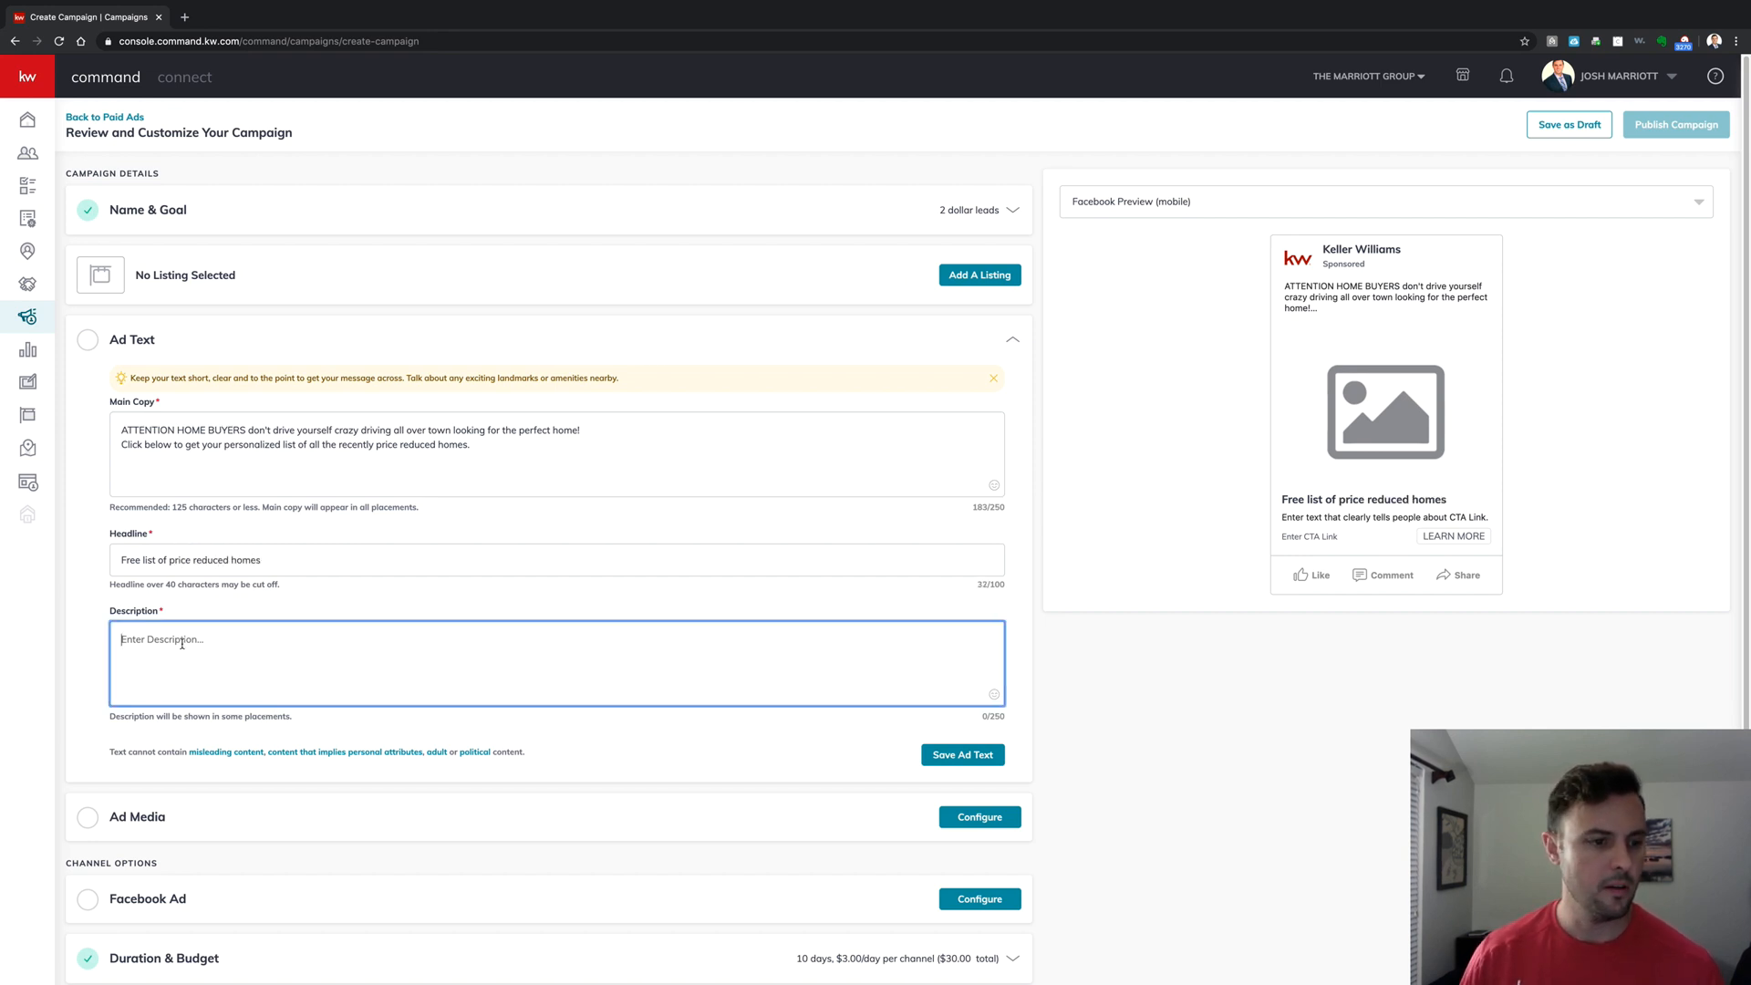
{"action": "type", "text": "You can'"}
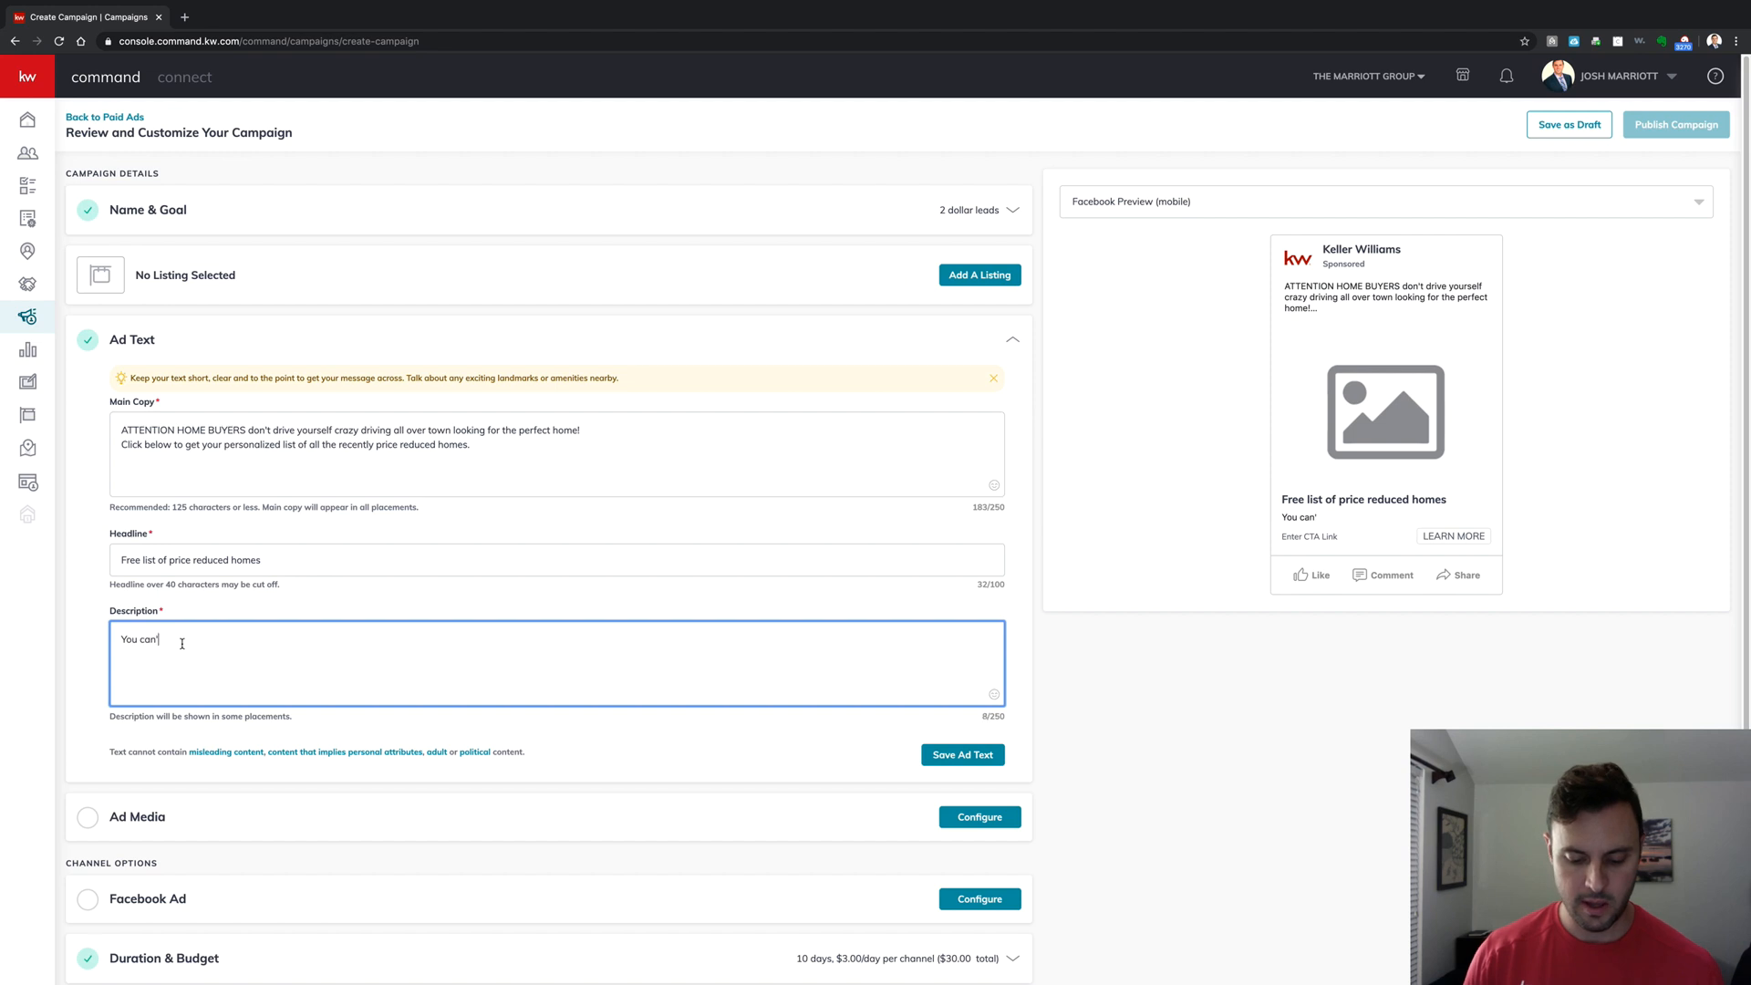
{"action": "type", "text": "t afford to "}
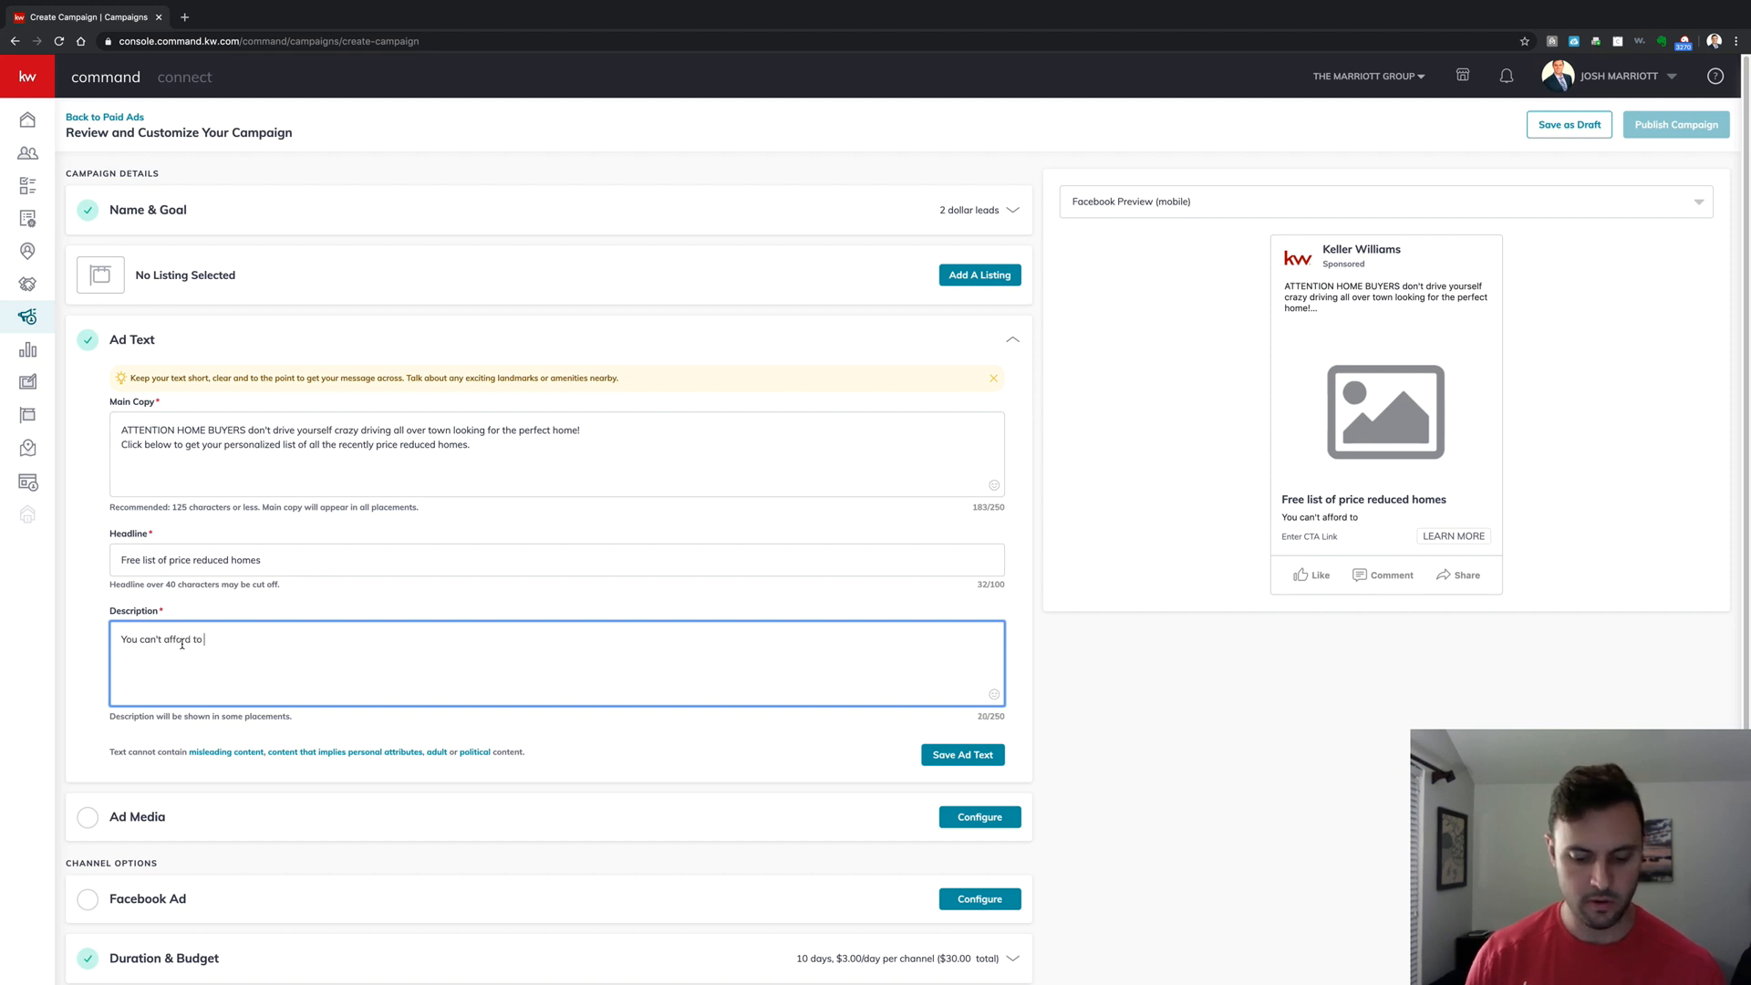
{"action": "type", "text": "miss this opp"}
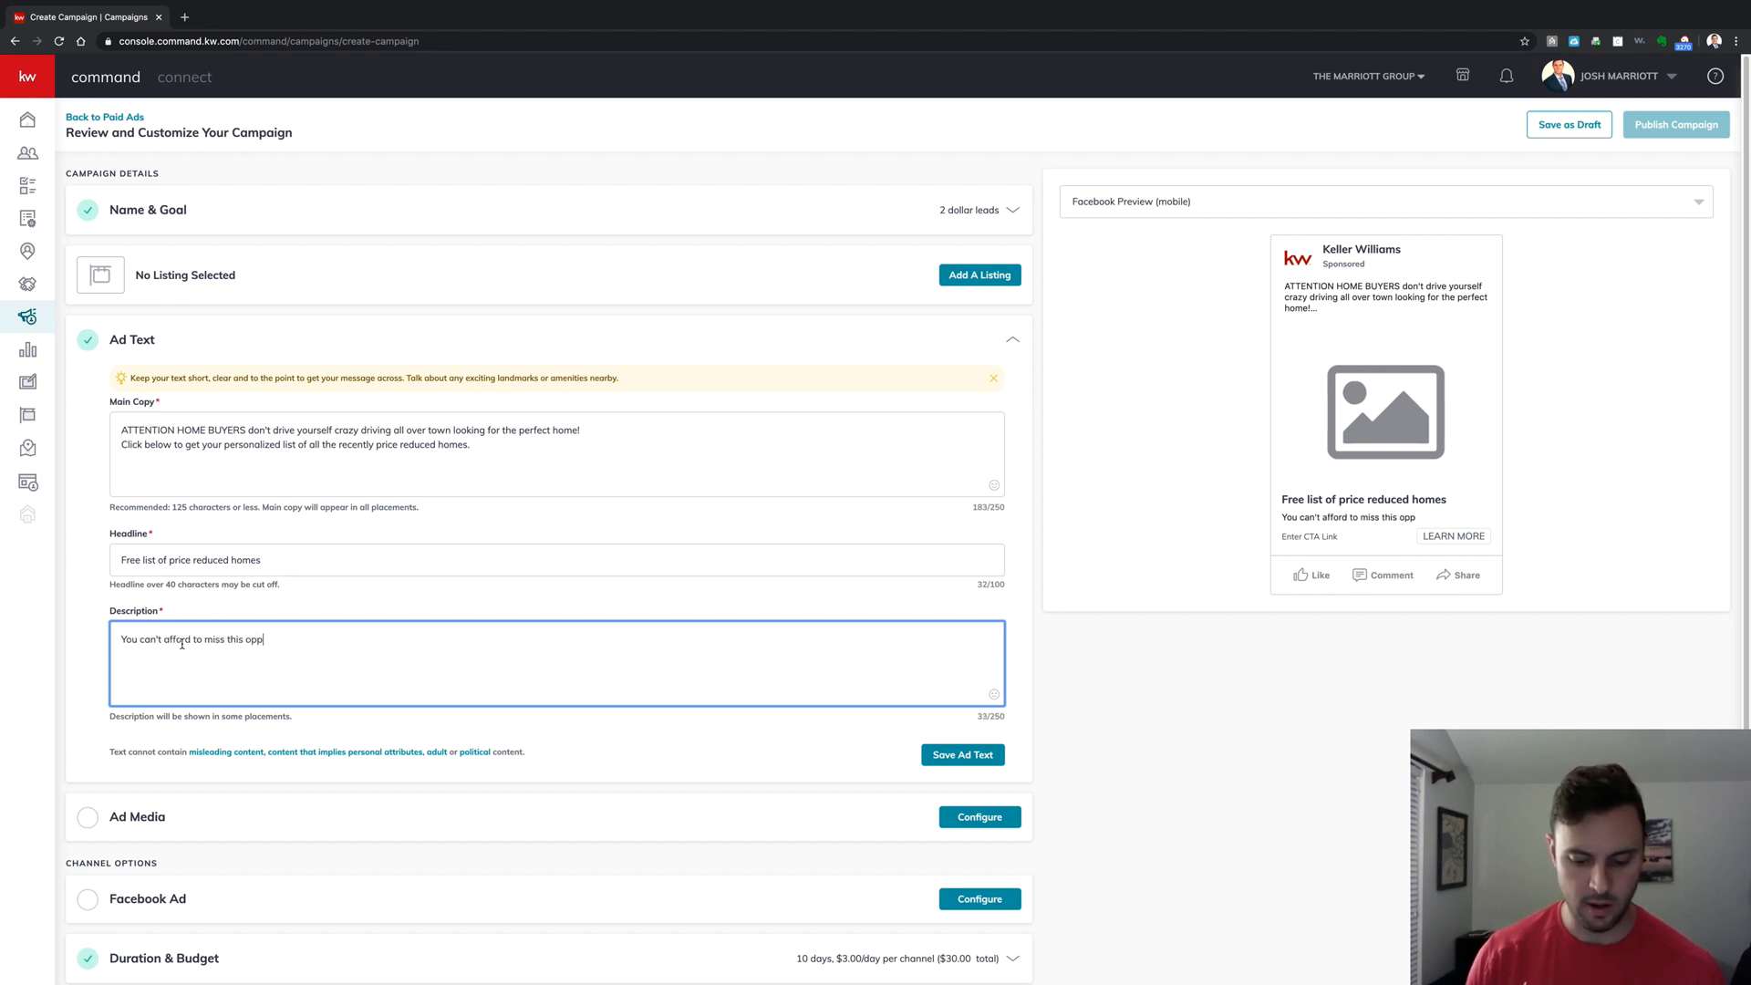
{"action": "type", "text": "orunity"}
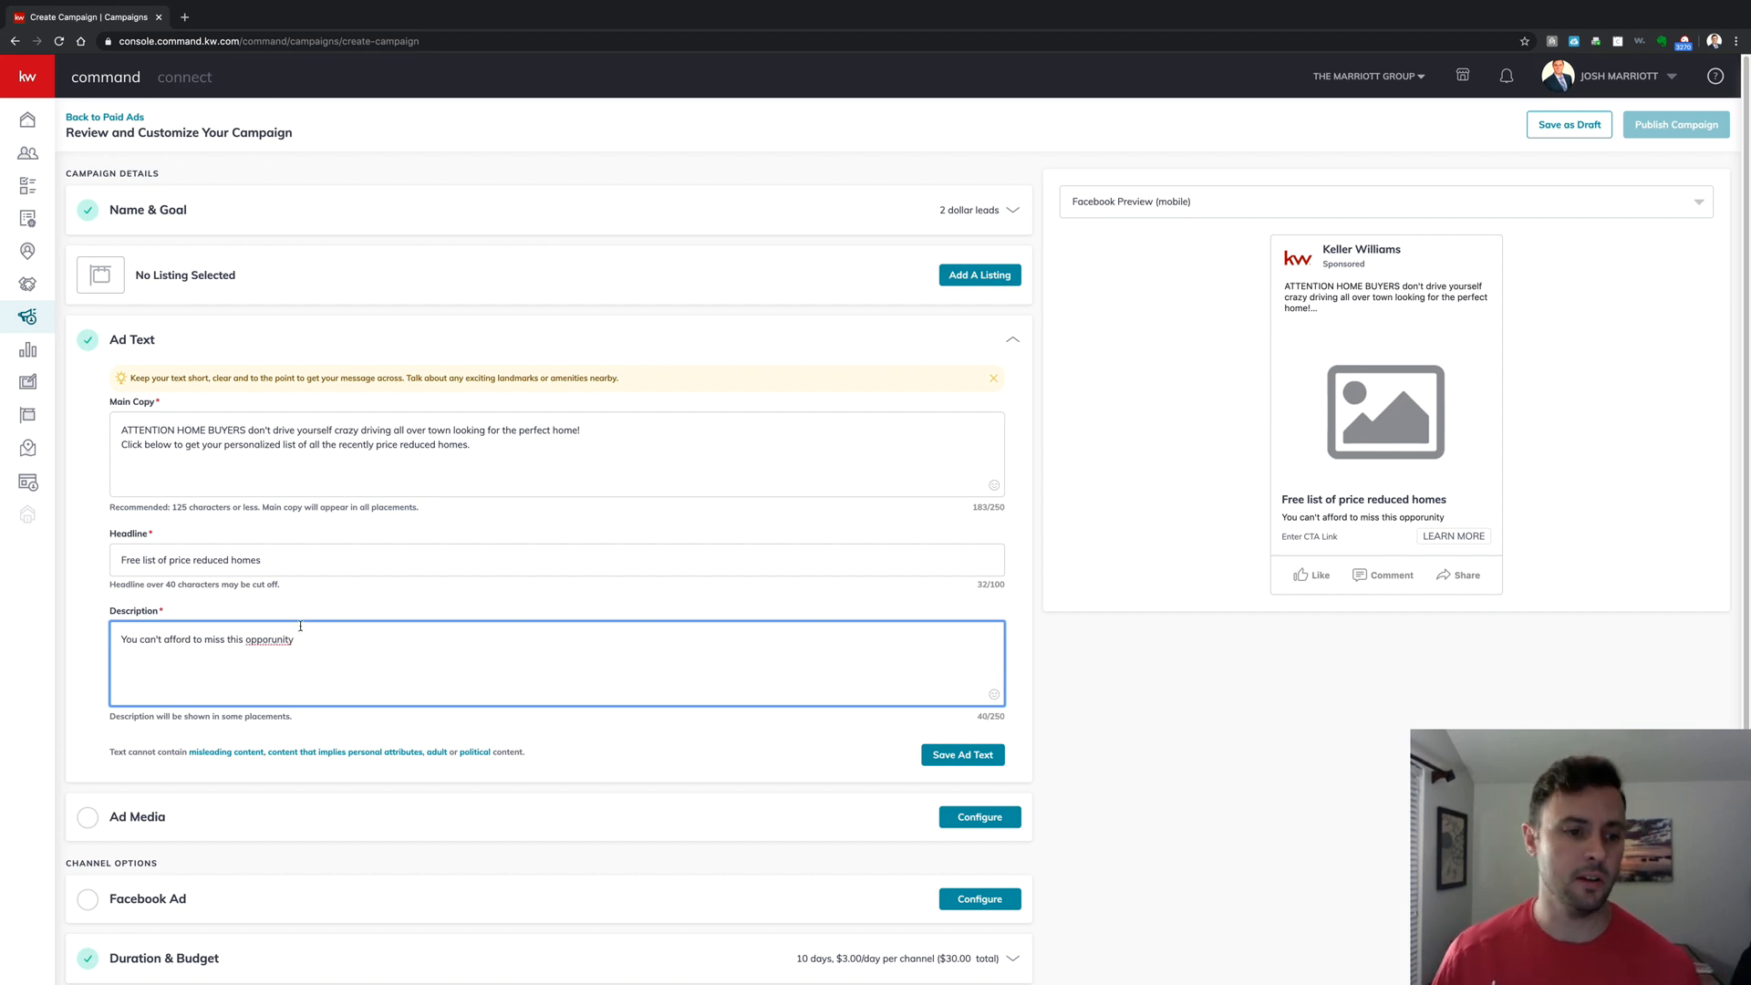
{"action": "right_click", "coordinate": [260, 641]}
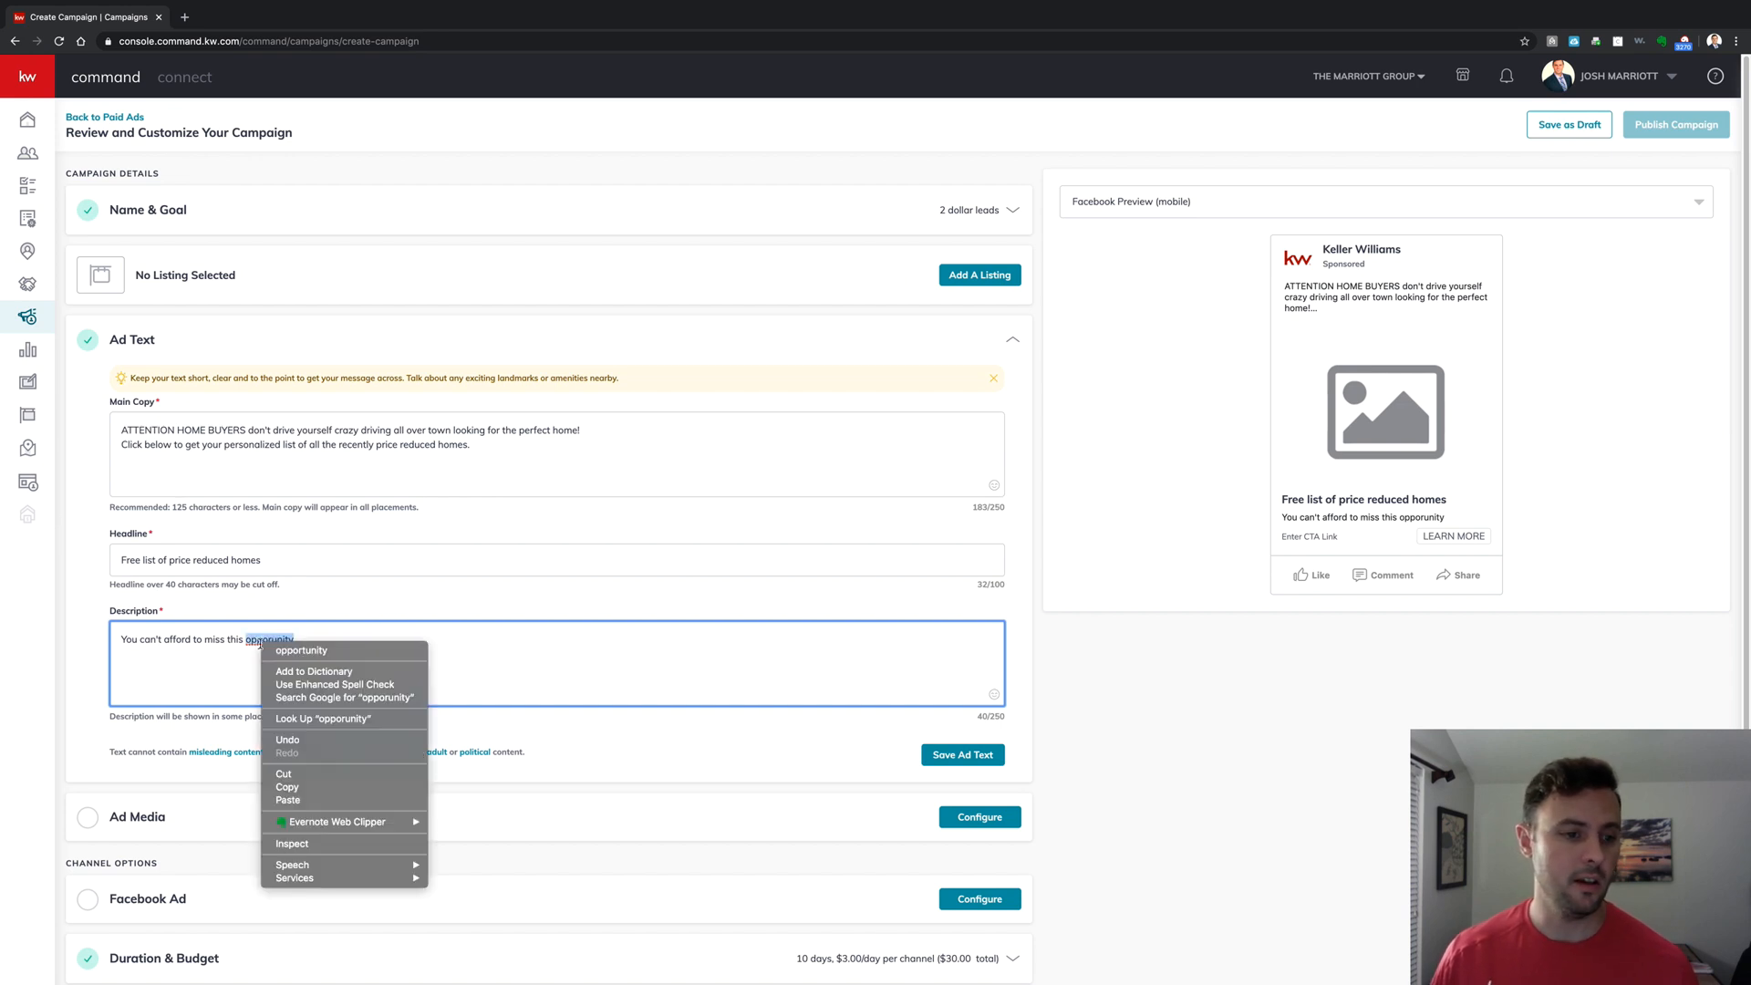
{"action": "left_click", "coordinate": [319, 650]}
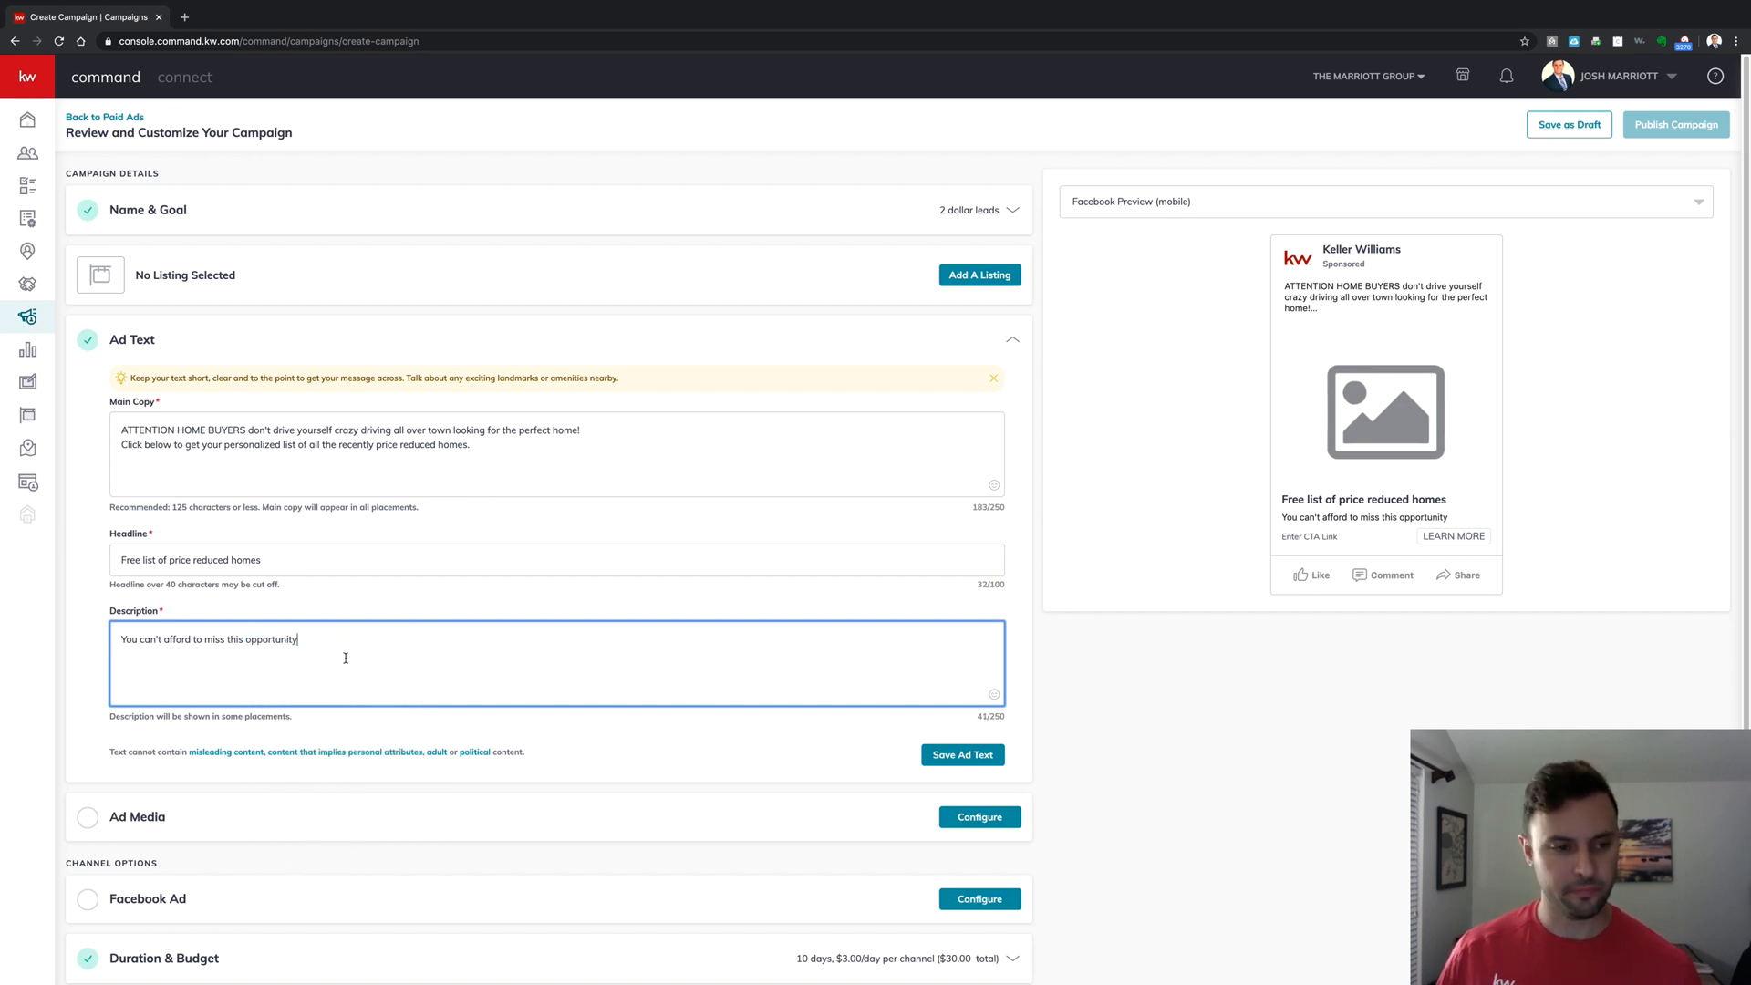
{"action": "type", "text": "."}
{"action": "scroll", "coordinate": [274, 672], "scroll_direction": "down", "scroll_amount": 1}
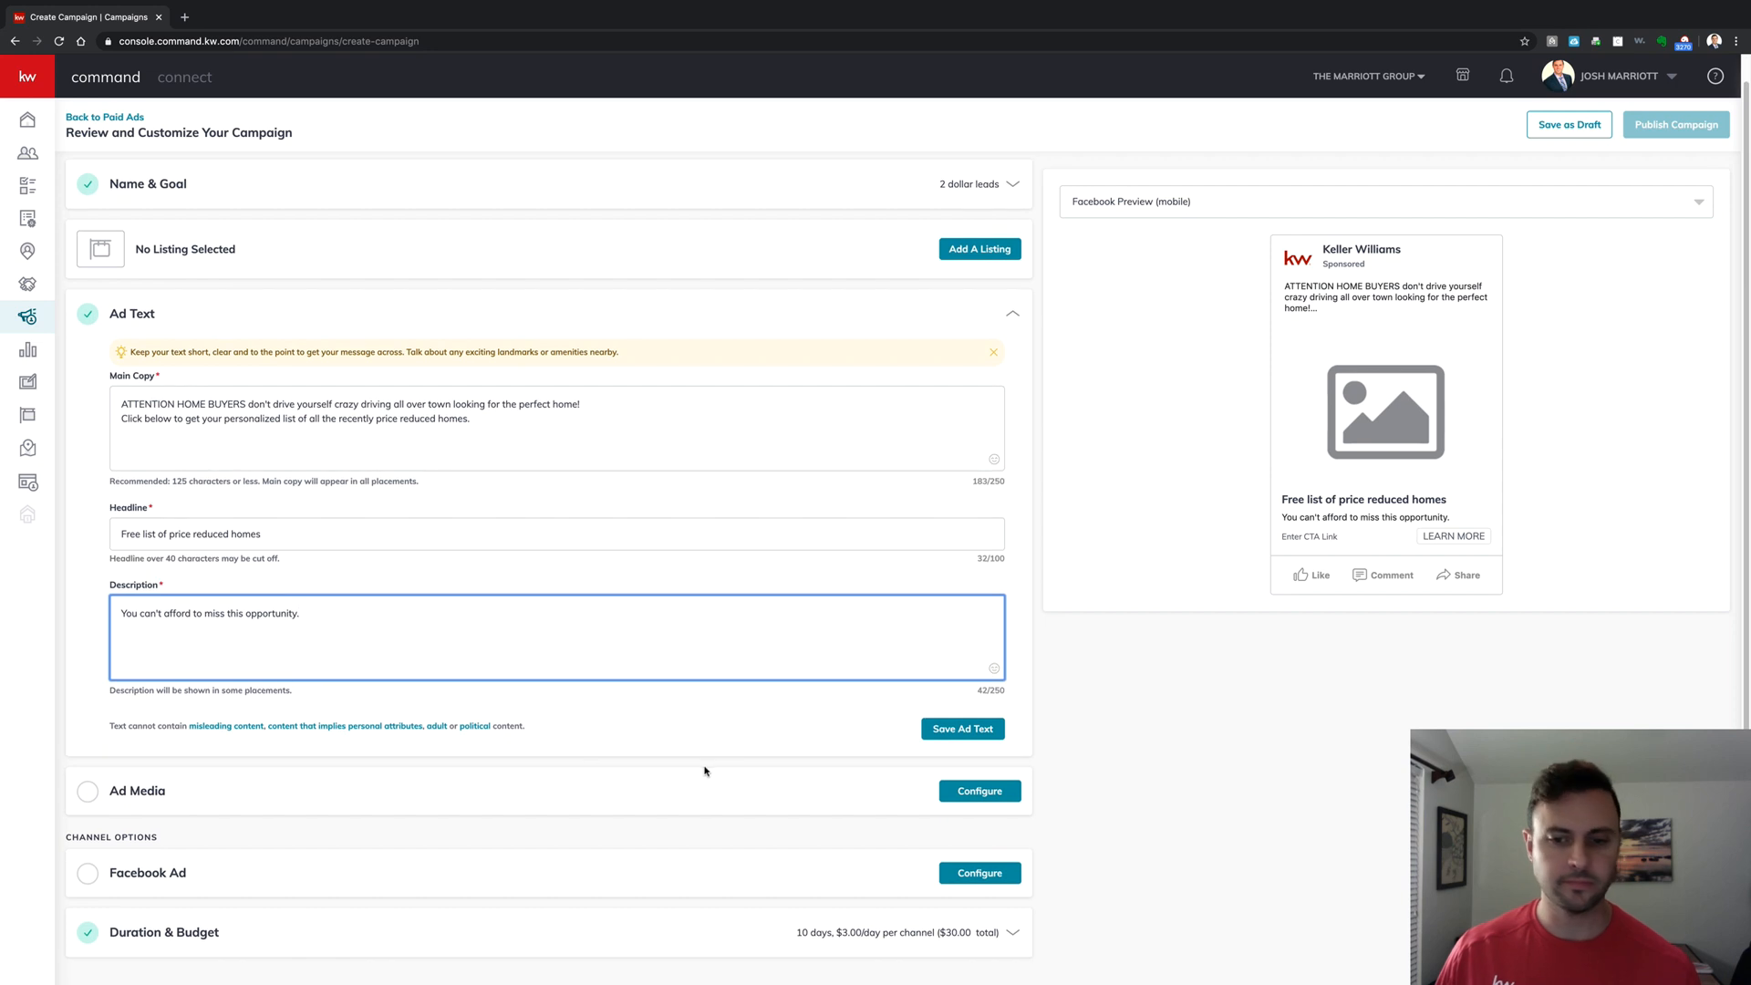
{"action": "left_click", "coordinate": [933, 729]}
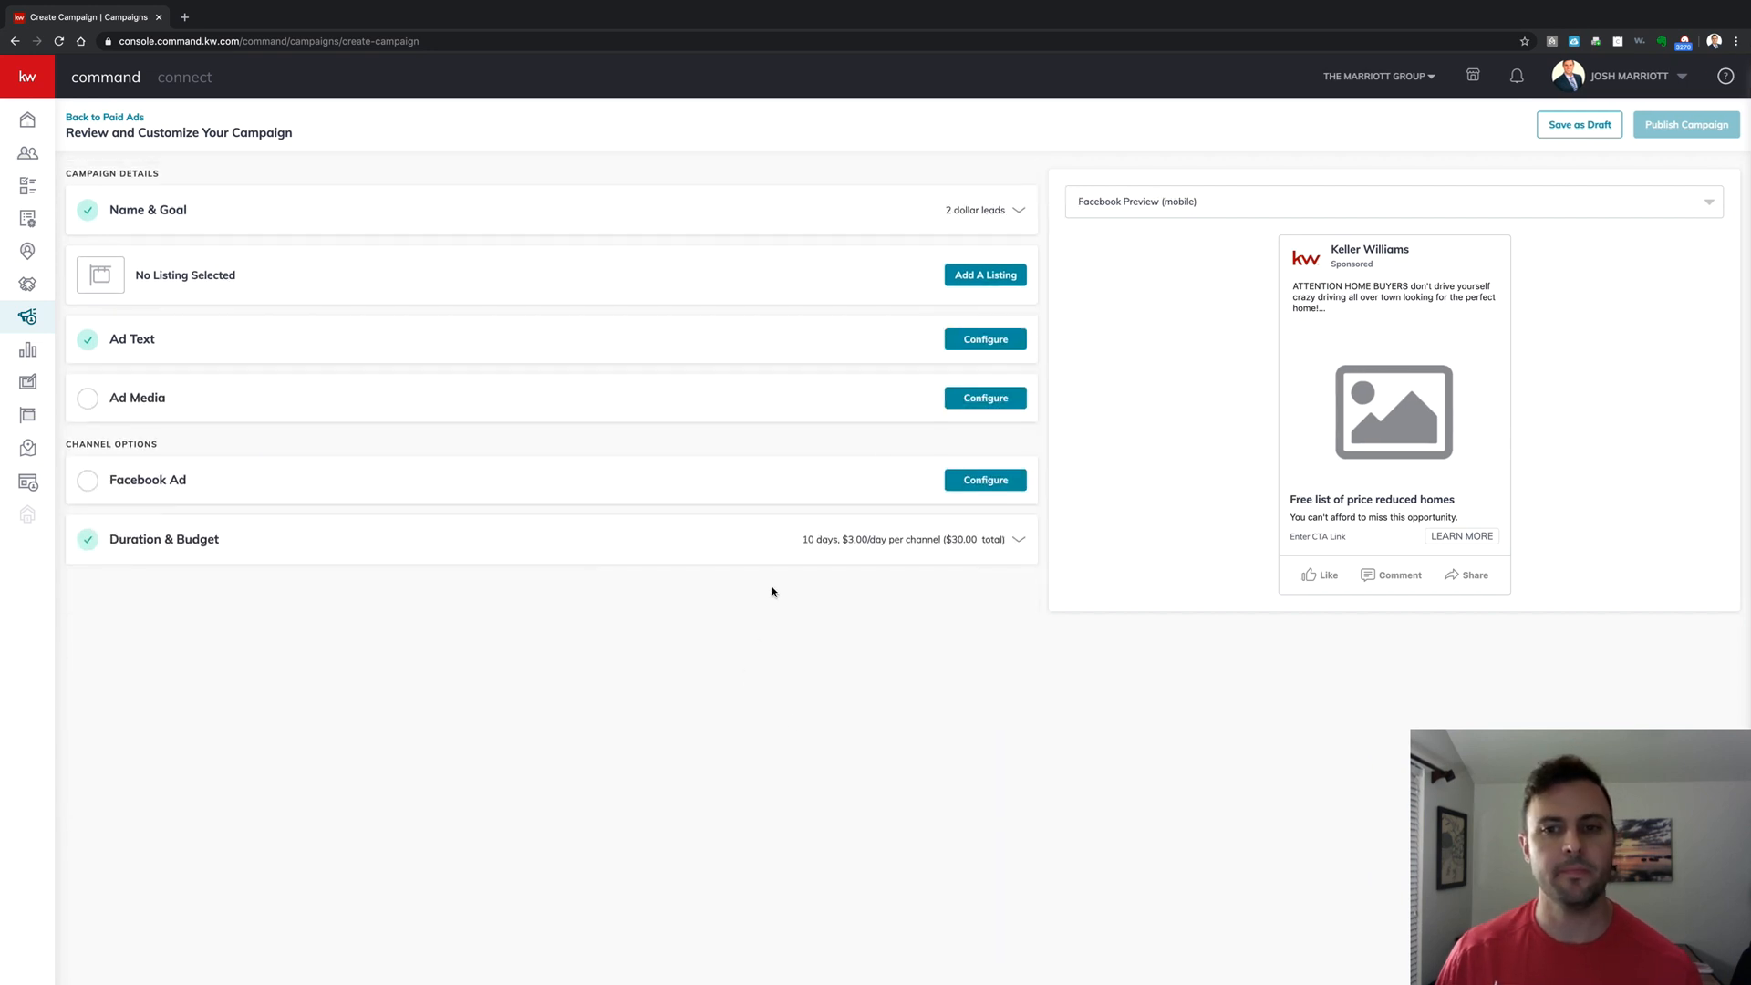
Upload image1.png from Downloads as the ad media image and save it with the Wide (1.91:1) crop
{"action": "left_click", "coordinate": [986, 398]}
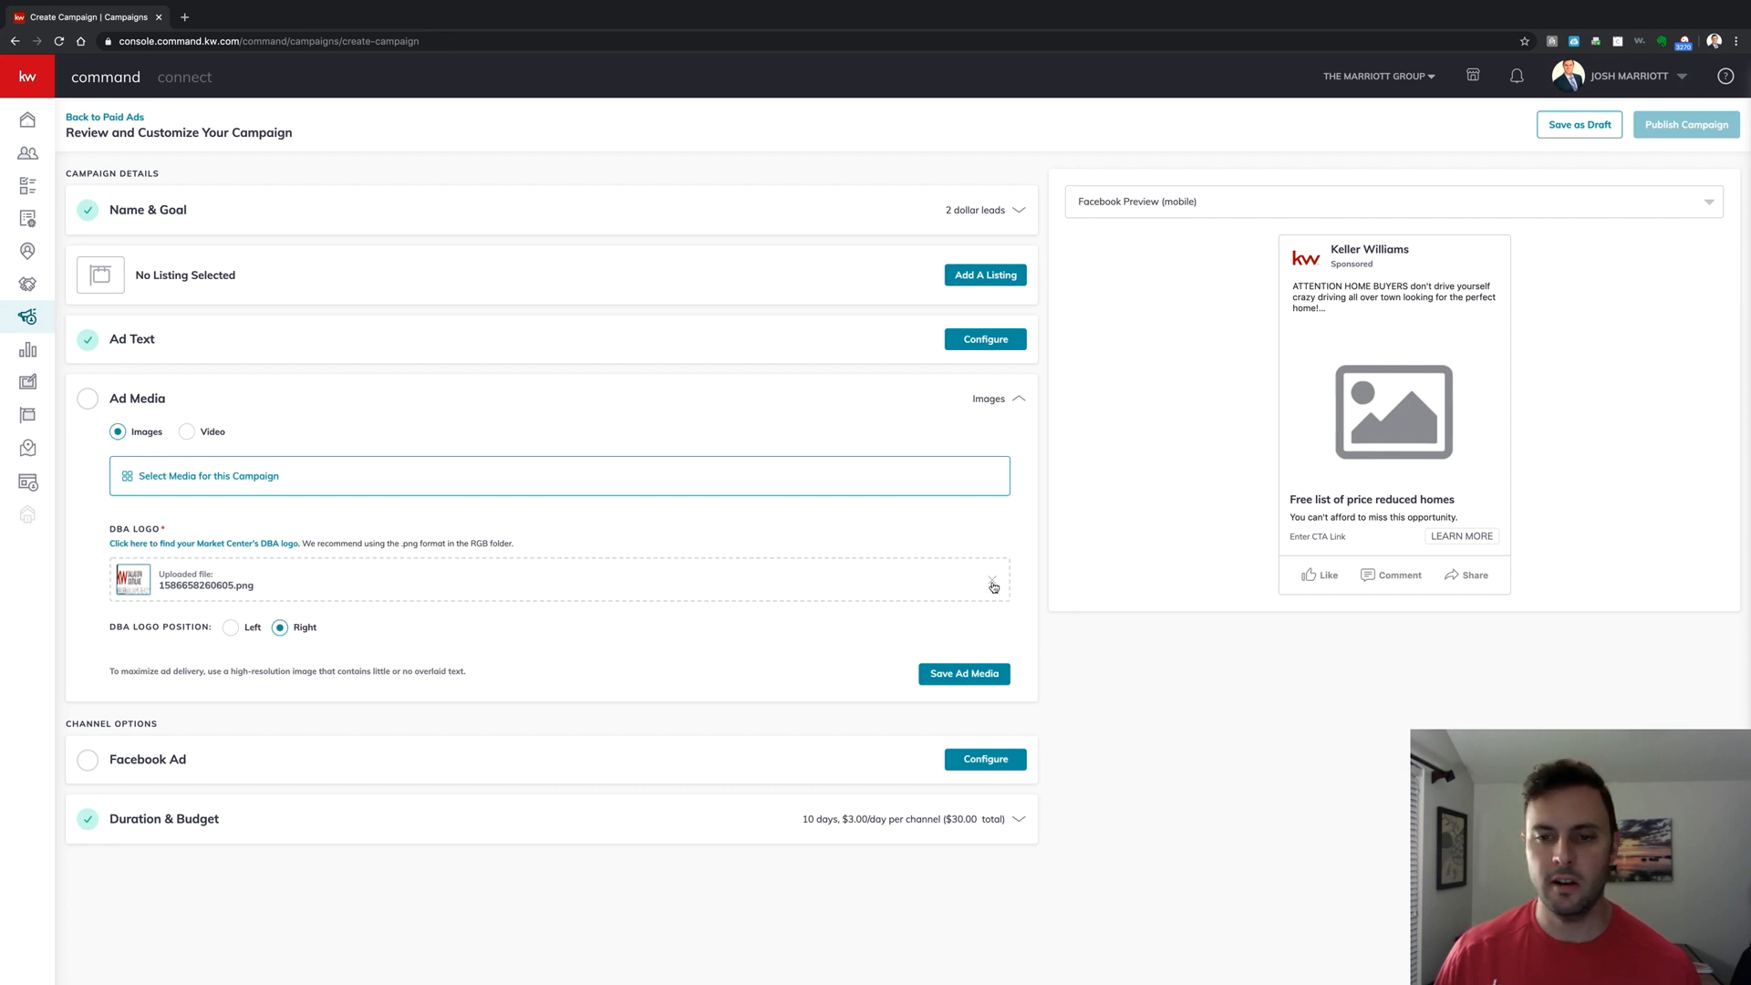
{"action": "left_click", "coordinate": [533, 471]}
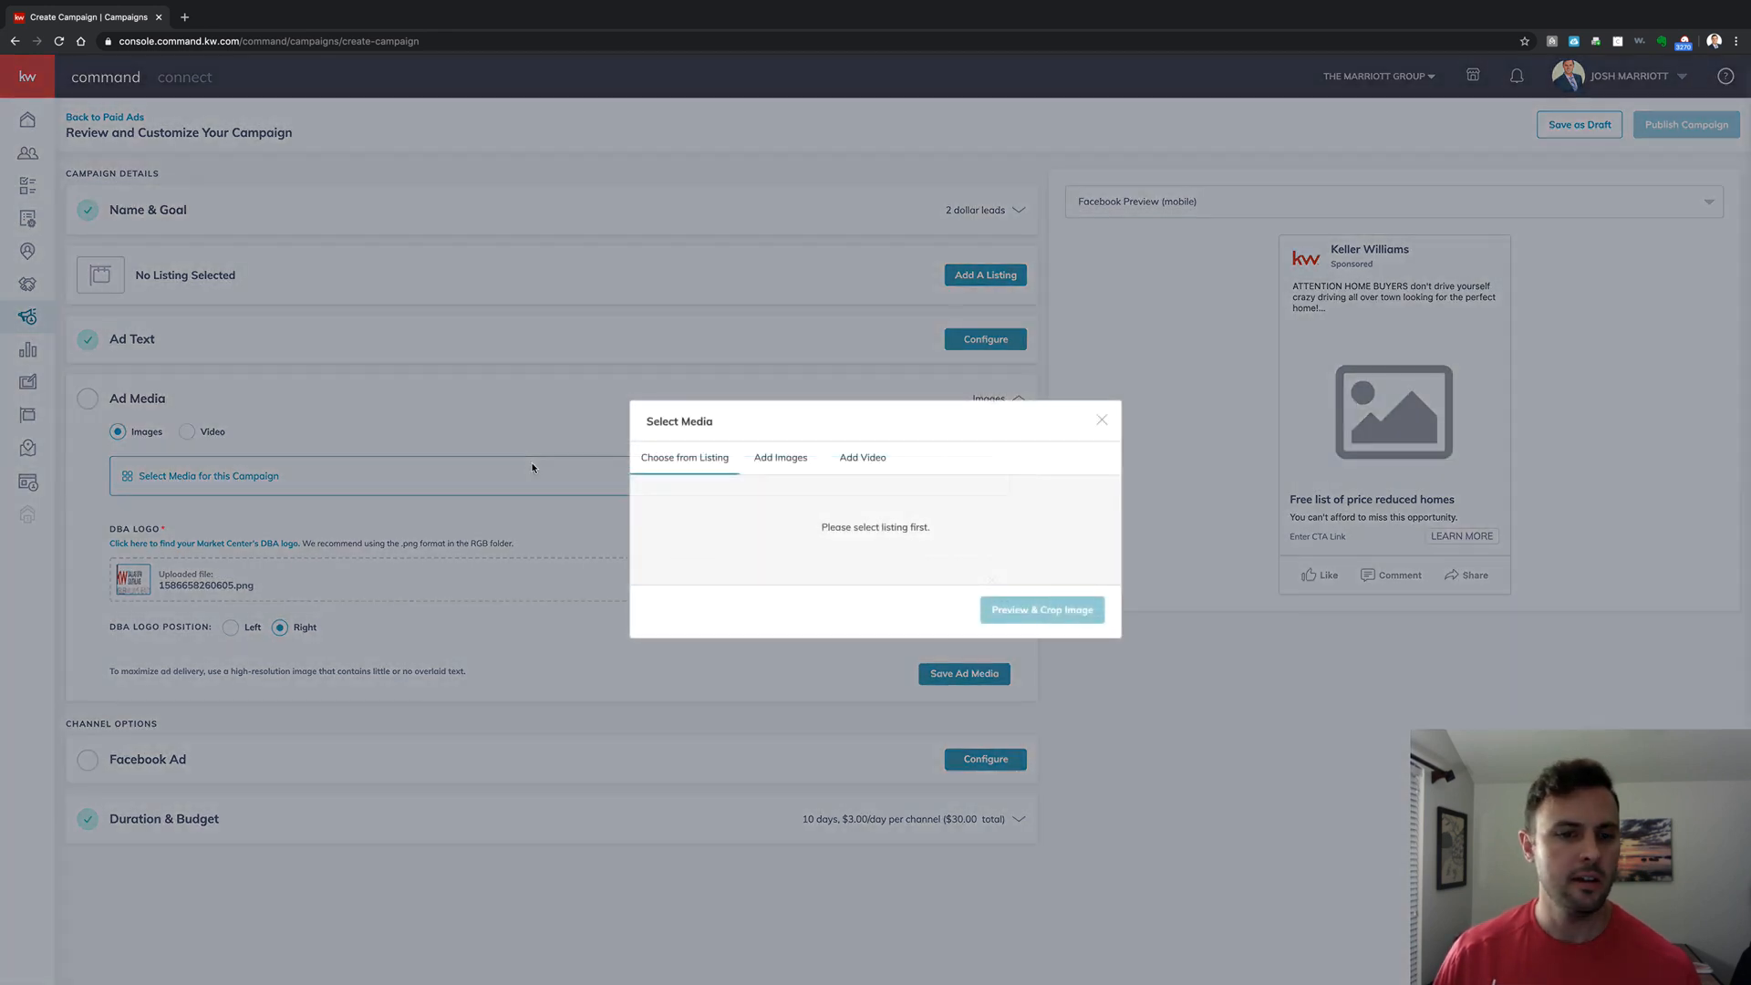
{"action": "left_click", "coordinate": [780, 459]}
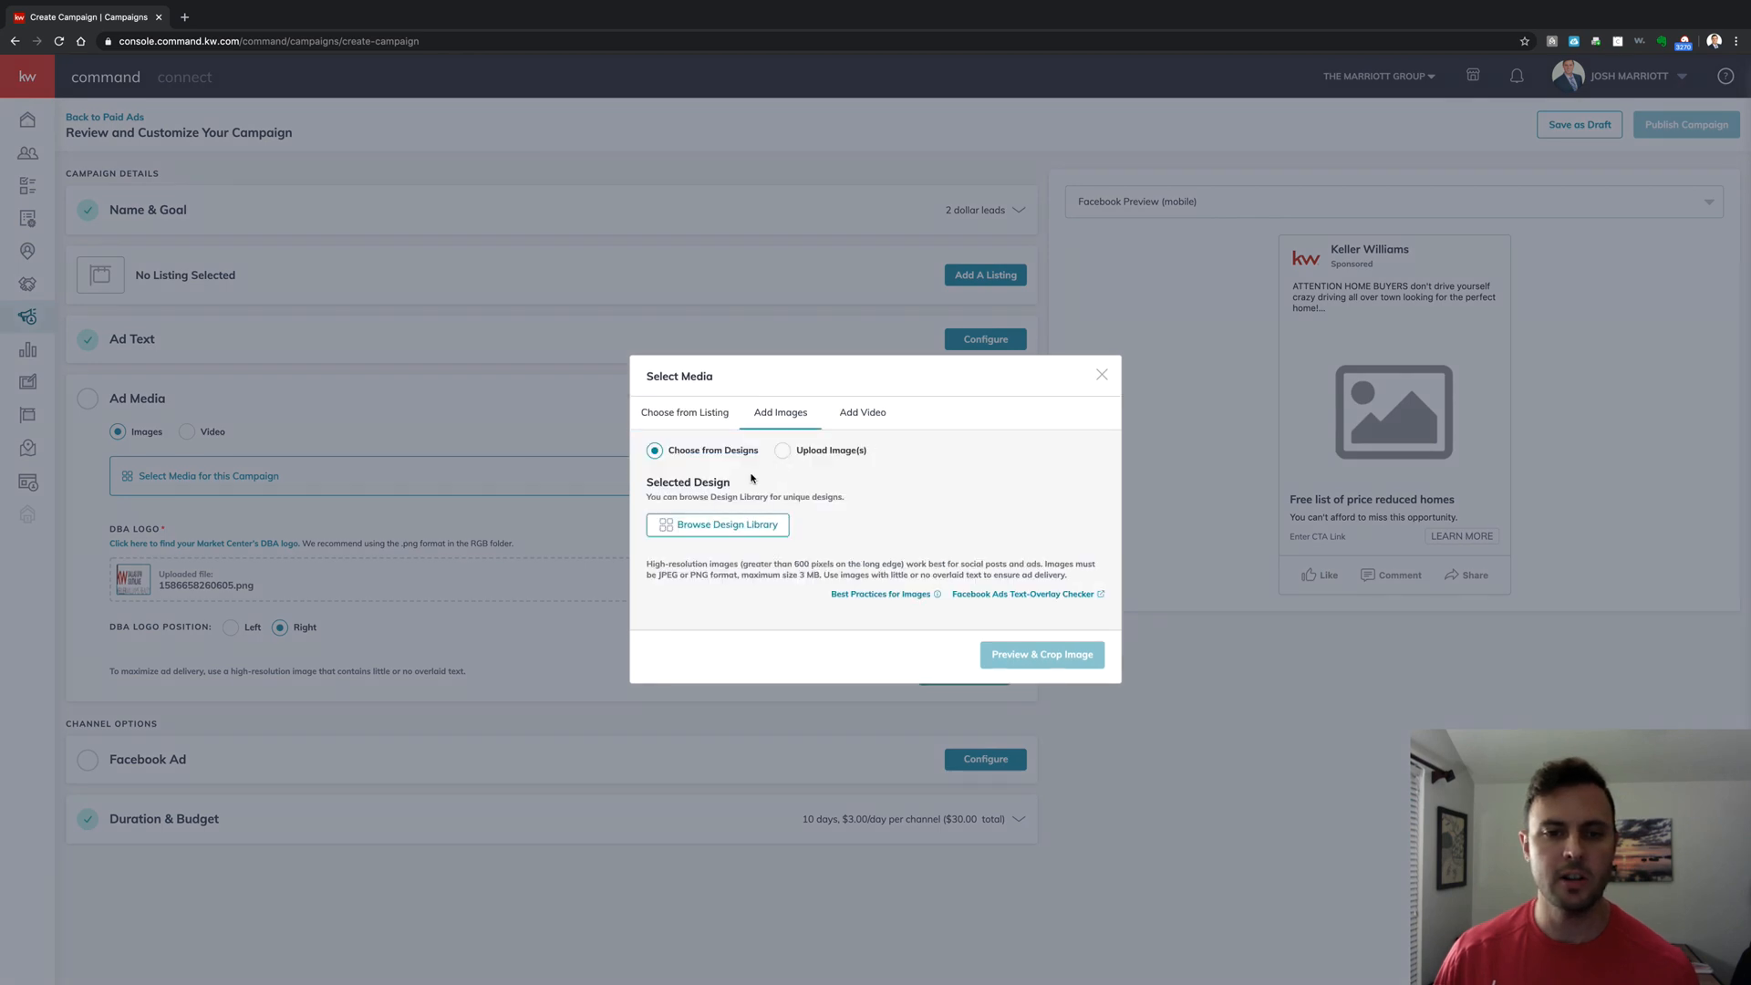
{"action": "left_click", "coordinate": [783, 451]}
{"action": "left_click", "coordinate": [794, 507]}
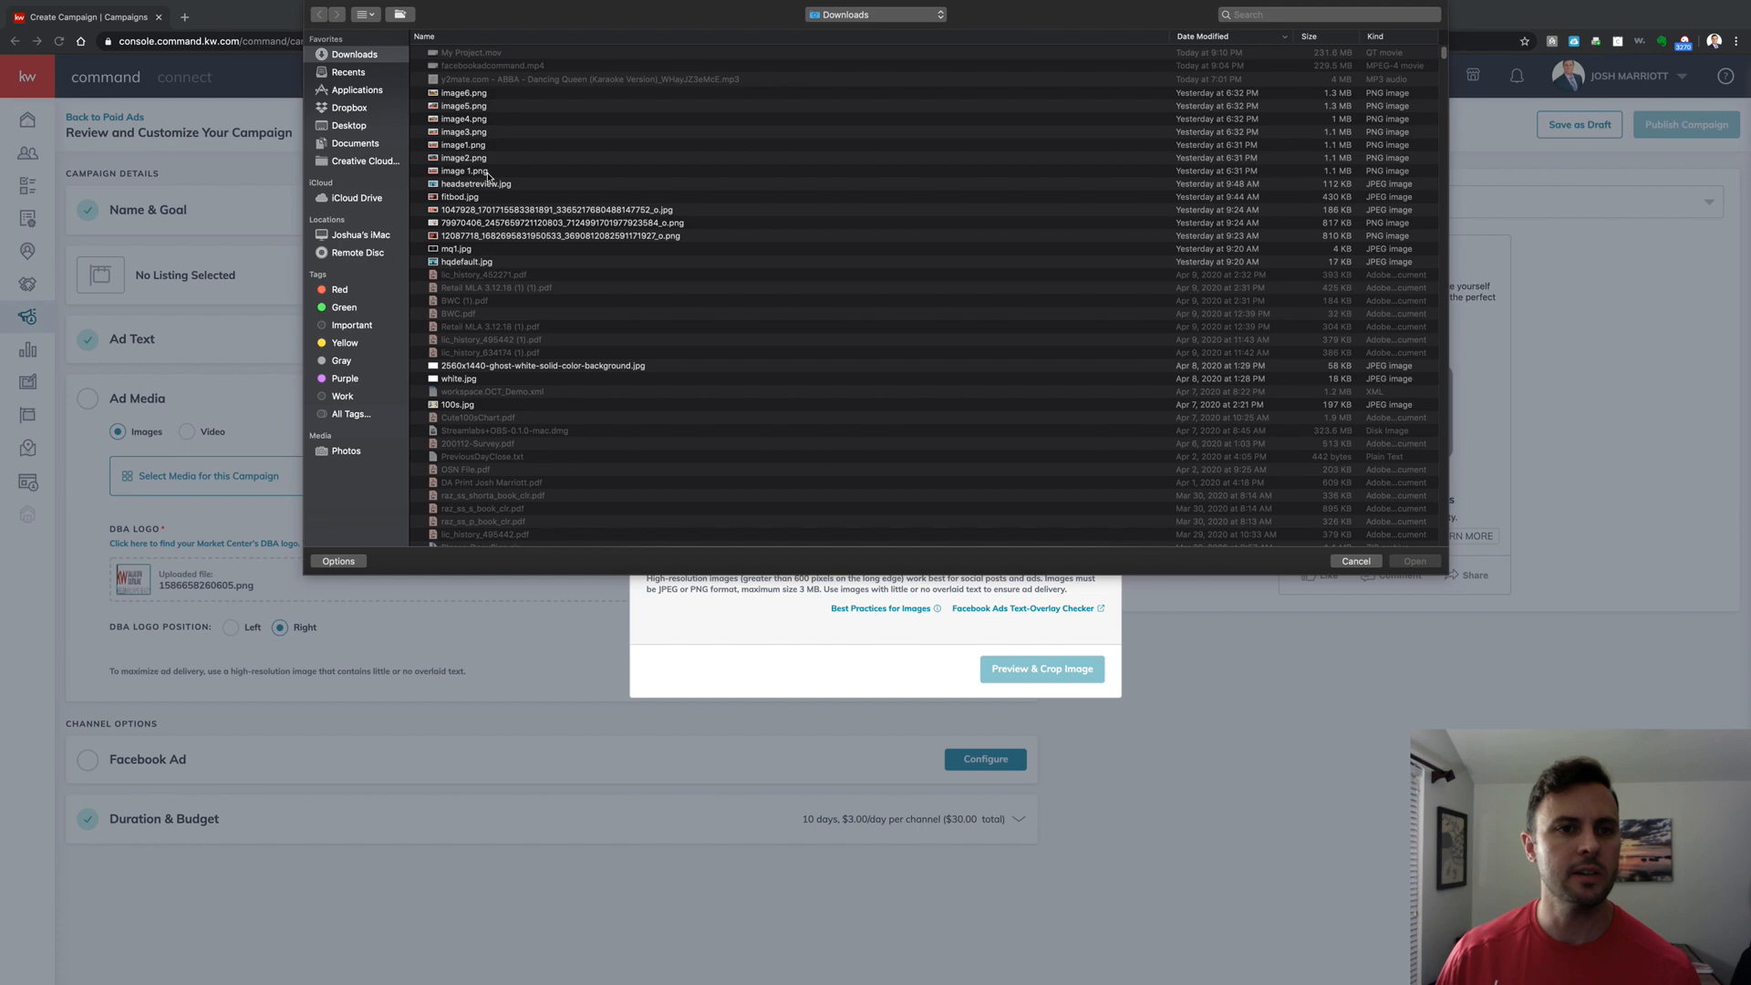
{"action": "double_click", "coordinate": [486, 146]}
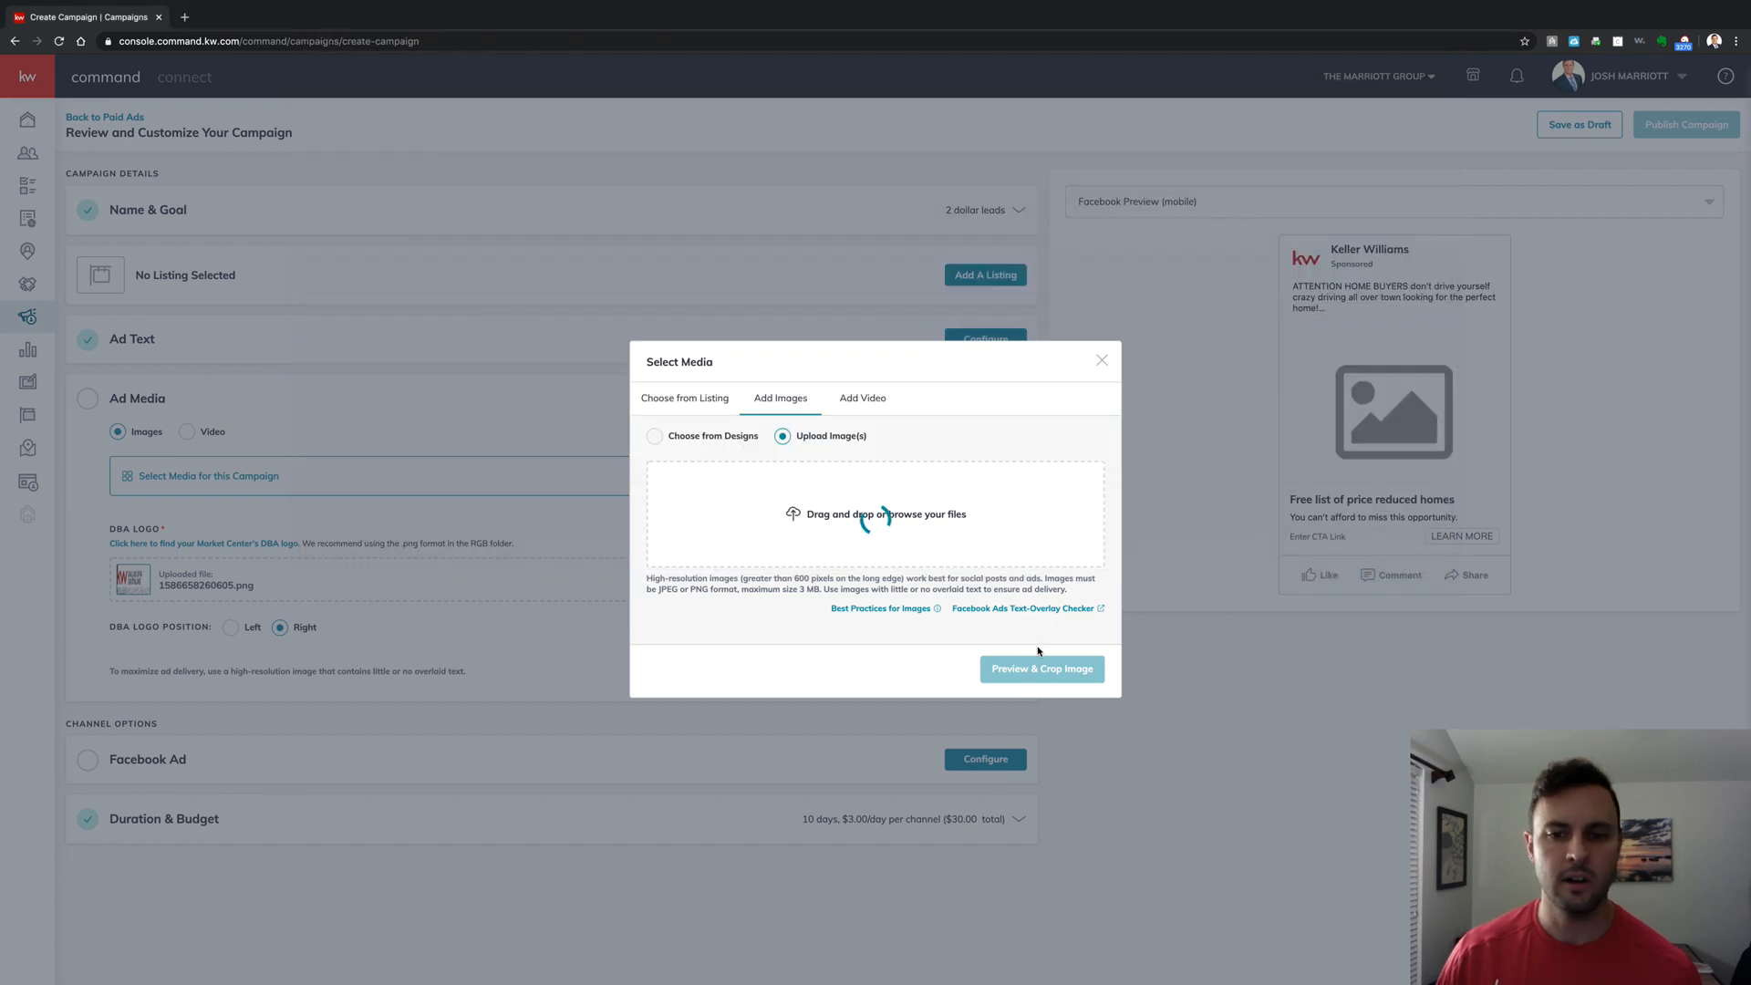
{"action": "left_click", "coordinate": [1047, 741]}
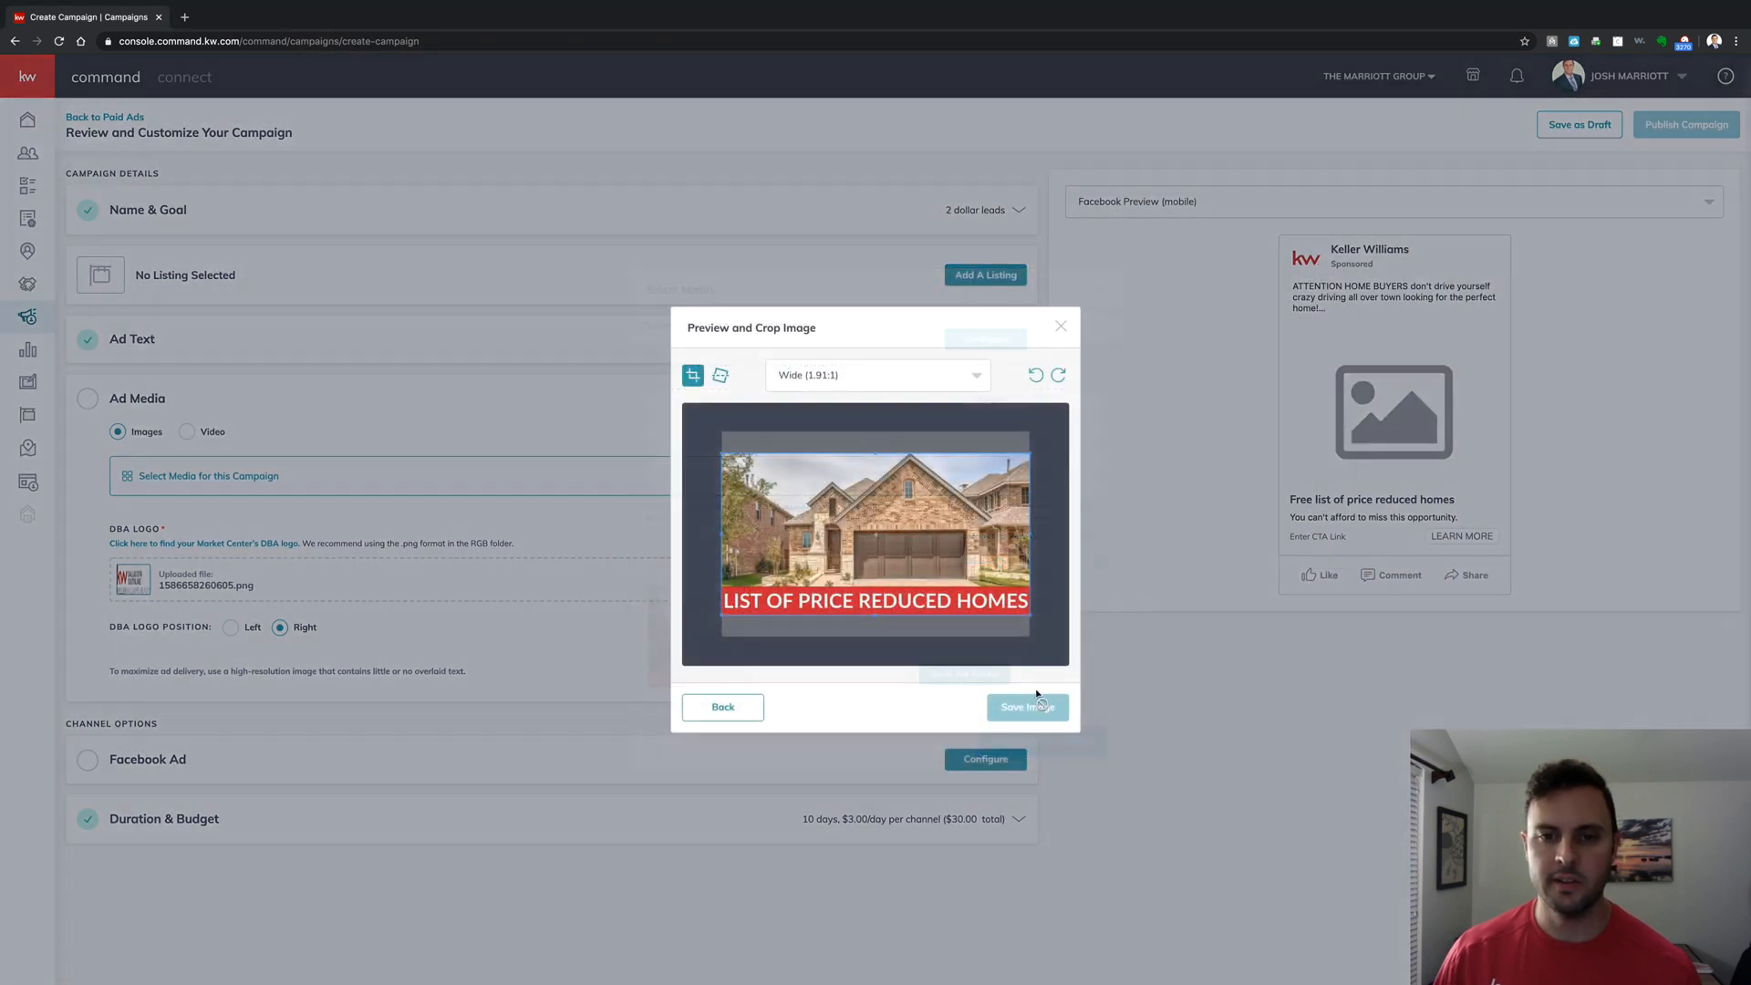
{"action": "left_click", "coordinate": [1025, 709]}
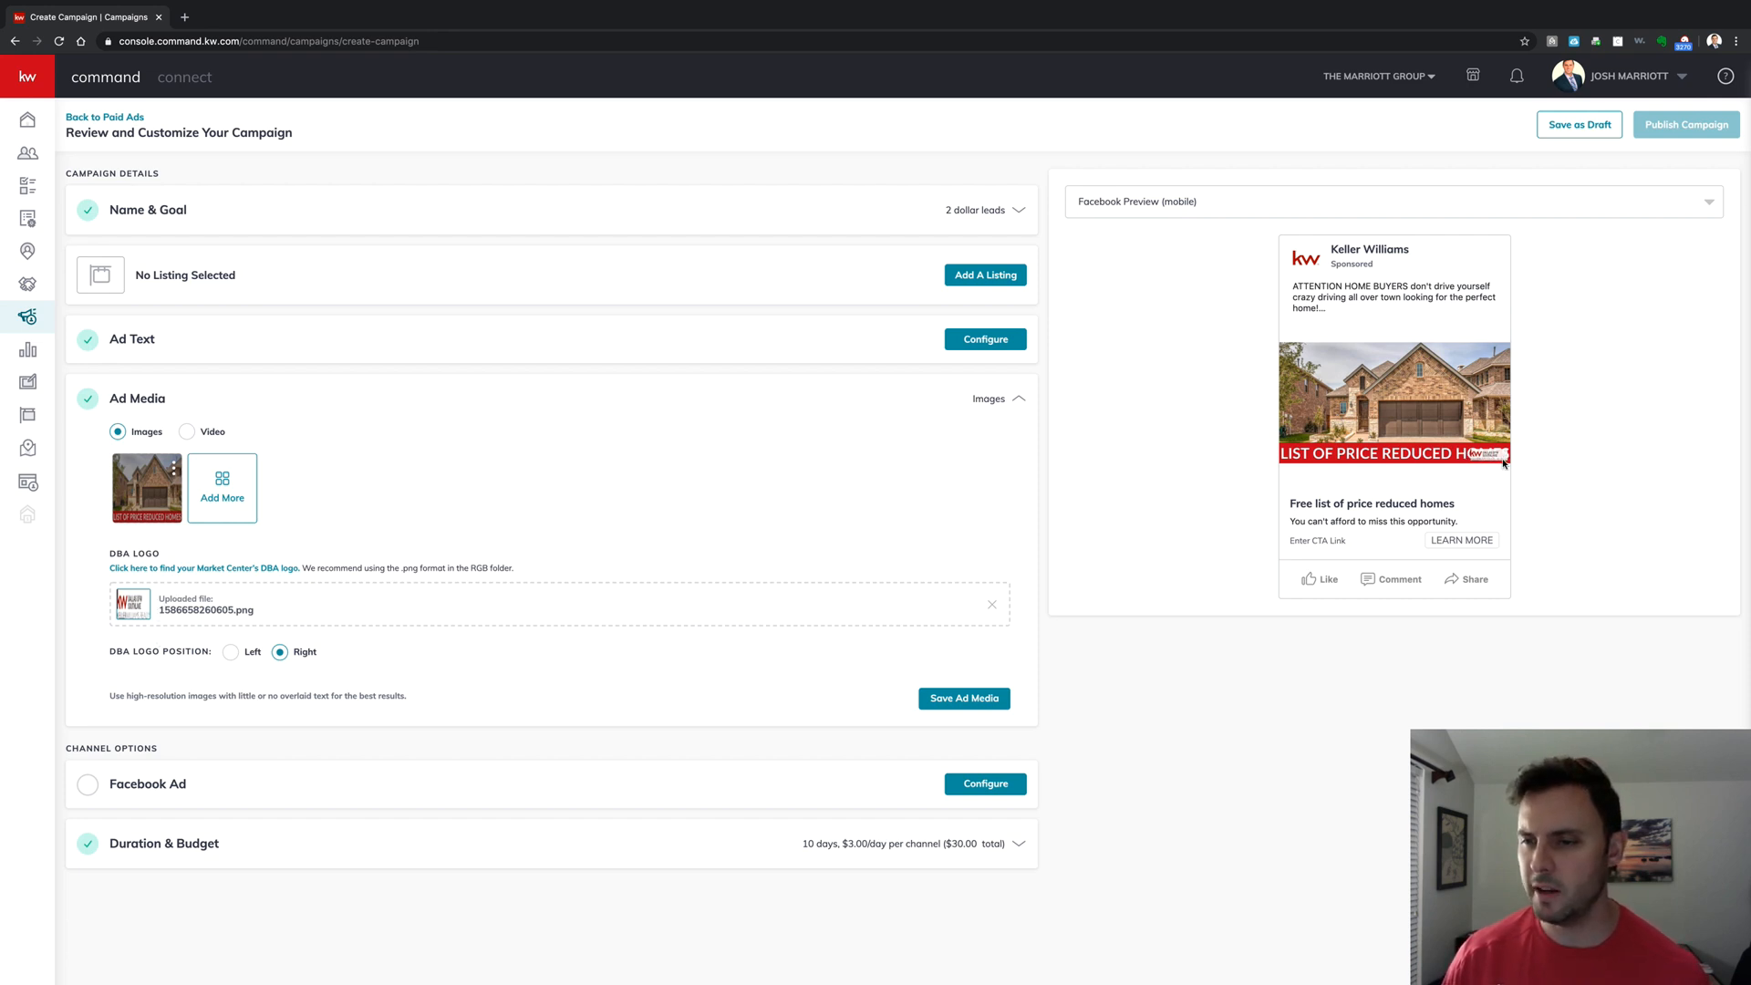
Remove the uploaded DBA logo from the ad media and save the ad media
{"action": "left_click", "coordinate": [992, 605]}
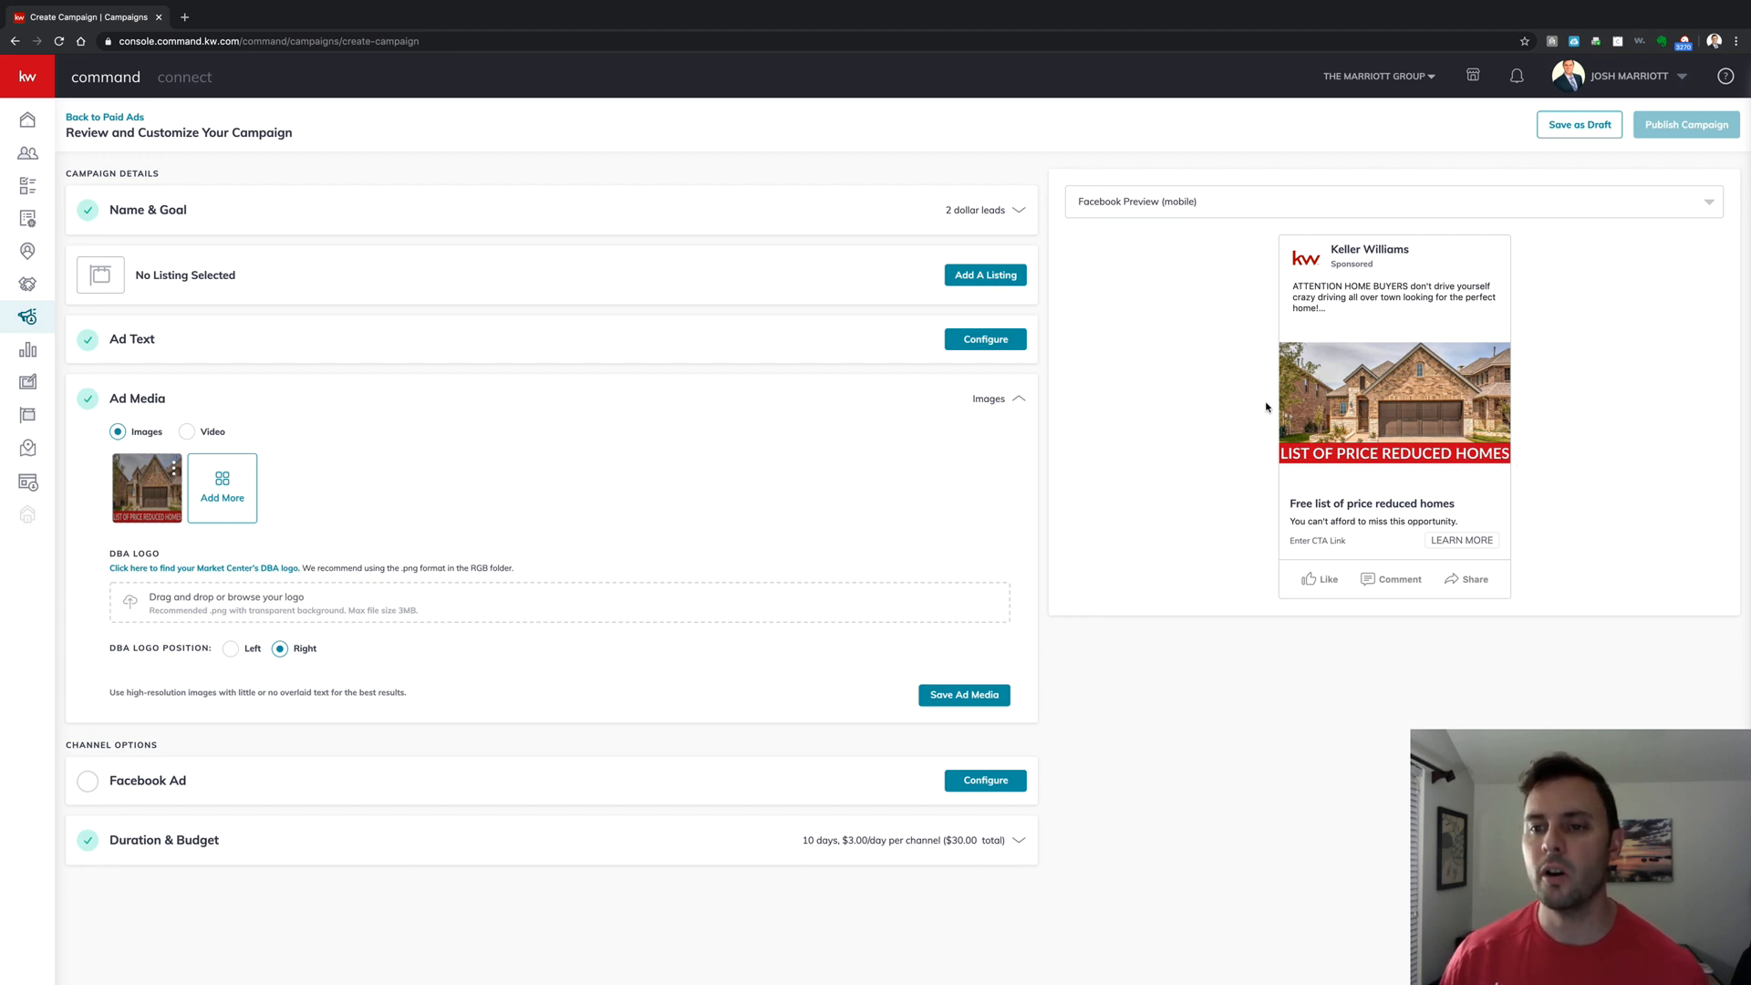
{"action": "left_click", "coordinate": [953, 696]}
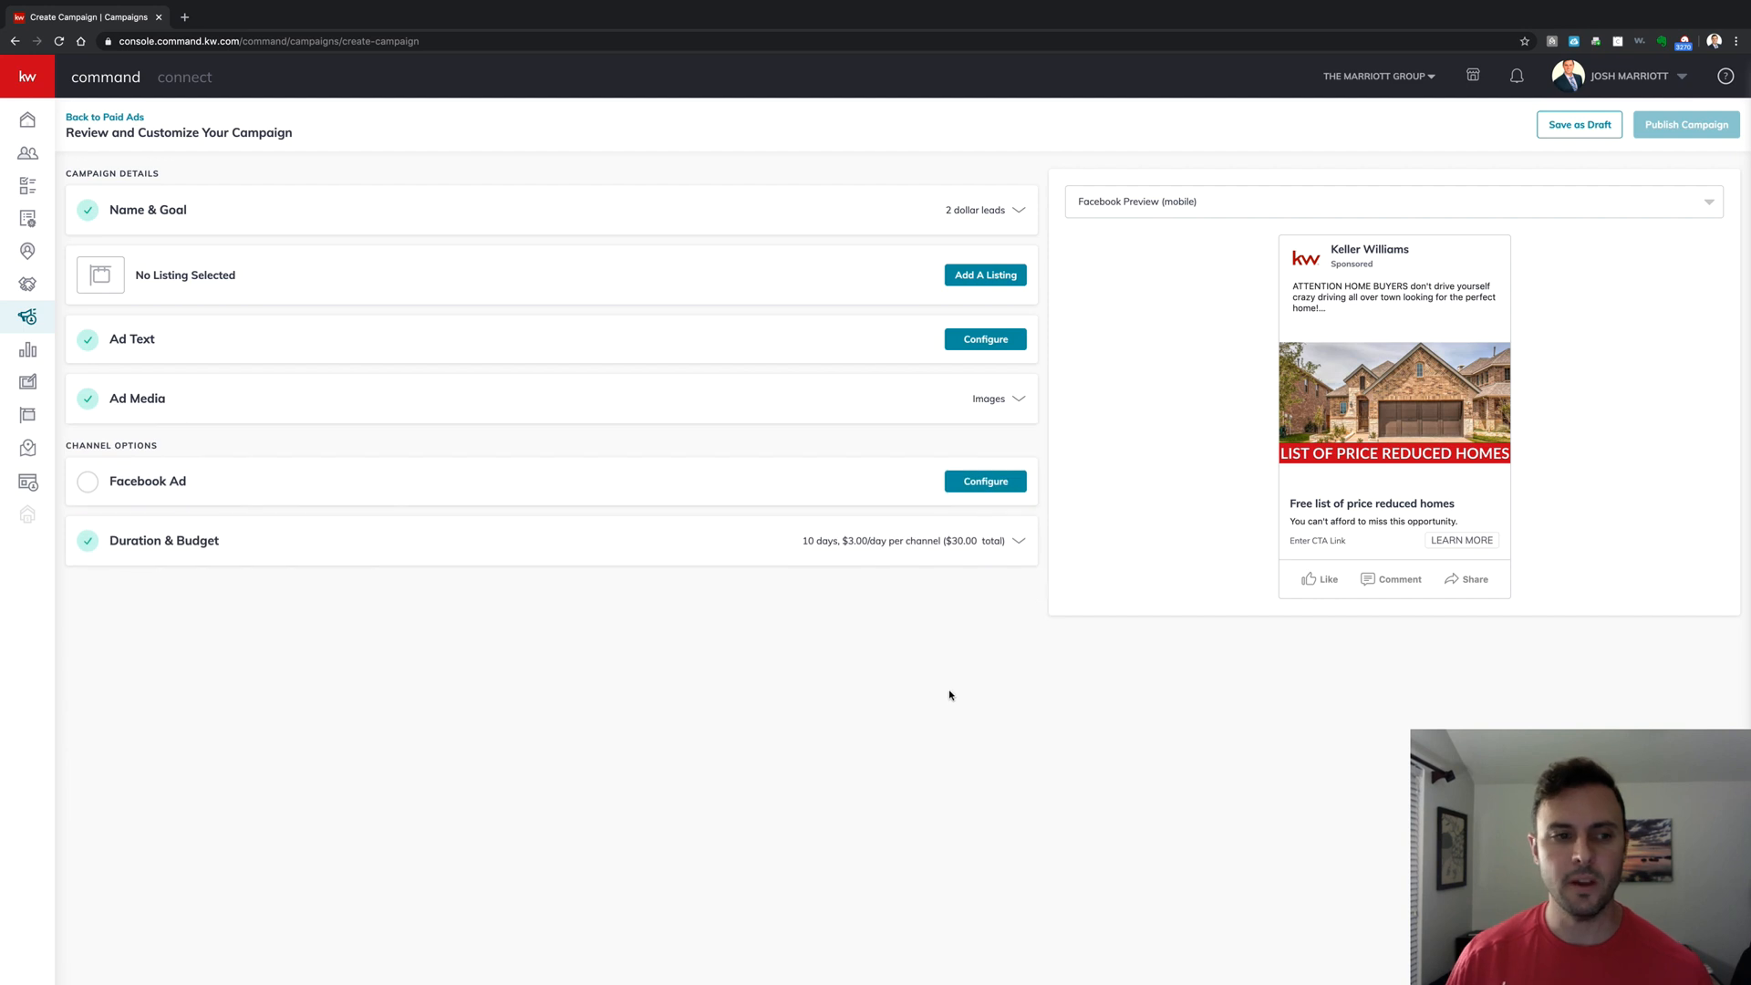
Configure the Facebook ad to run on the page The Marriott Group at Keller Williams Realty
{"action": "left_click", "coordinate": [941, 481]}
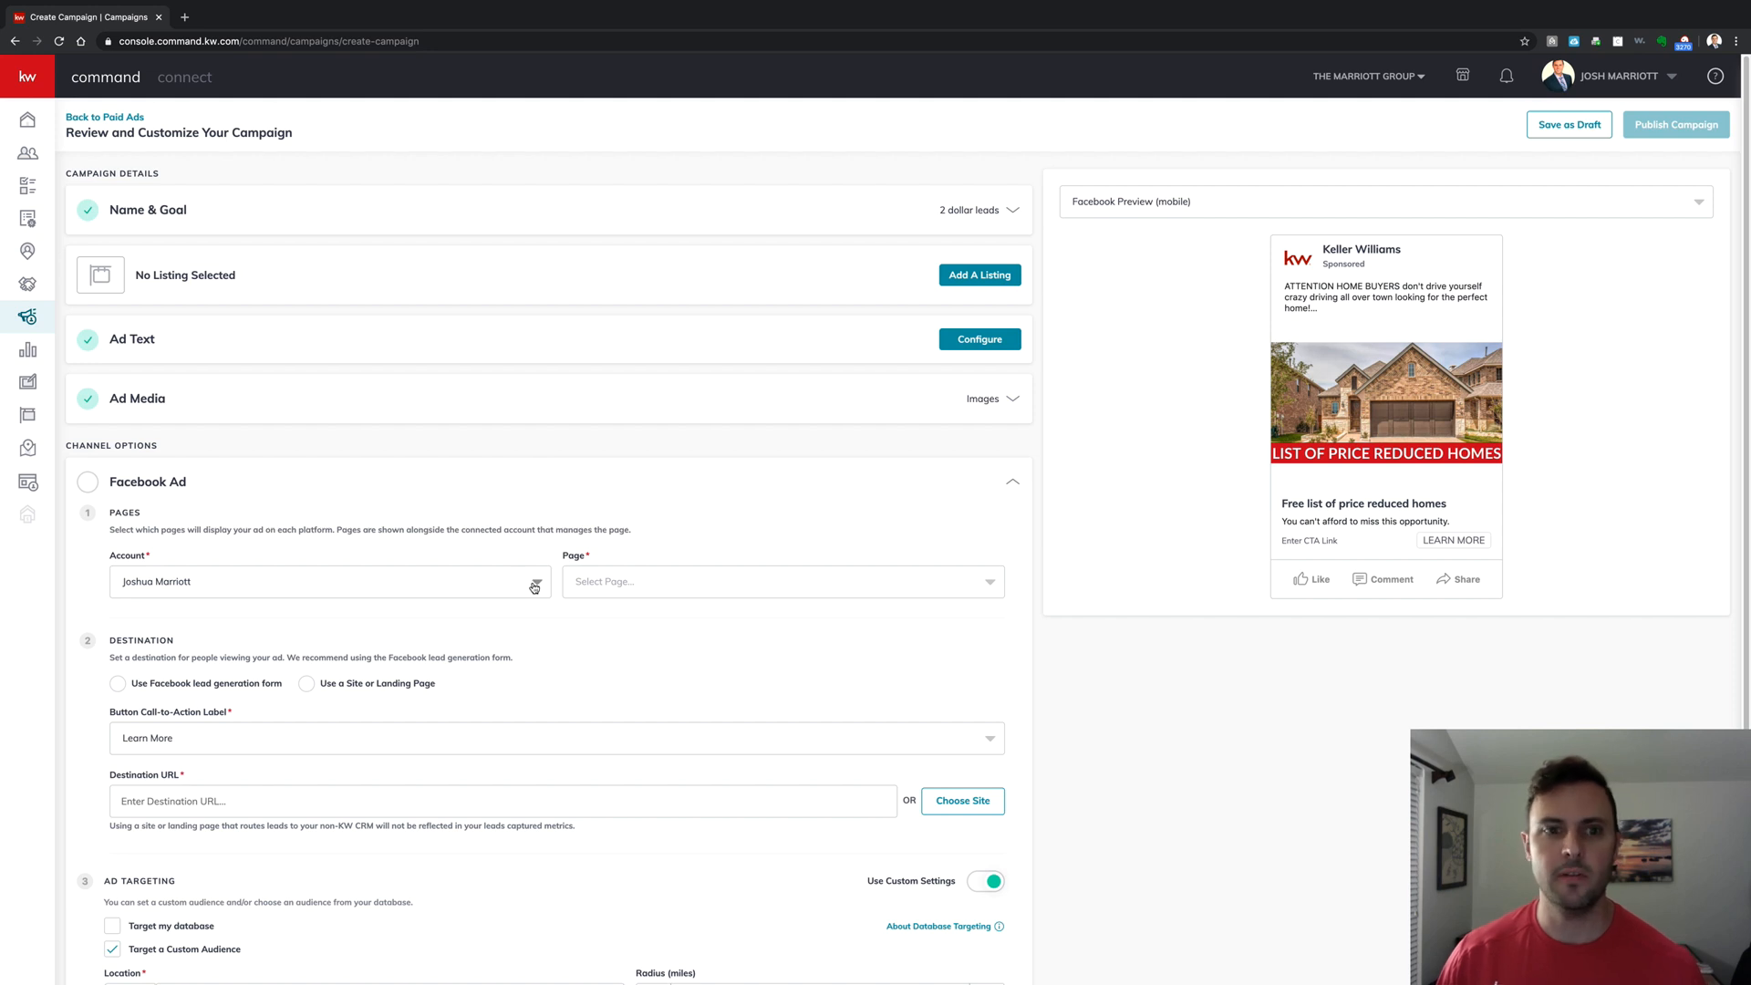
{"action": "left_click", "coordinate": [710, 583]}
{"action": "left_click", "coordinate": [660, 680]}
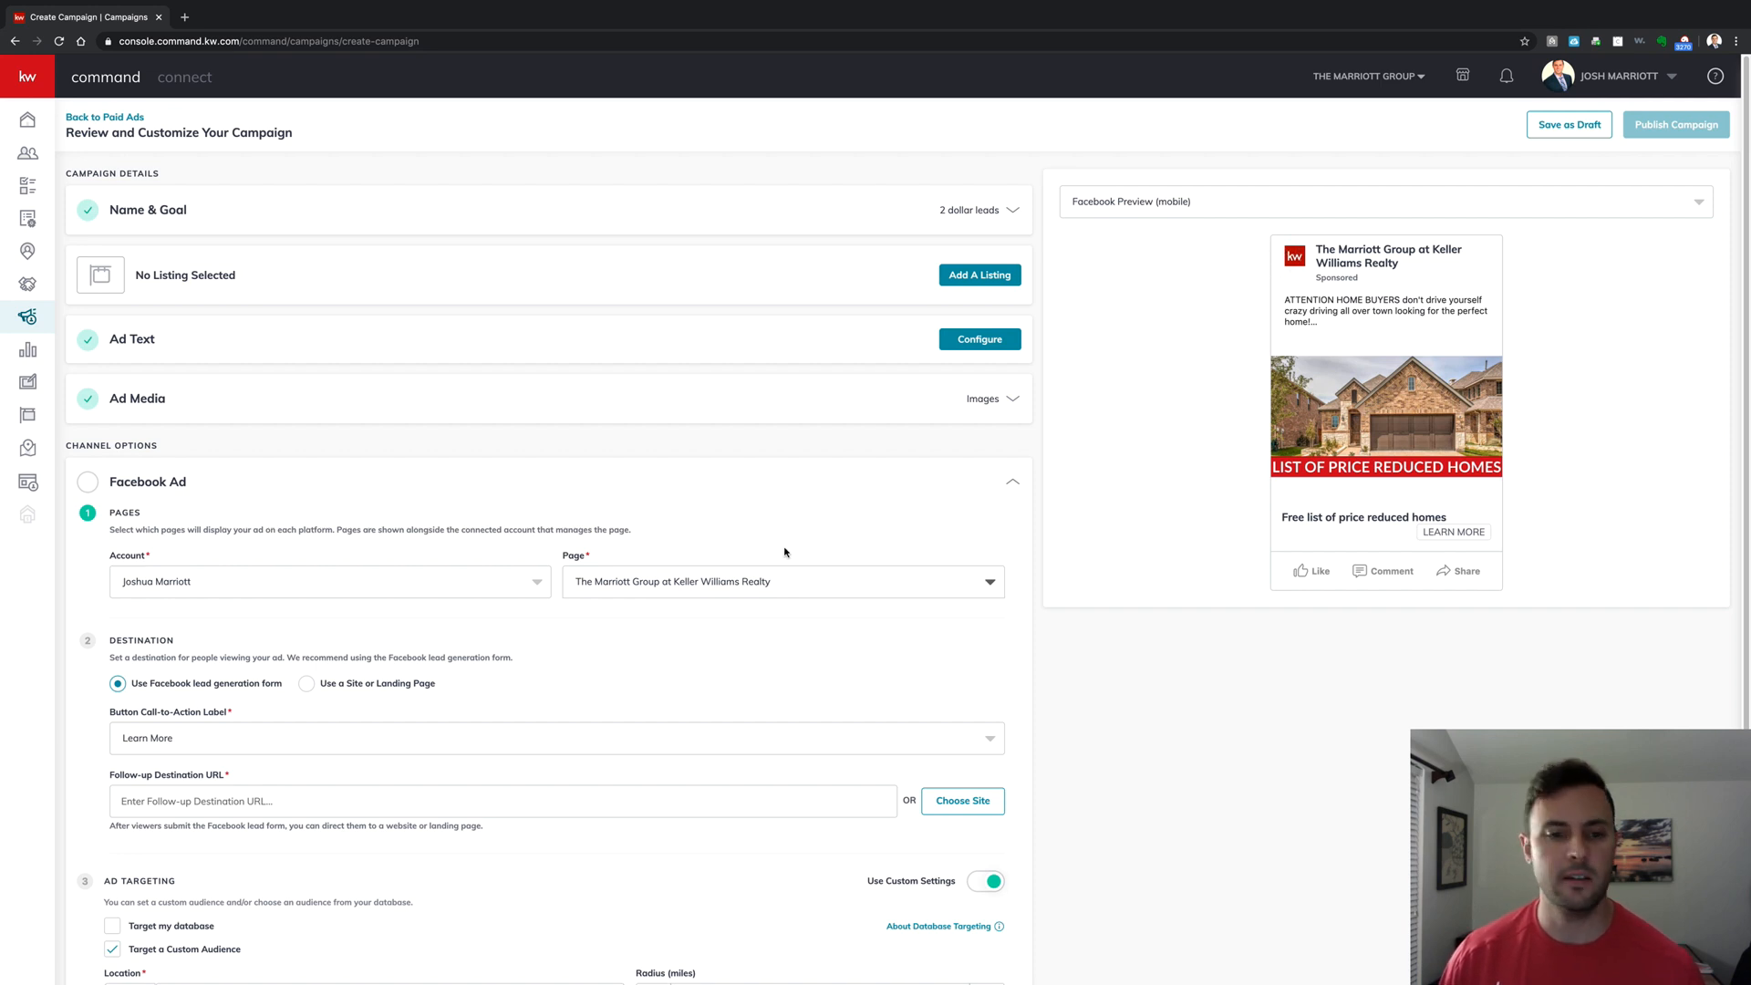
{"action": "scroll", "coordinate": [609, 633], "scroll_direction": "down", "scroll_amount": 3}
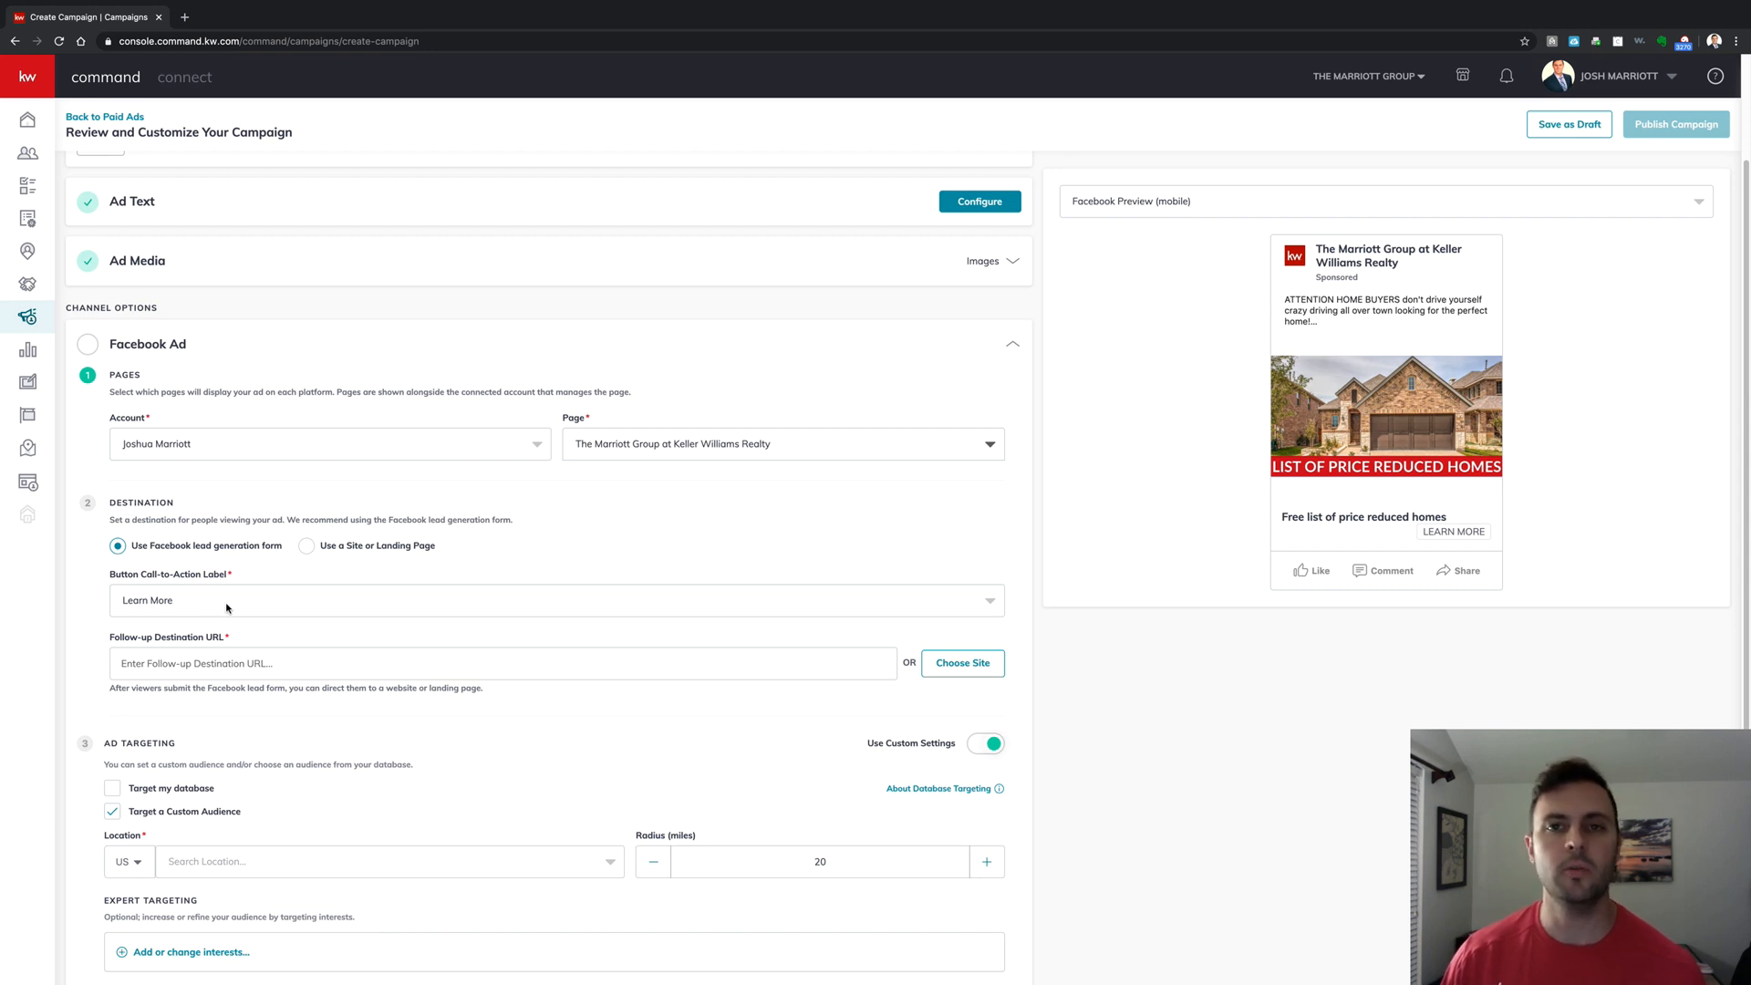
{"action": "scroll", "coordinate": [230, 608], "scroll_direction": "down", "scroll_amount": 1}
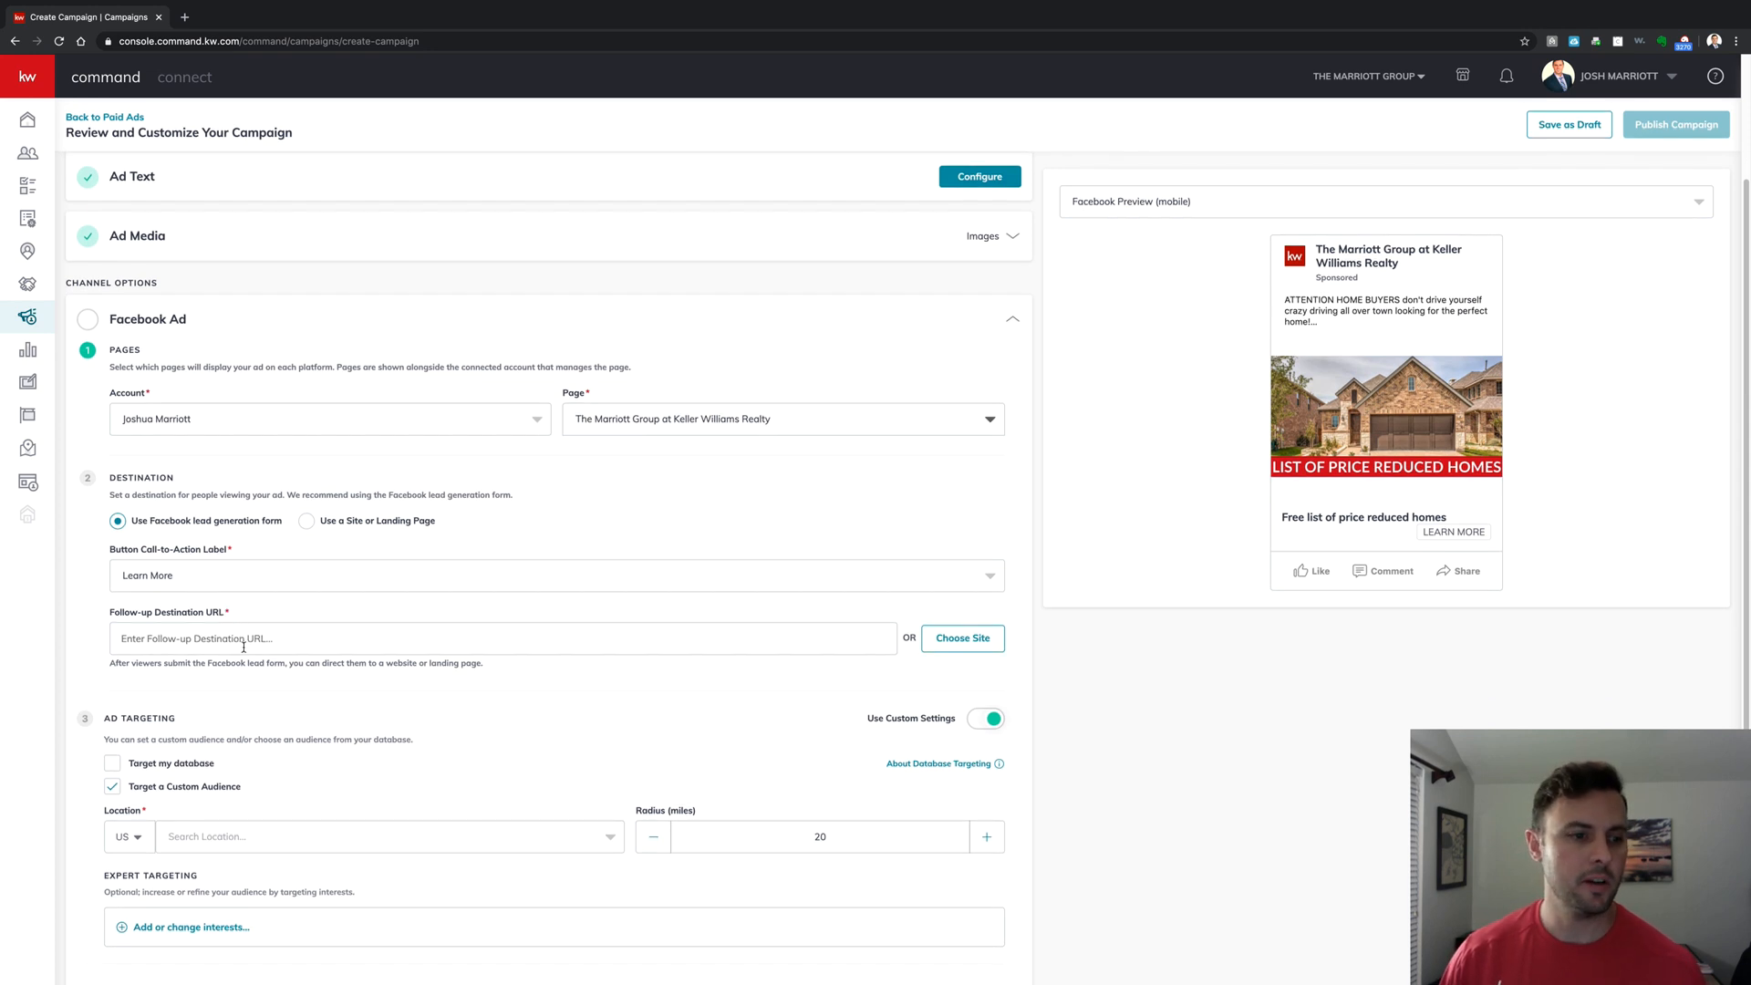
{"action": "left_click", "coordinate": [235, 643]}
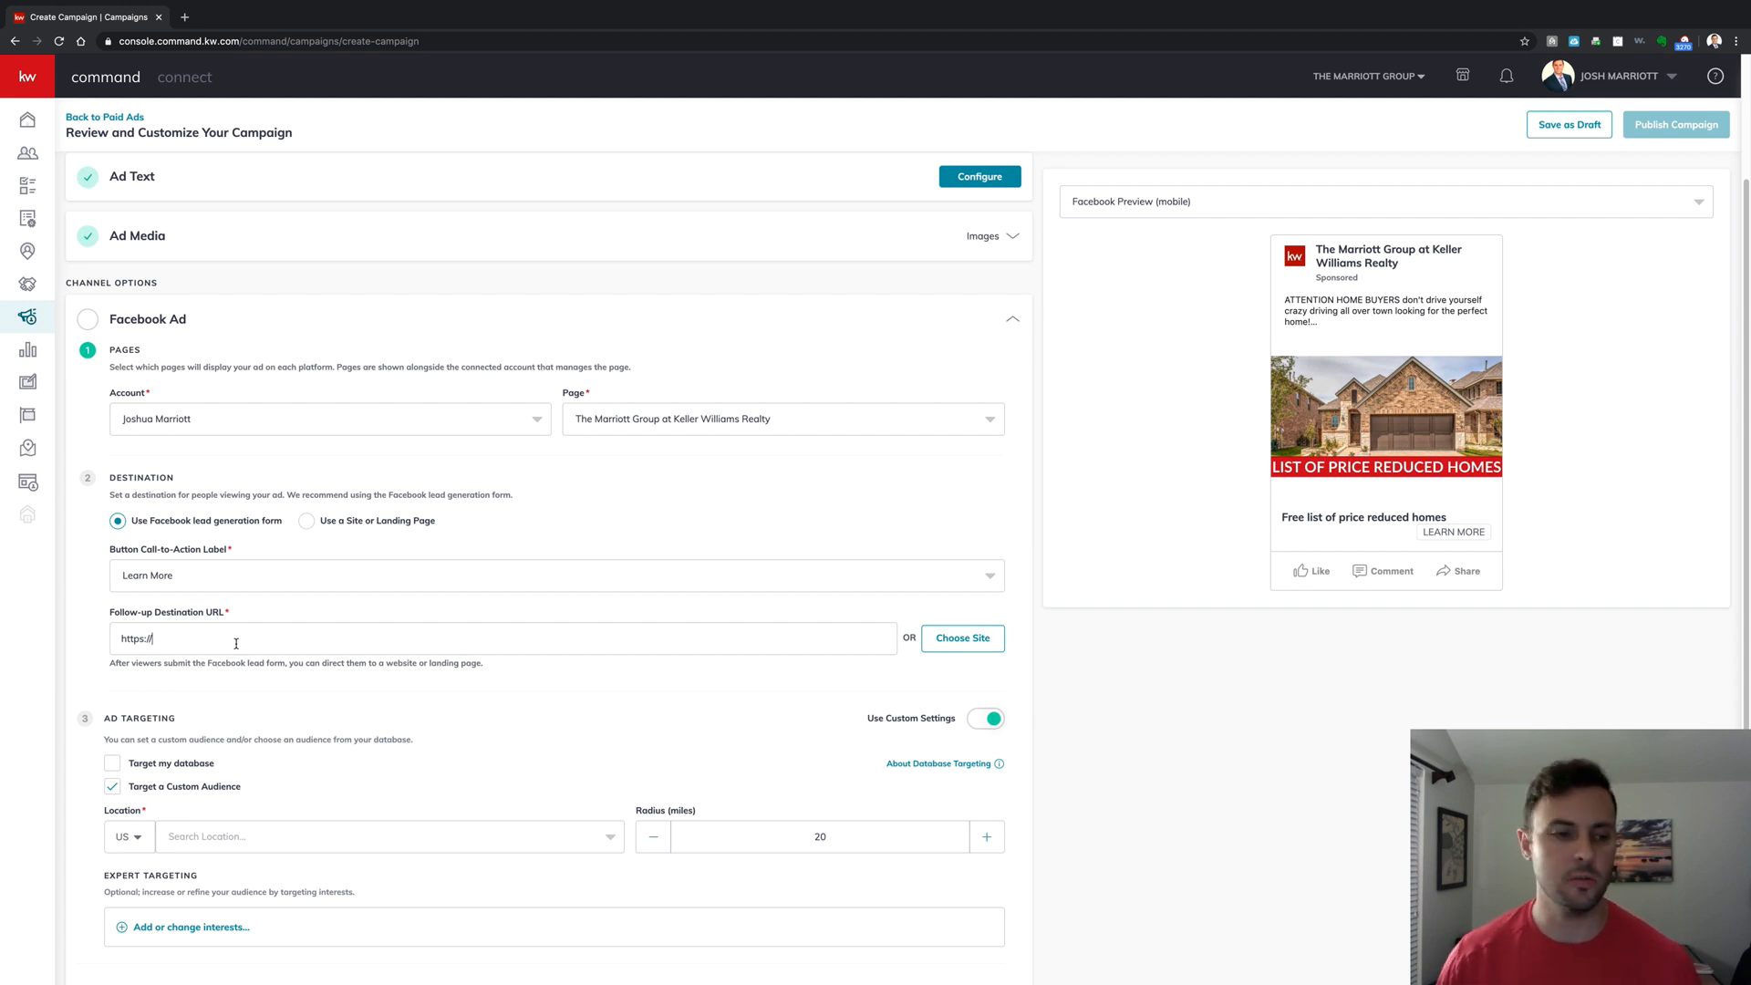
{"action": "type", "text": "ww"}
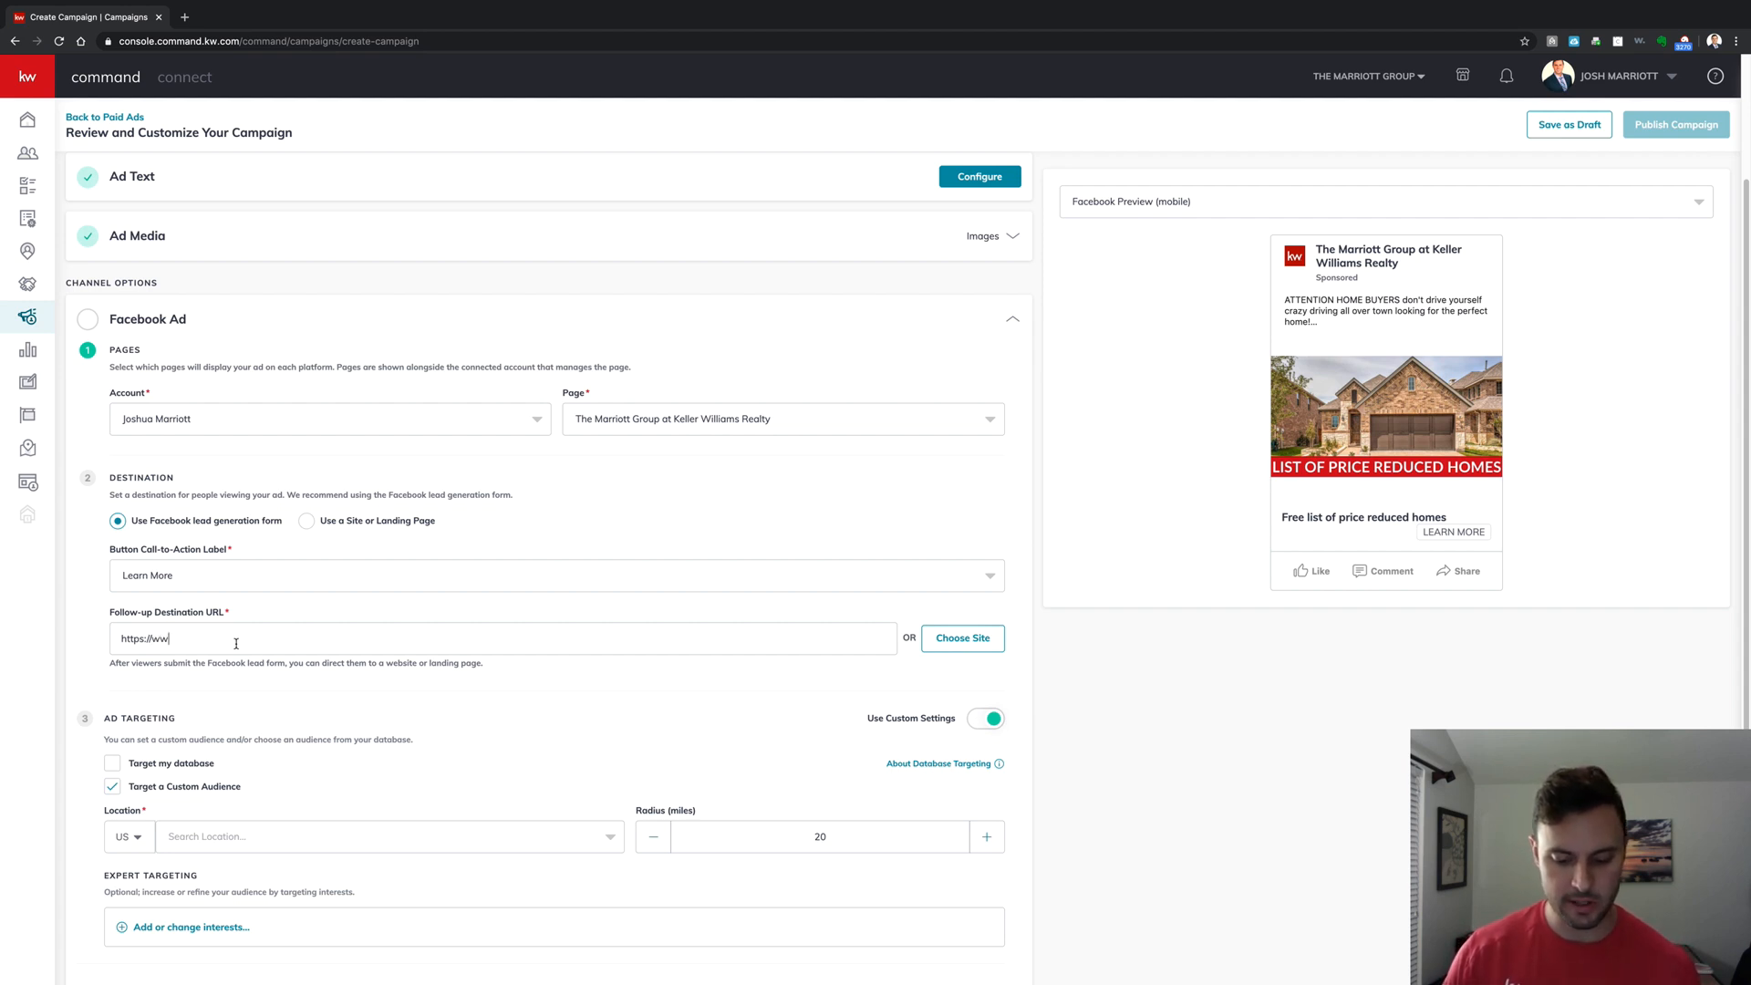
{"action": "type", "text": "w.kw.com"}
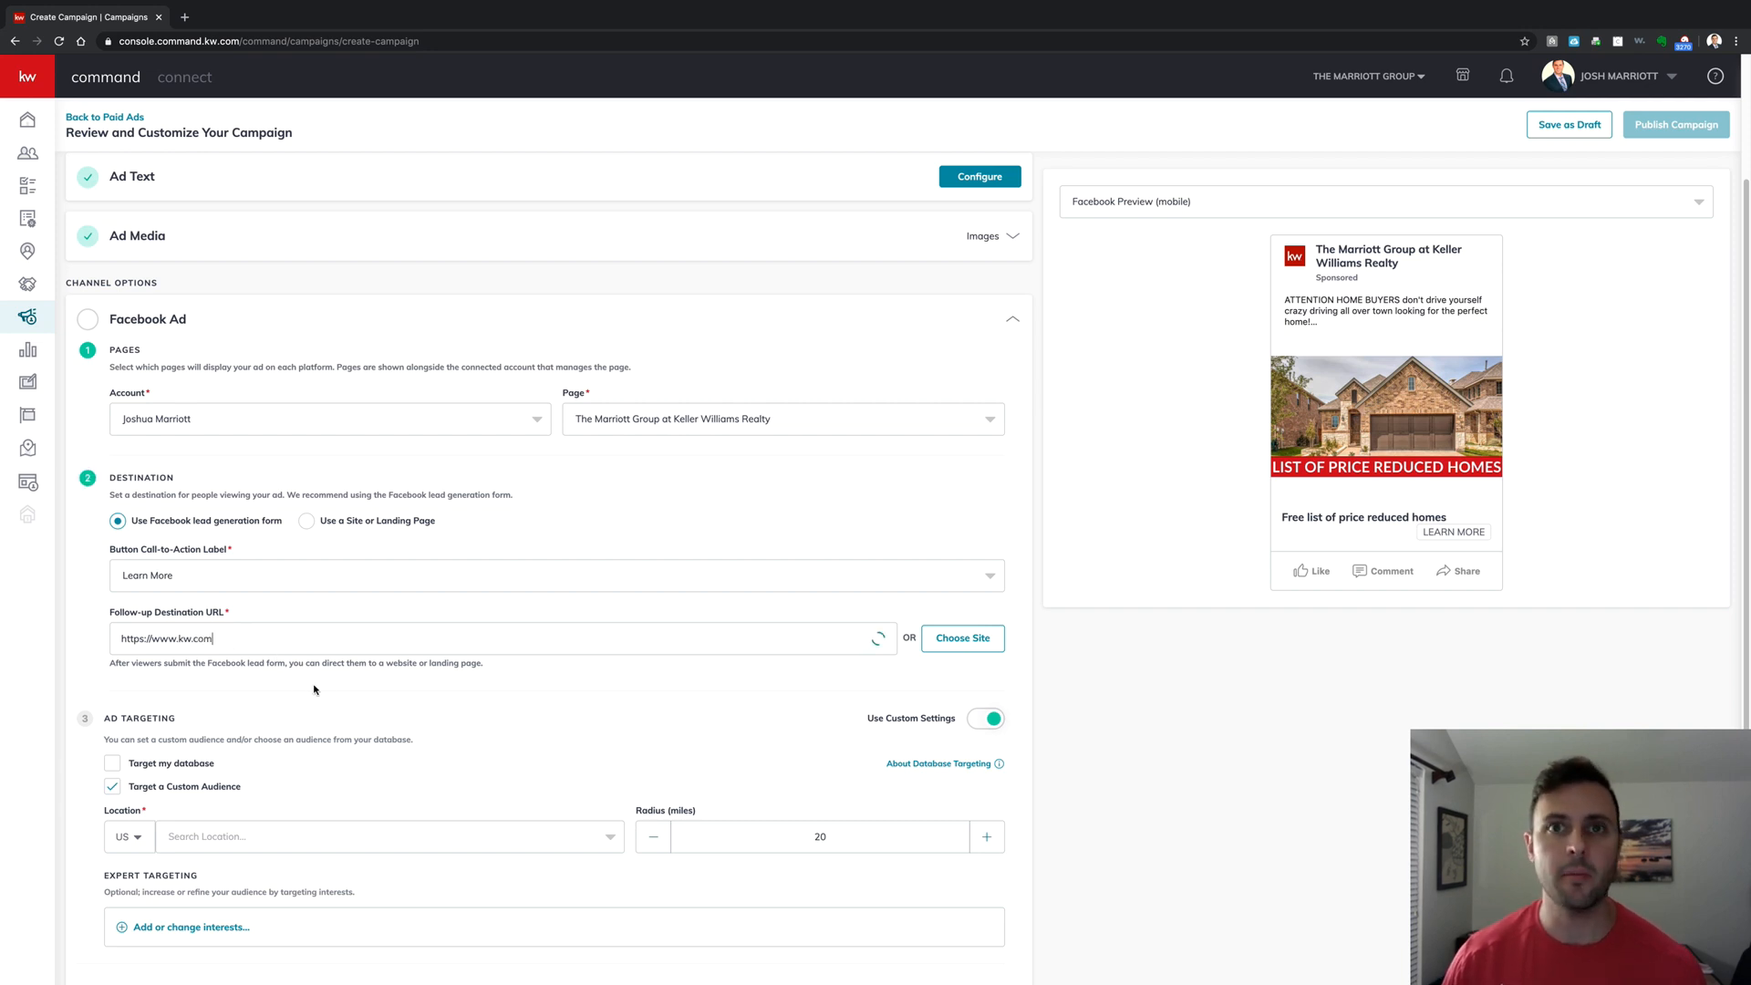
Set the custom audience location to Southlake, Texas in the ad targeting
{"action": "scroll", "coordinate": [319, 685], "scroll_direction": "down", "scroll_amount": 1}
{"action": "scroll", "coordinate": [321, 685], "scroll_direction": "down", "scroll_amount": 3}
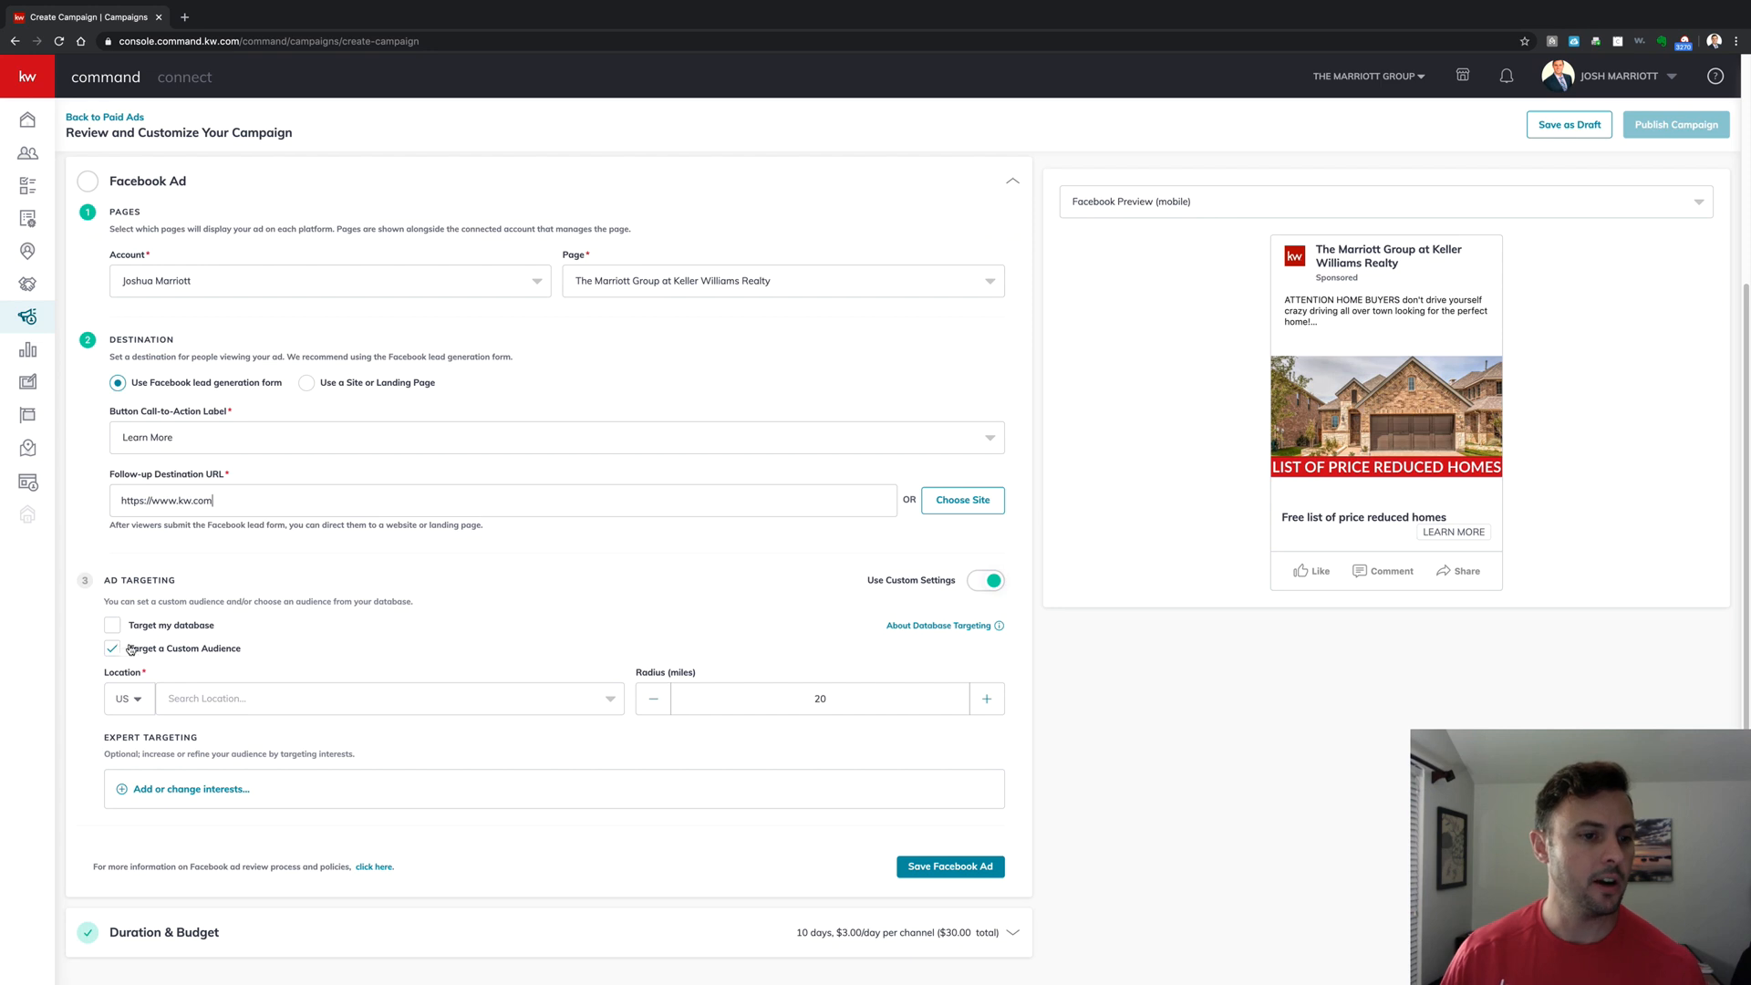
{"action": "left_click", "coordinate": [245, 707]}
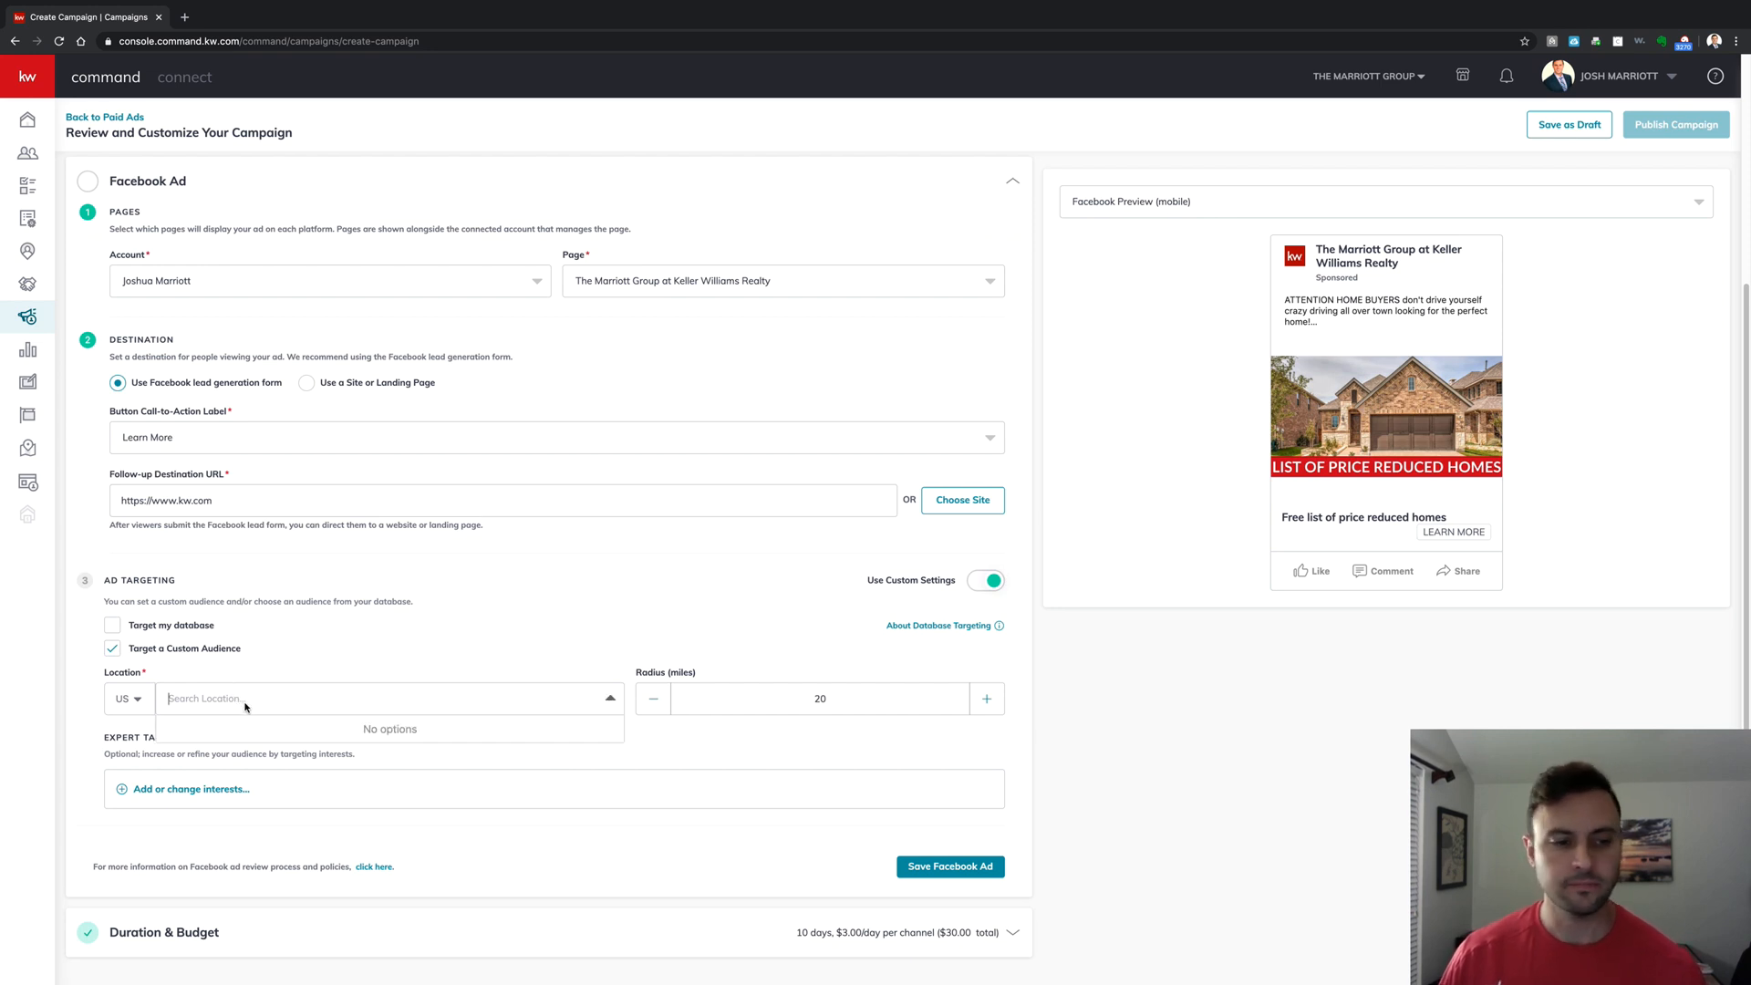
{"action": "type", "text": "southlake"}
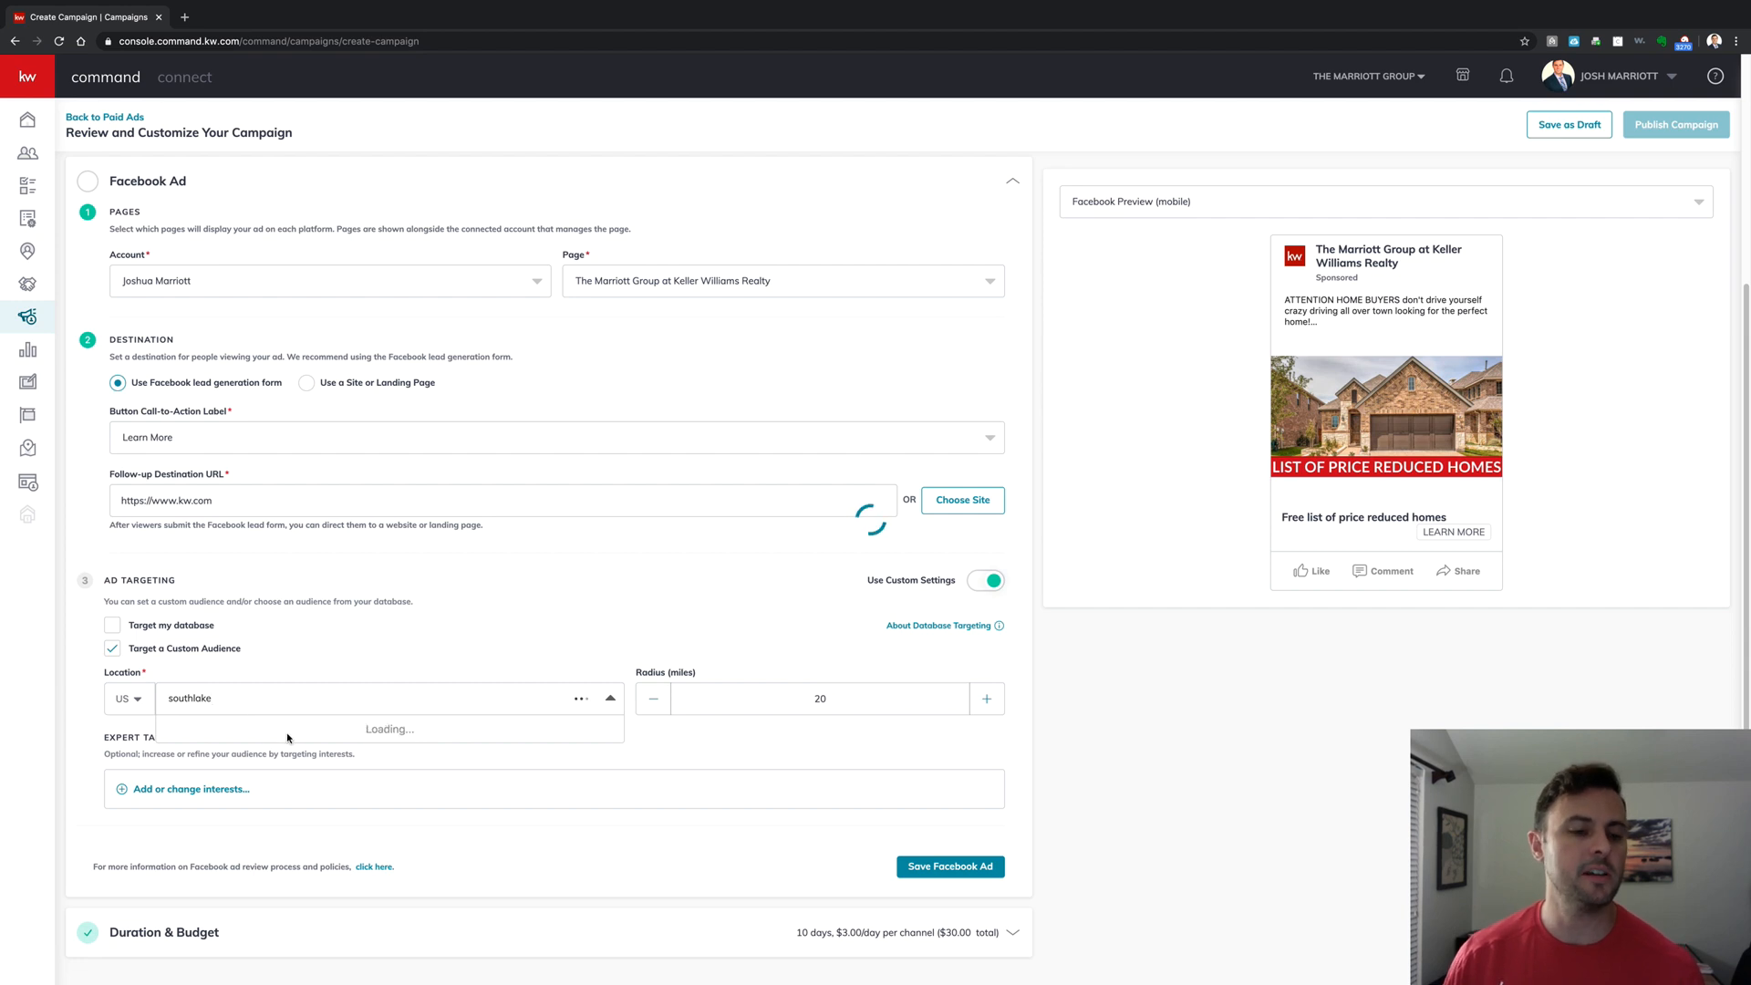
{"action": "left_click", "coordinate": [237, 735]}
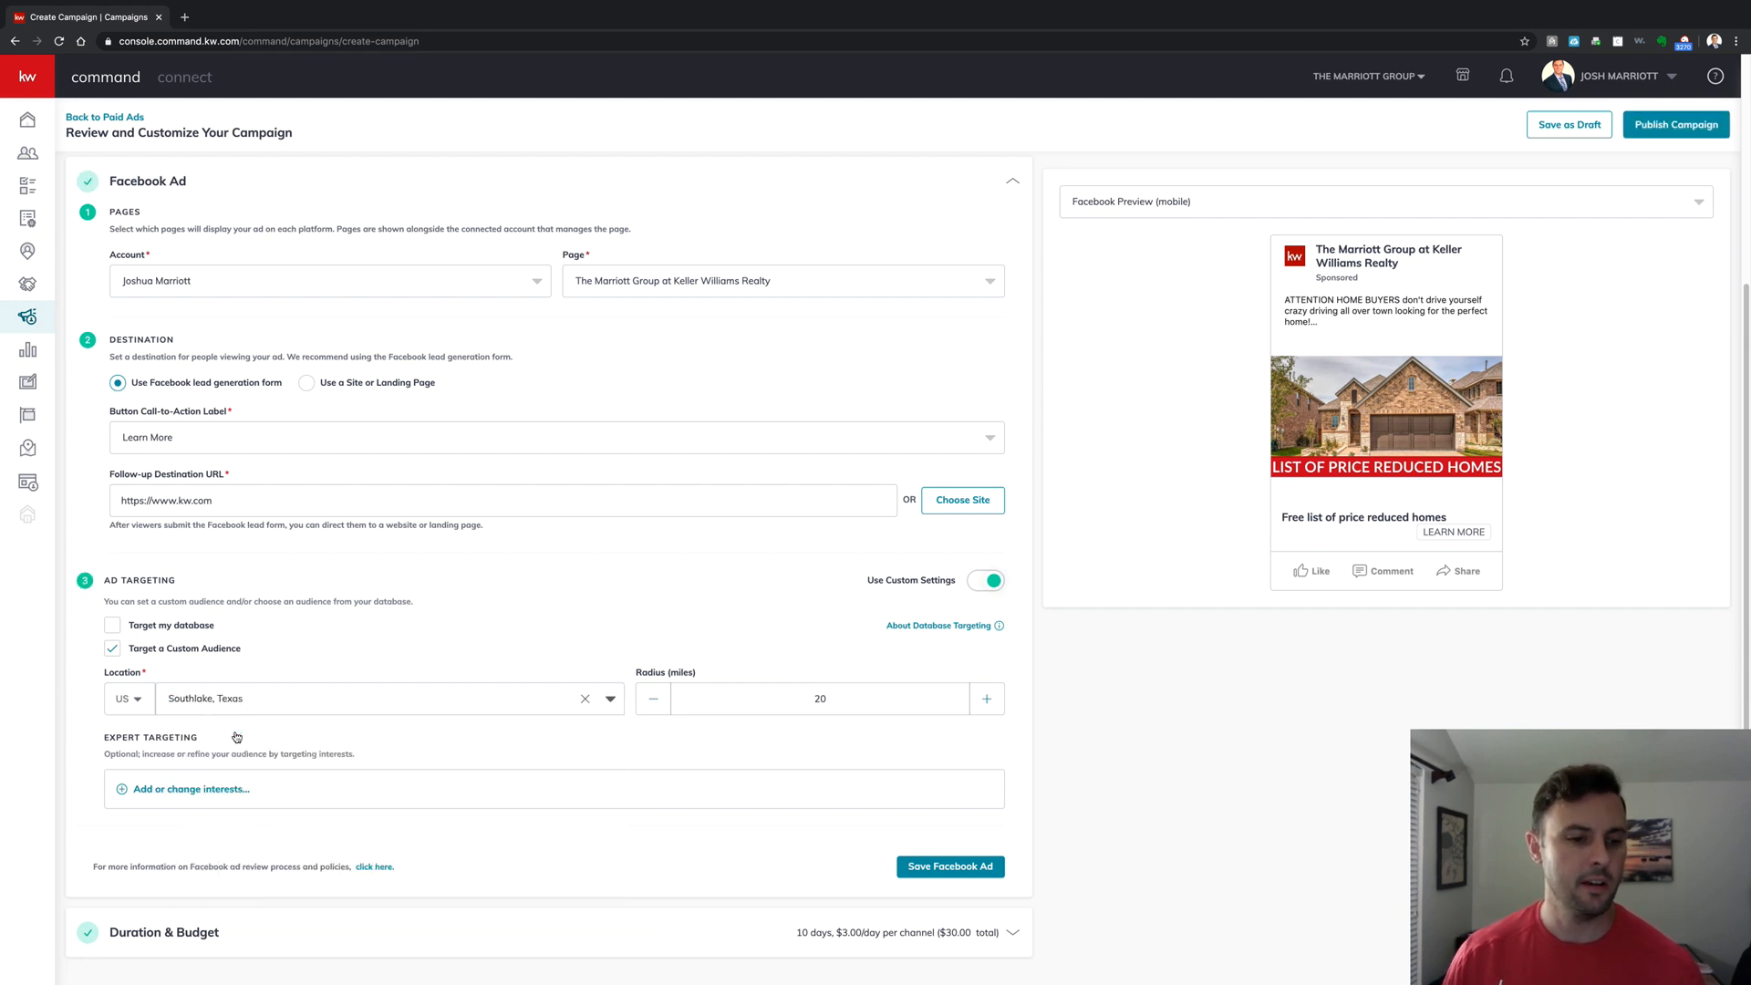
Reduce the targeting radius around the audience location to 15 miles
{"action": "left_click", "coordinate": [658, 701]}
{"action": "left_click", "coordinate": [658, 701]}
{"action": "left_click", "coordinate": [658, 701]}
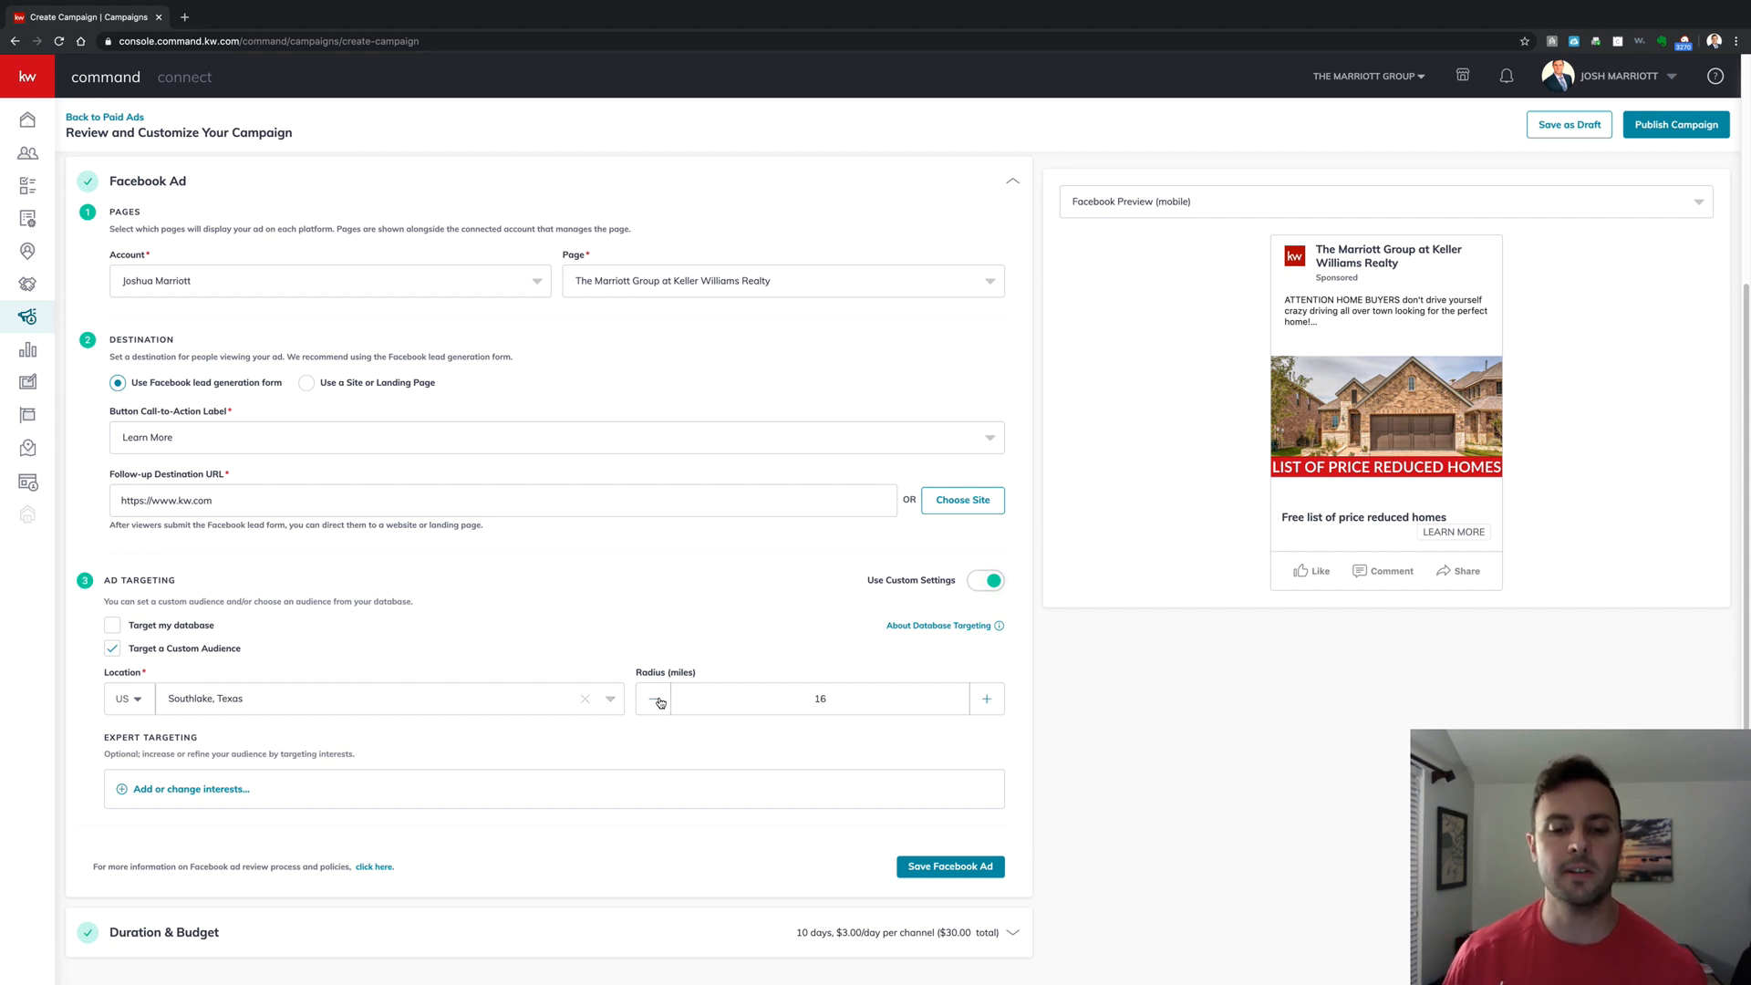
{"action": "left_click", "coordinate": [659, 701]}
{"action": "left_click", "coordinate": [659, 700]}
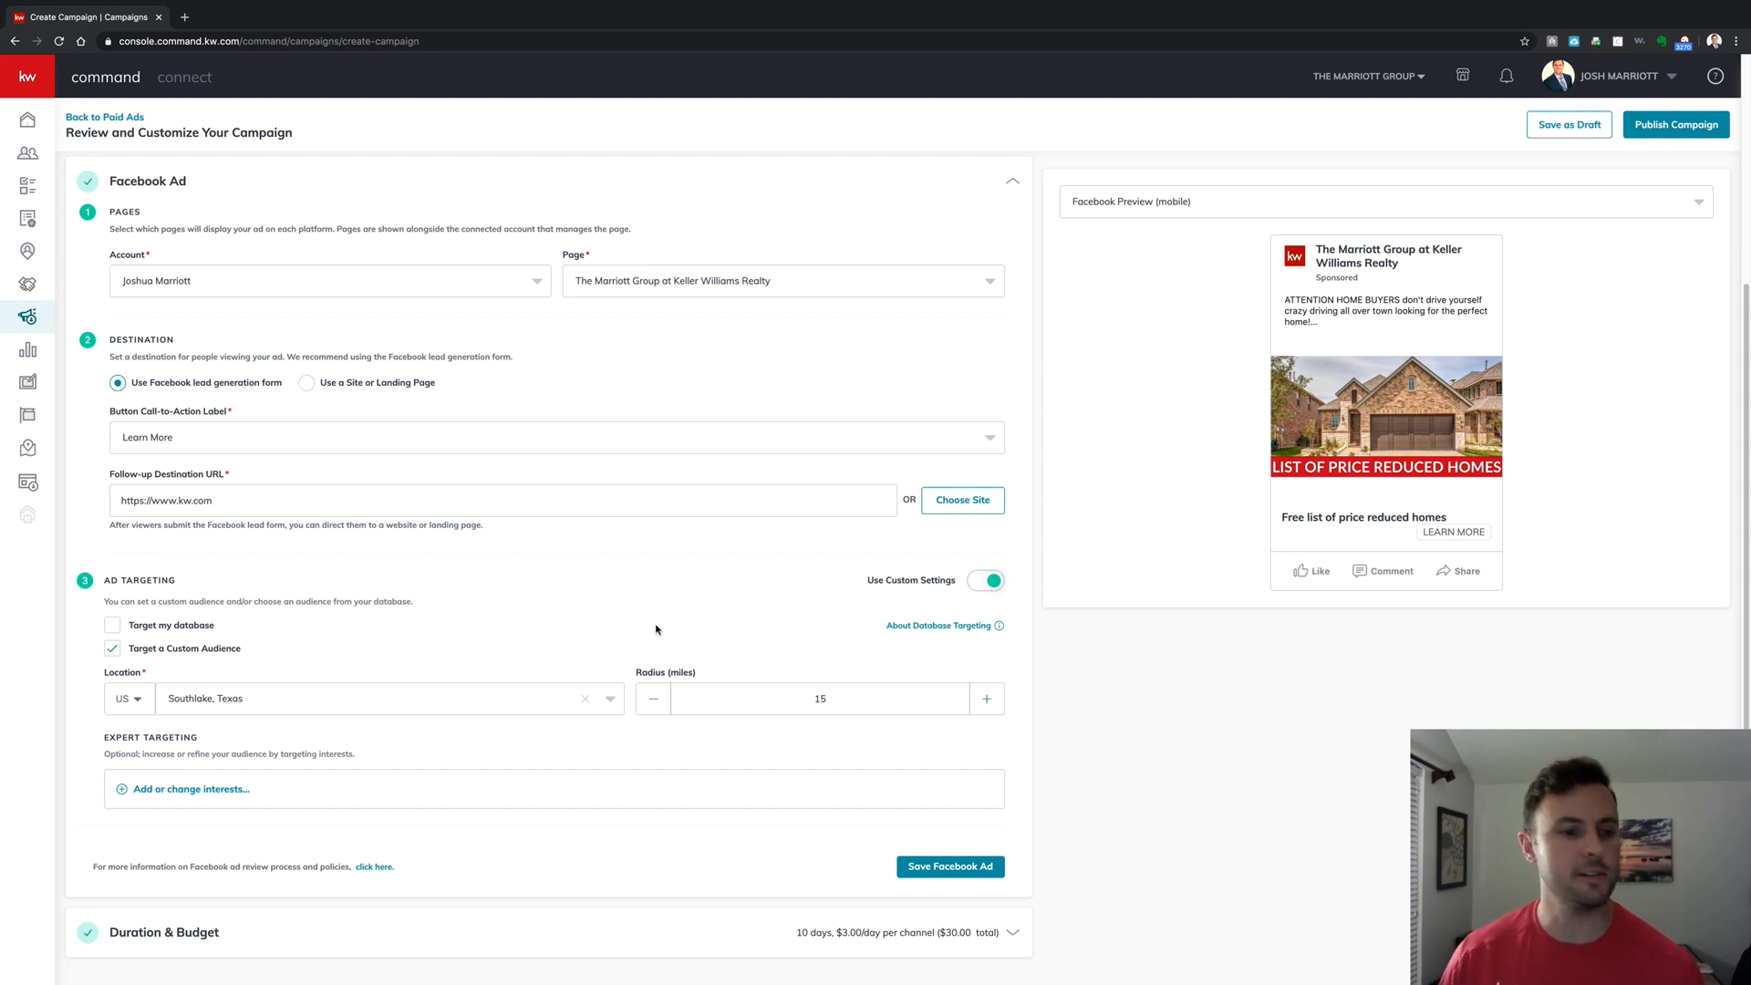
Search the expert targeting interests for "zillow" and add the Zillow interest to the audience
{"action": "left_click", "coordinate": [224, 790]}
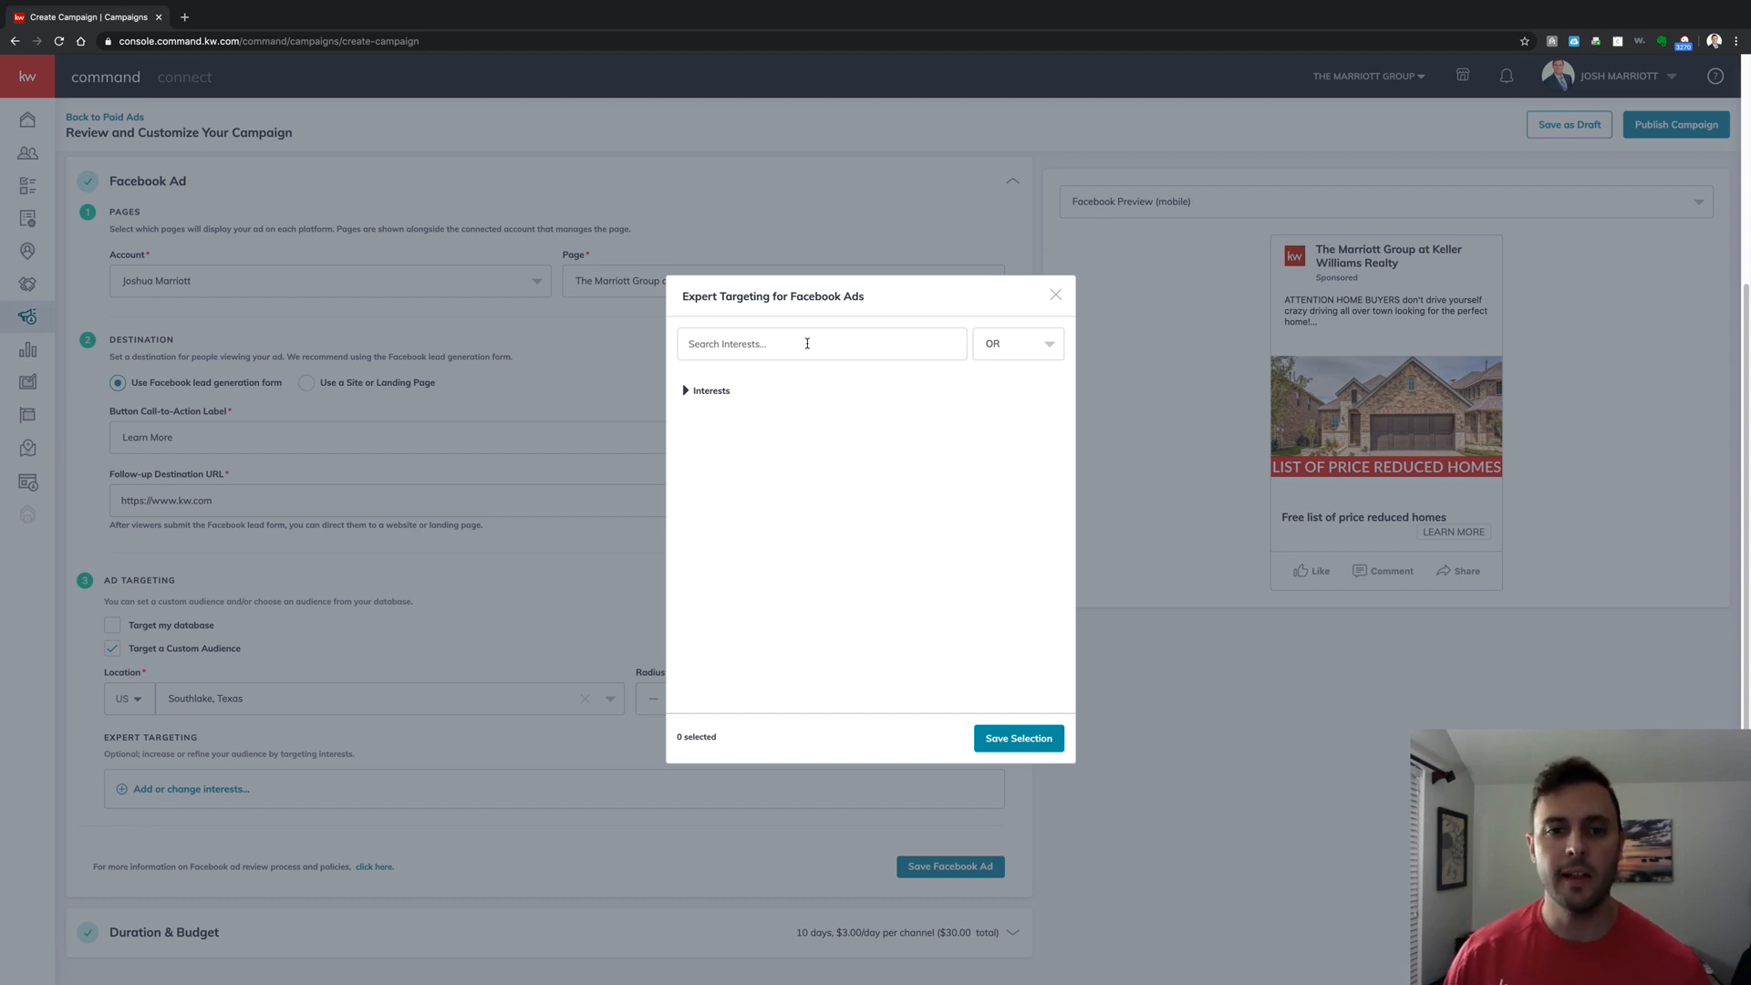
{"action": "left_click", "coordinate": [807, 343]}
{"action": "type", "text": "zillow"}
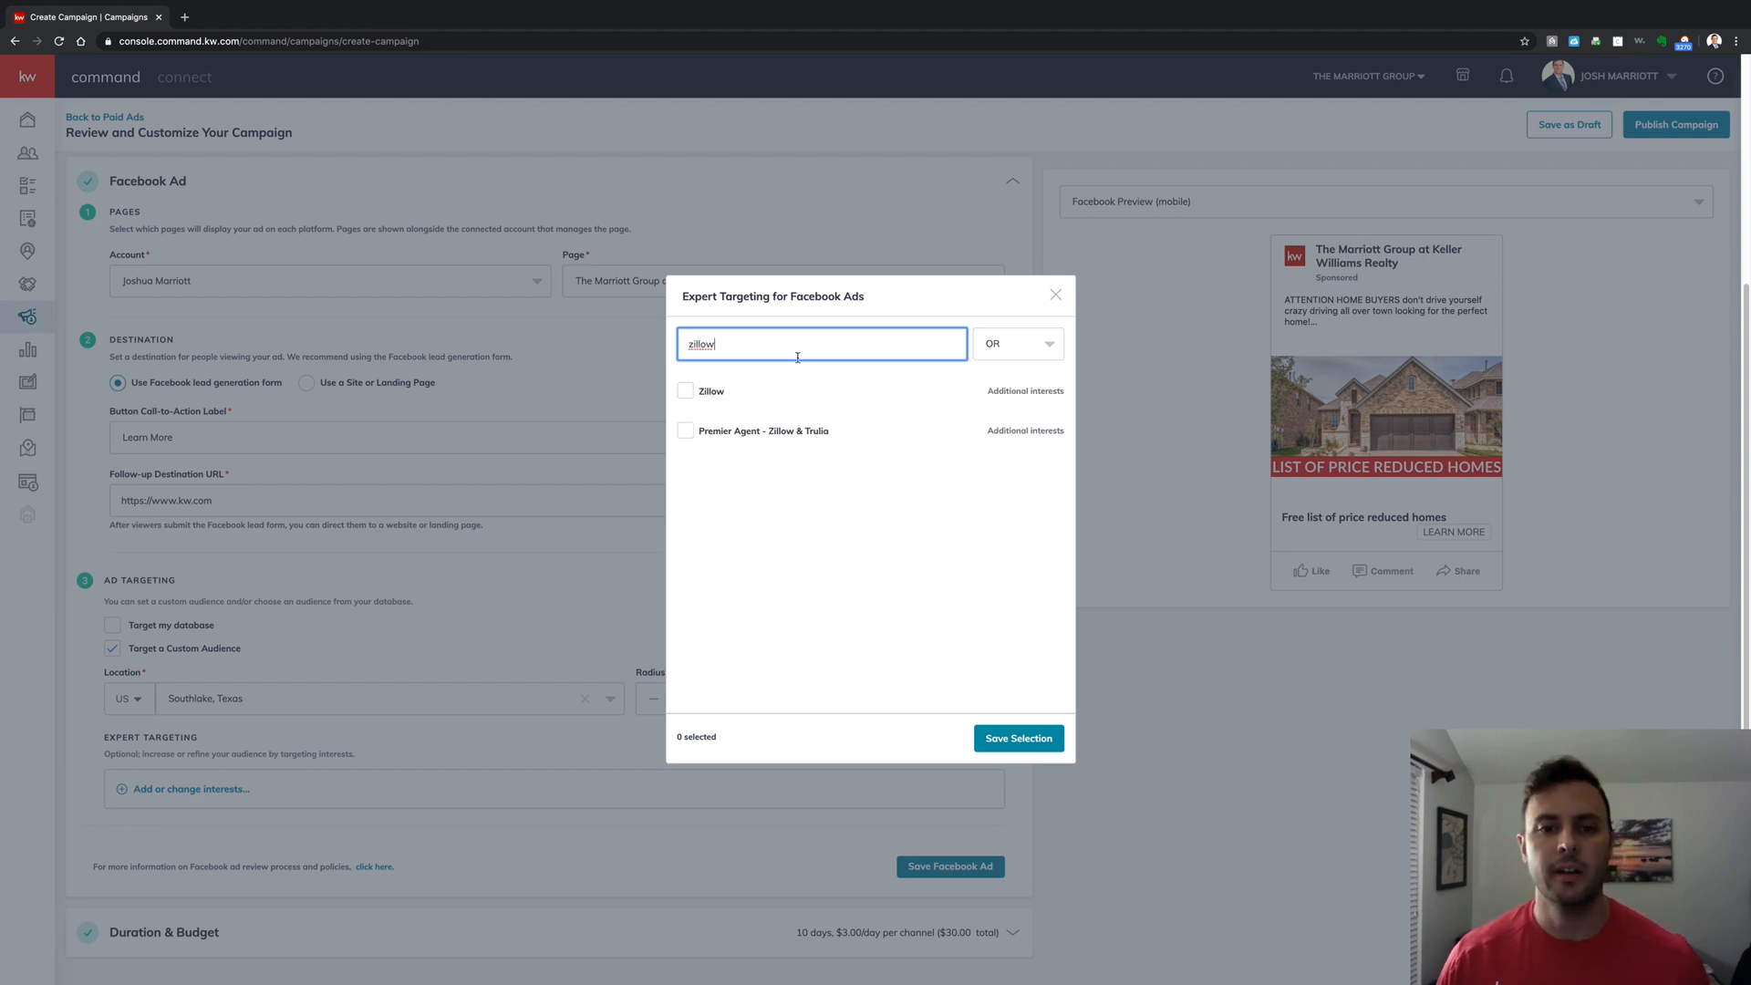
{"action": "left_click", "coordinate": [684, 390]}
Search the expert targeting interests for "trulia" and add the Trulia interest to the audience
{"action": "double_click", "coordinate": [720, 355]}
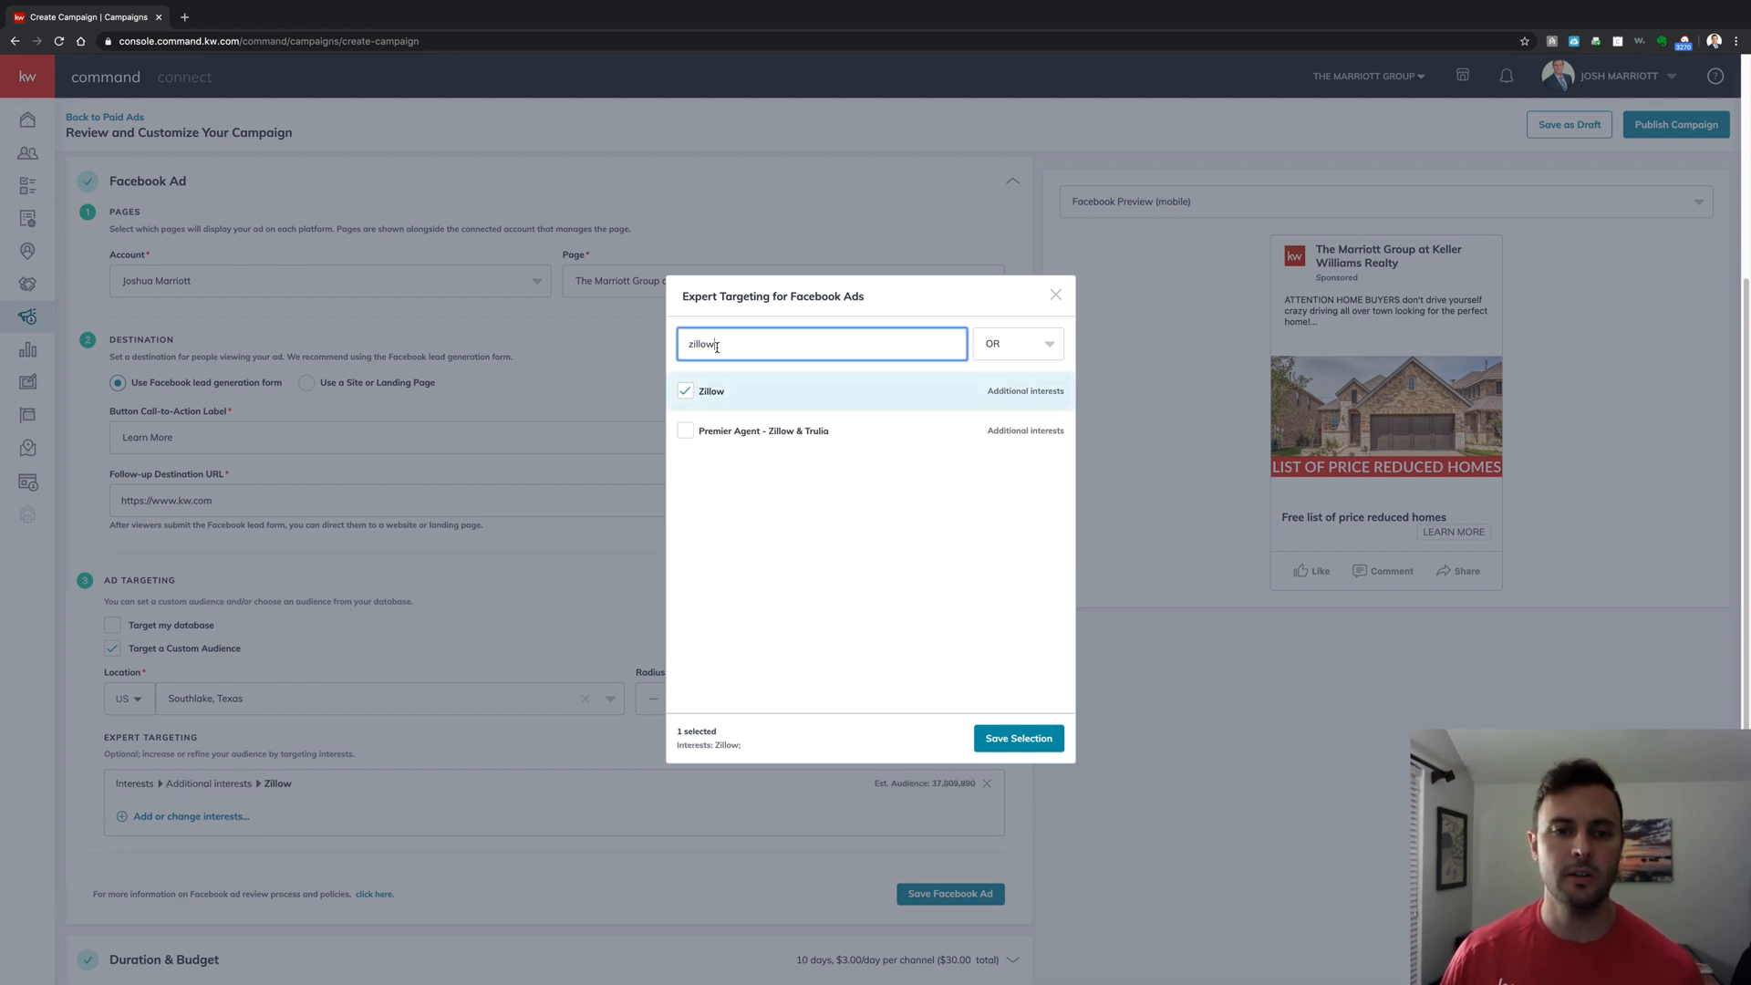
{"action": "key", "text": "BackSpace"}
{"action": "type", "text": "trulia"}
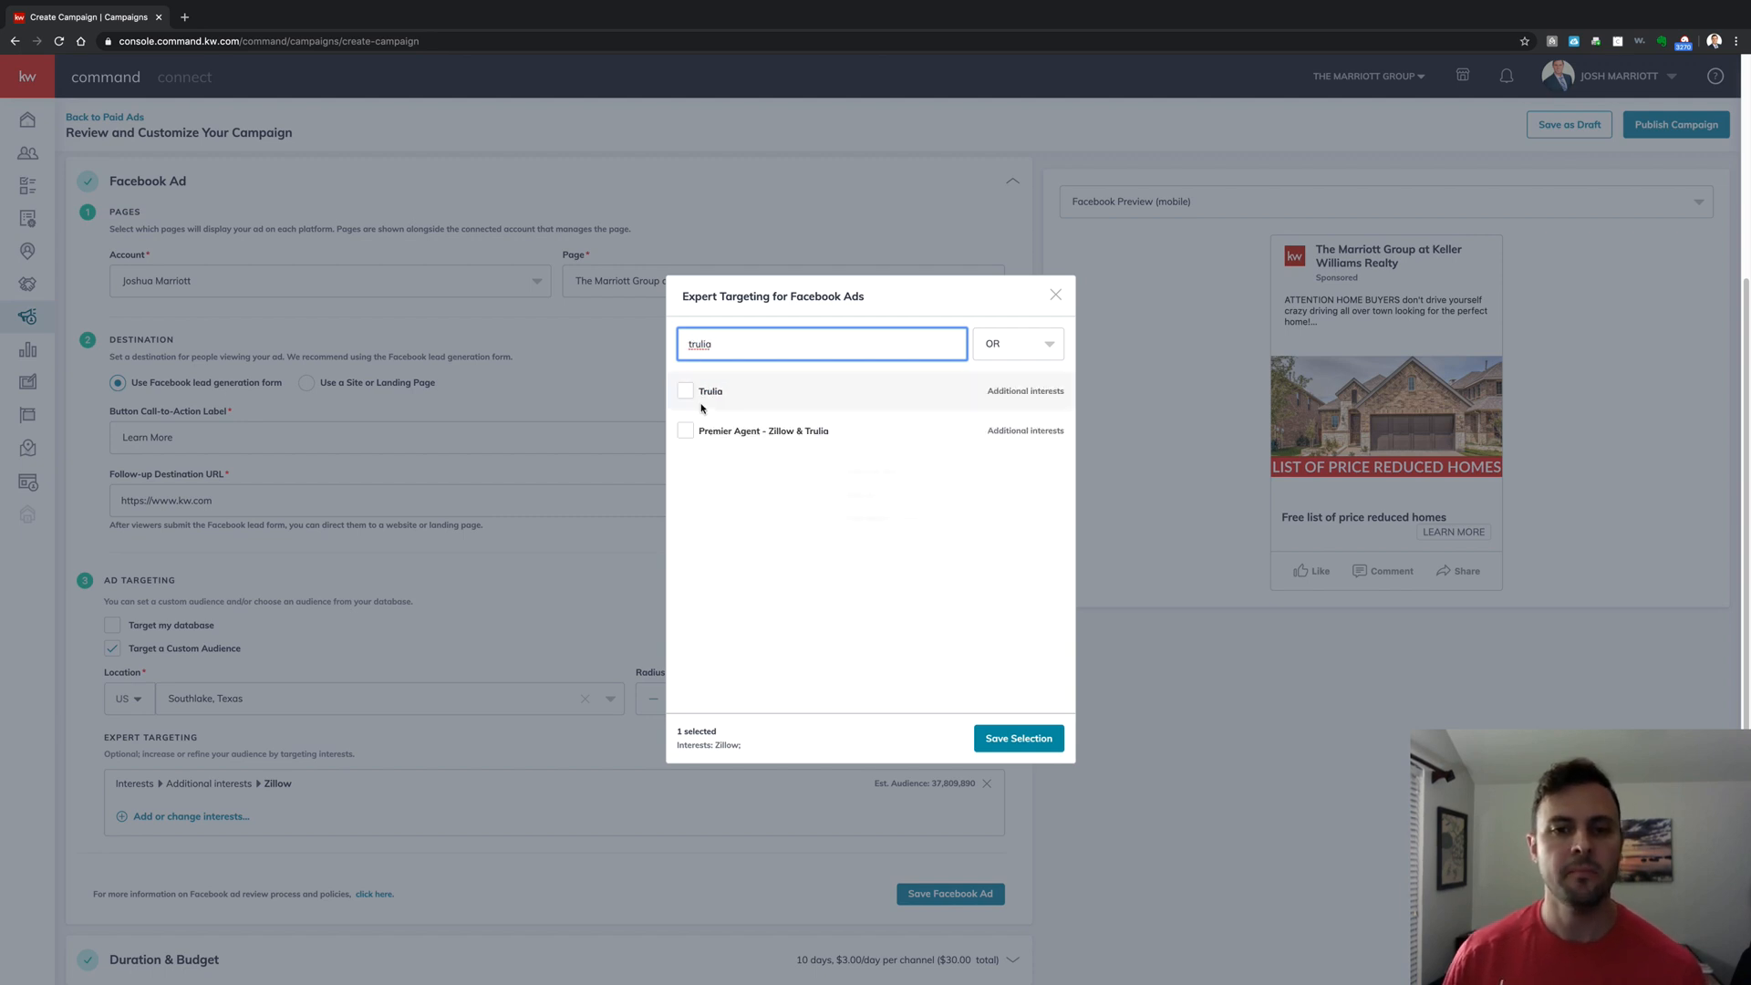
{"action": "left_click", "coordinate": [697, 396]}
Search the expert targeting interests for "realtor.com" and add the realtor.com interest to the audience
{"action": "double_click", "coordinate": [699, 344]}
{"action": "type", "text": "r"}
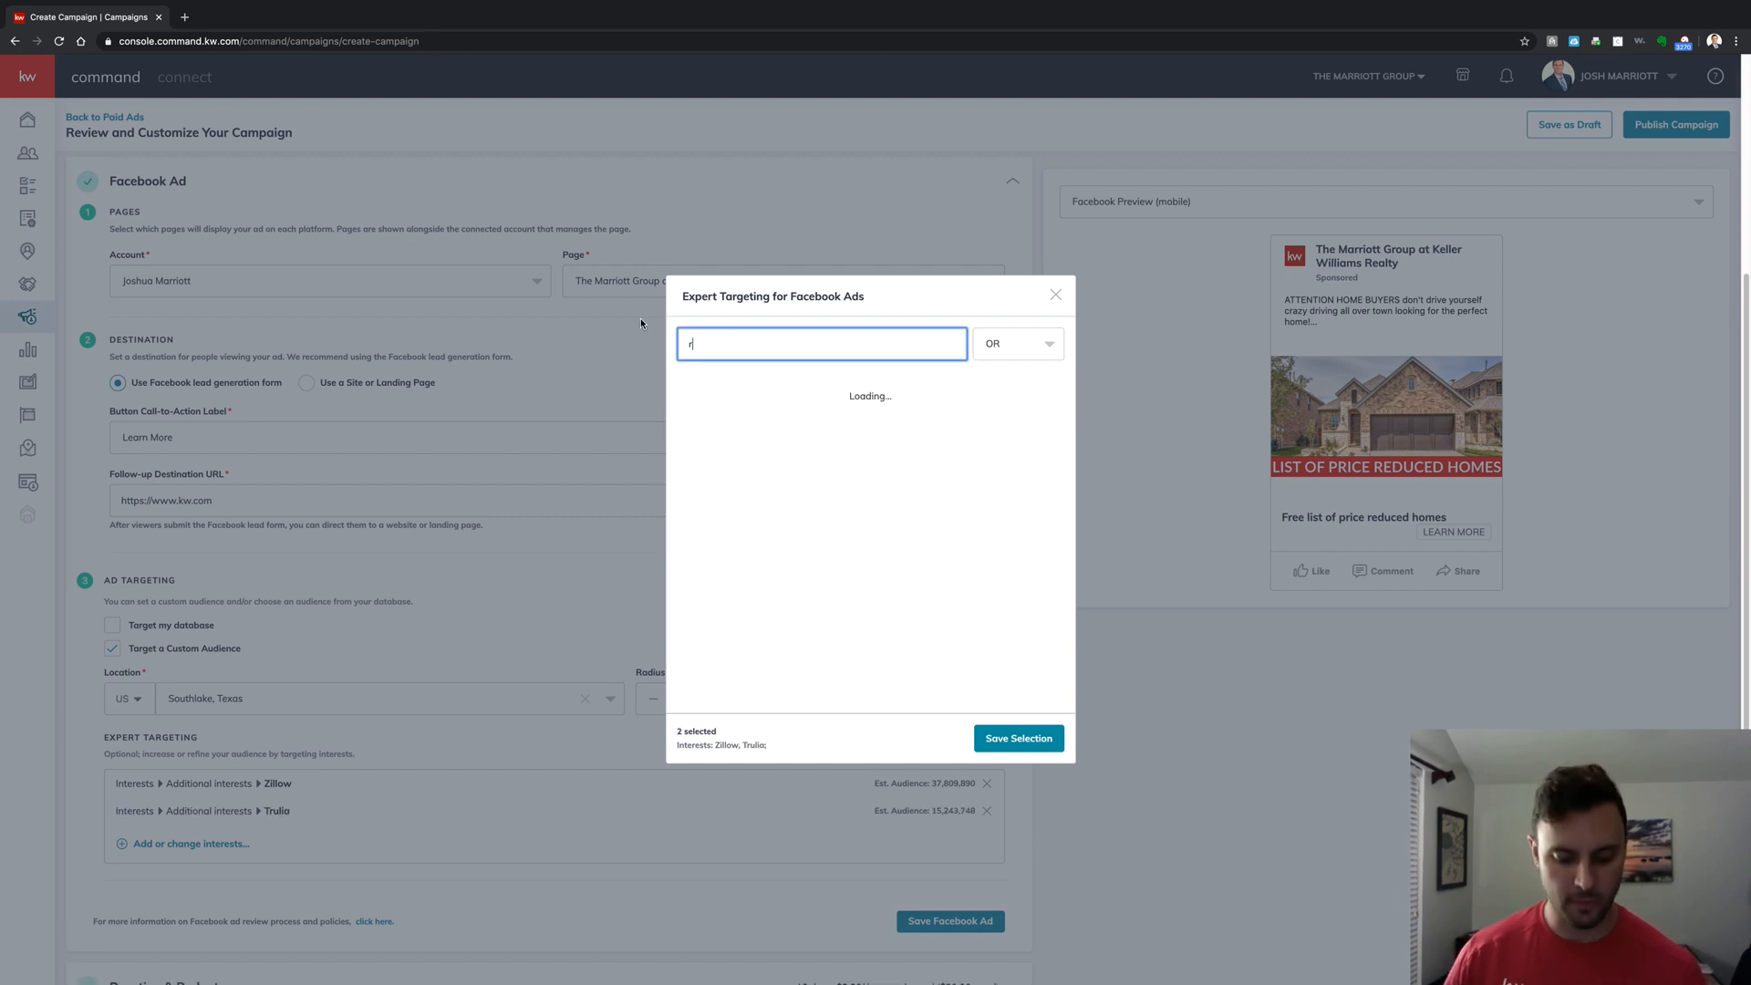
{"action": "type", "text": "ealtor.com"}
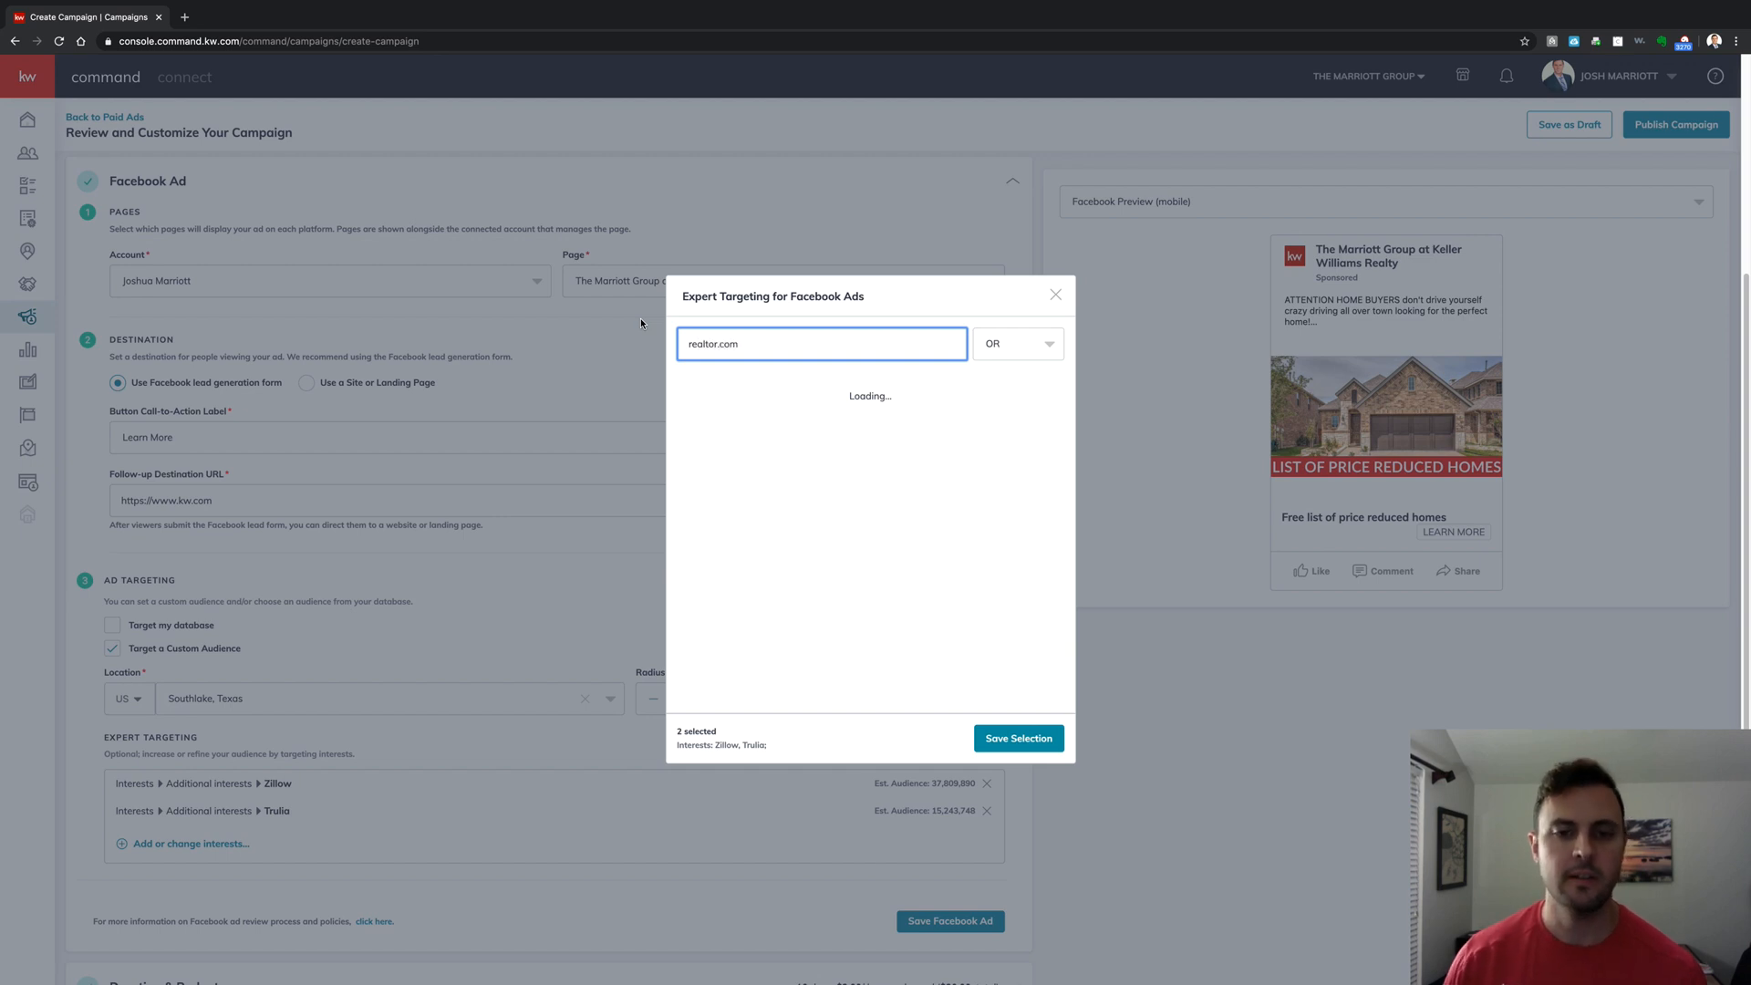
{"action": "left_click", "coordinate": [695, 395]}
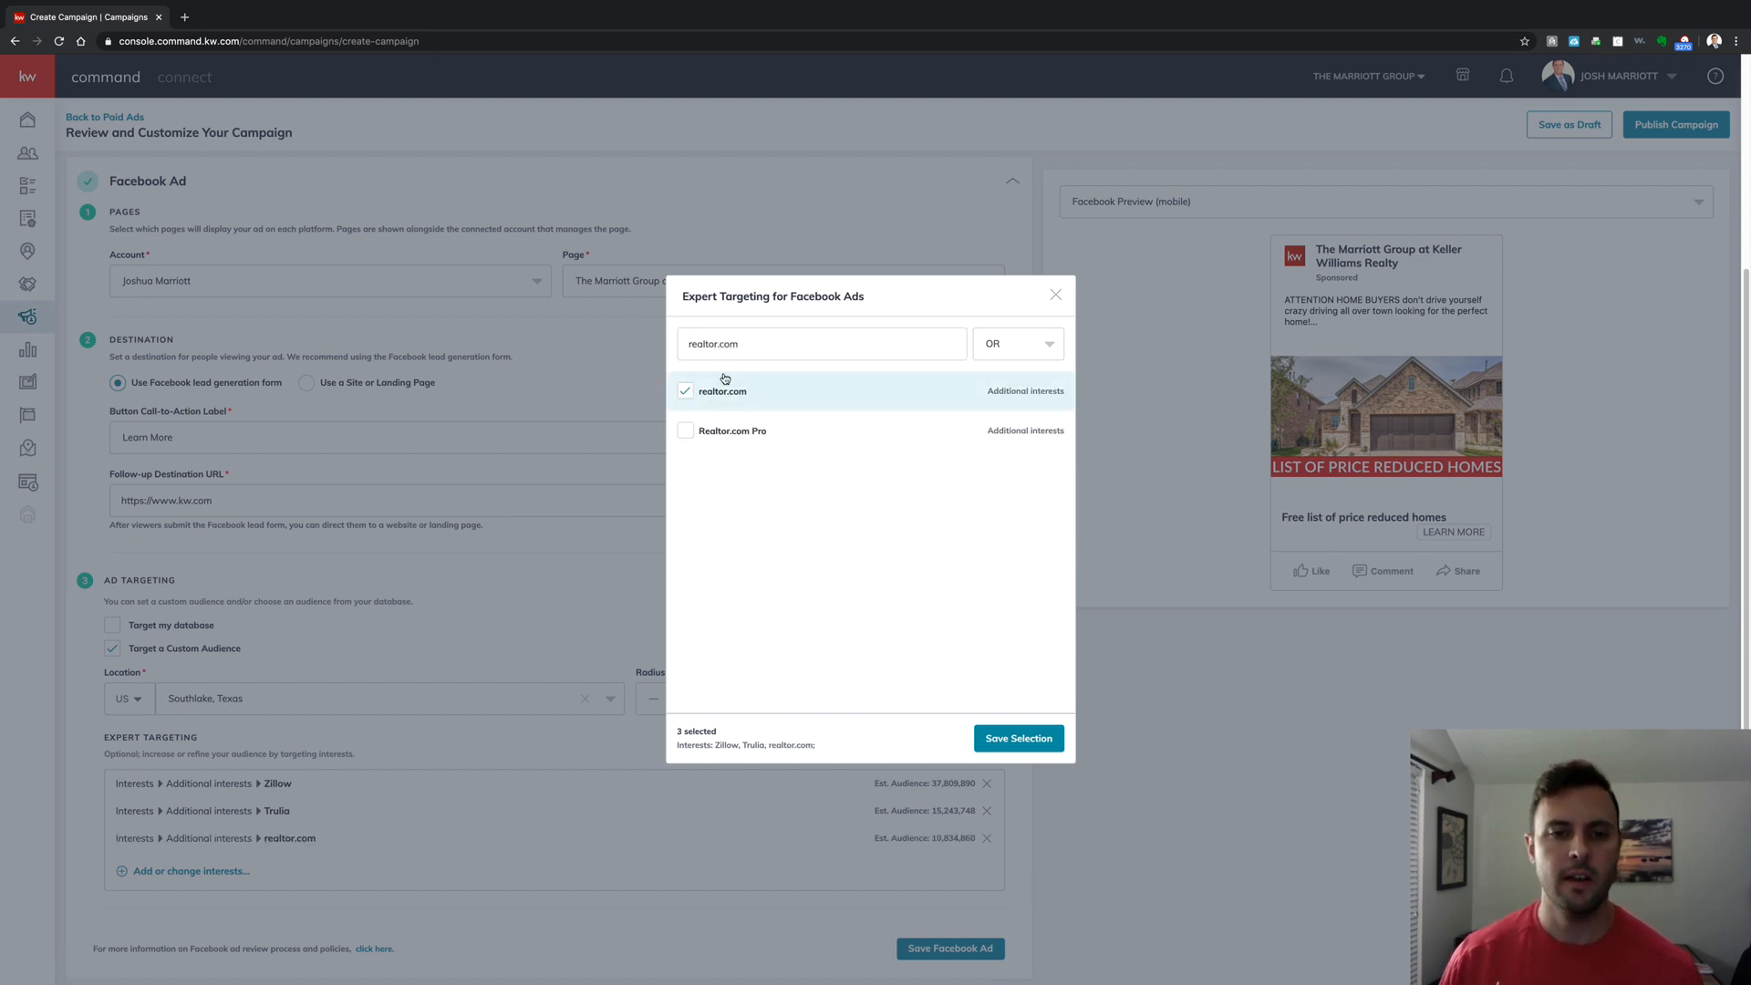
Find the Mortgage loans interest by searching for "mortgage", add it to the audience, and save the interest selection
{"action": "double_click", "coordinate": [721, 344]}
{"action": "type", "text": "mortgage"}
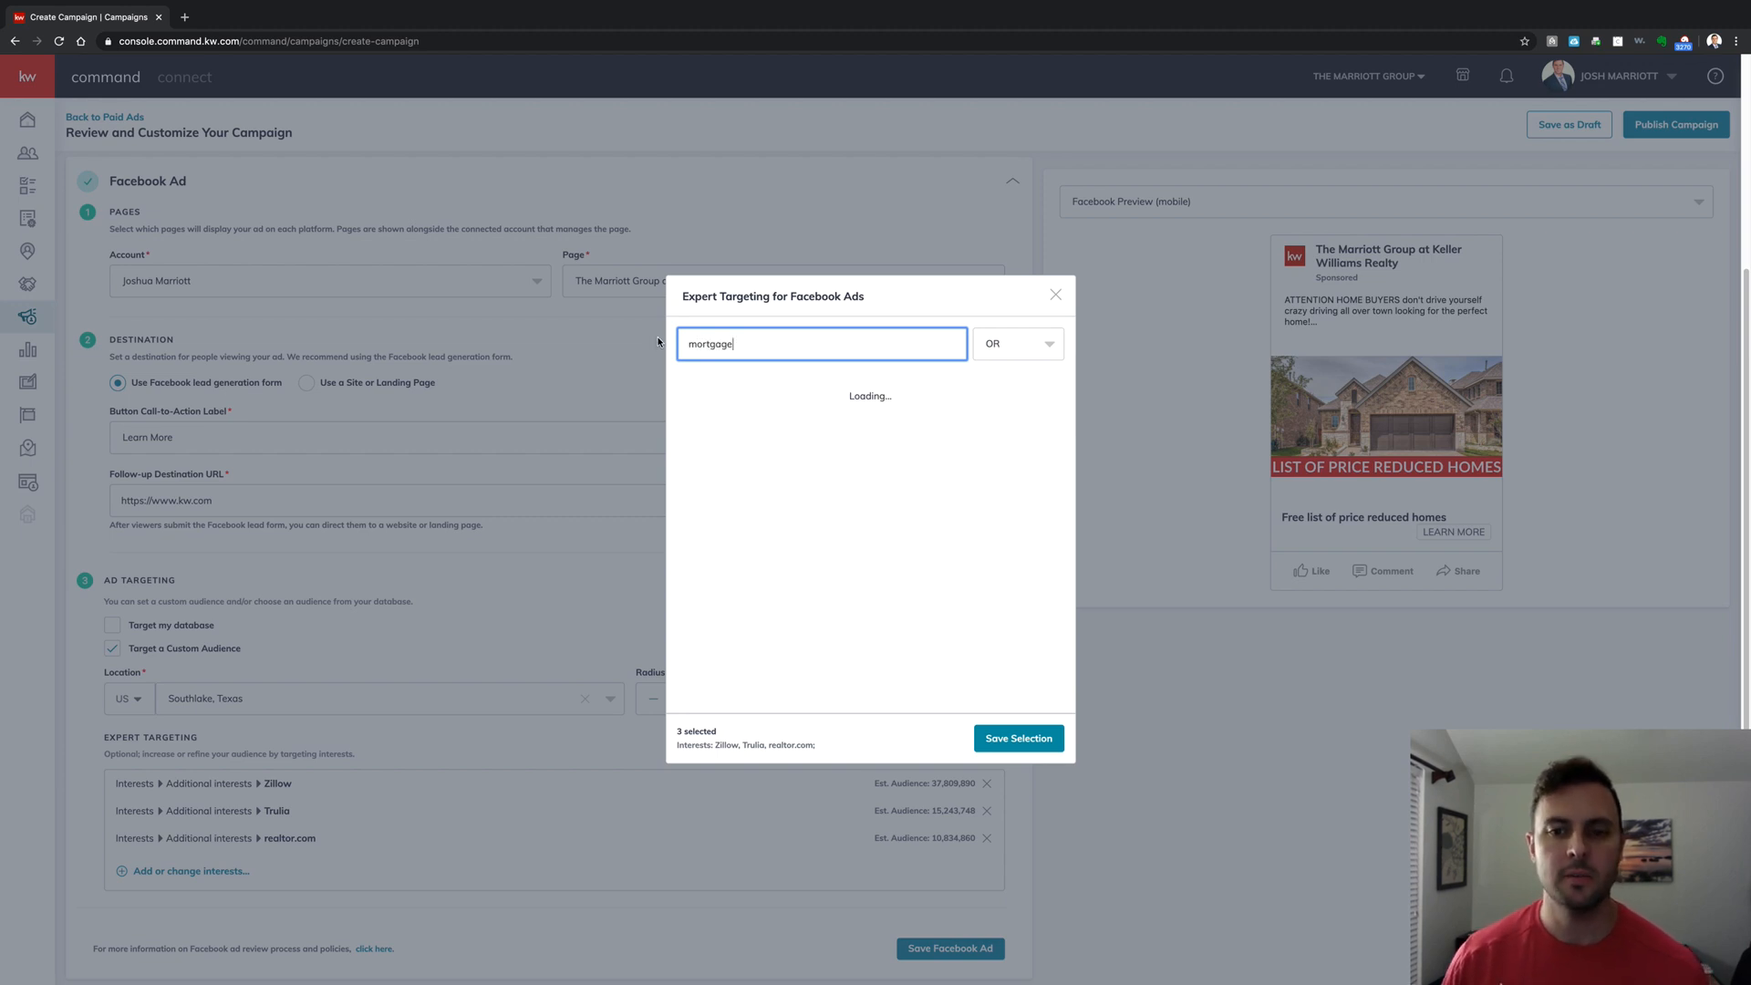
{"action": "left_click", "coordinate": [686, 394]}
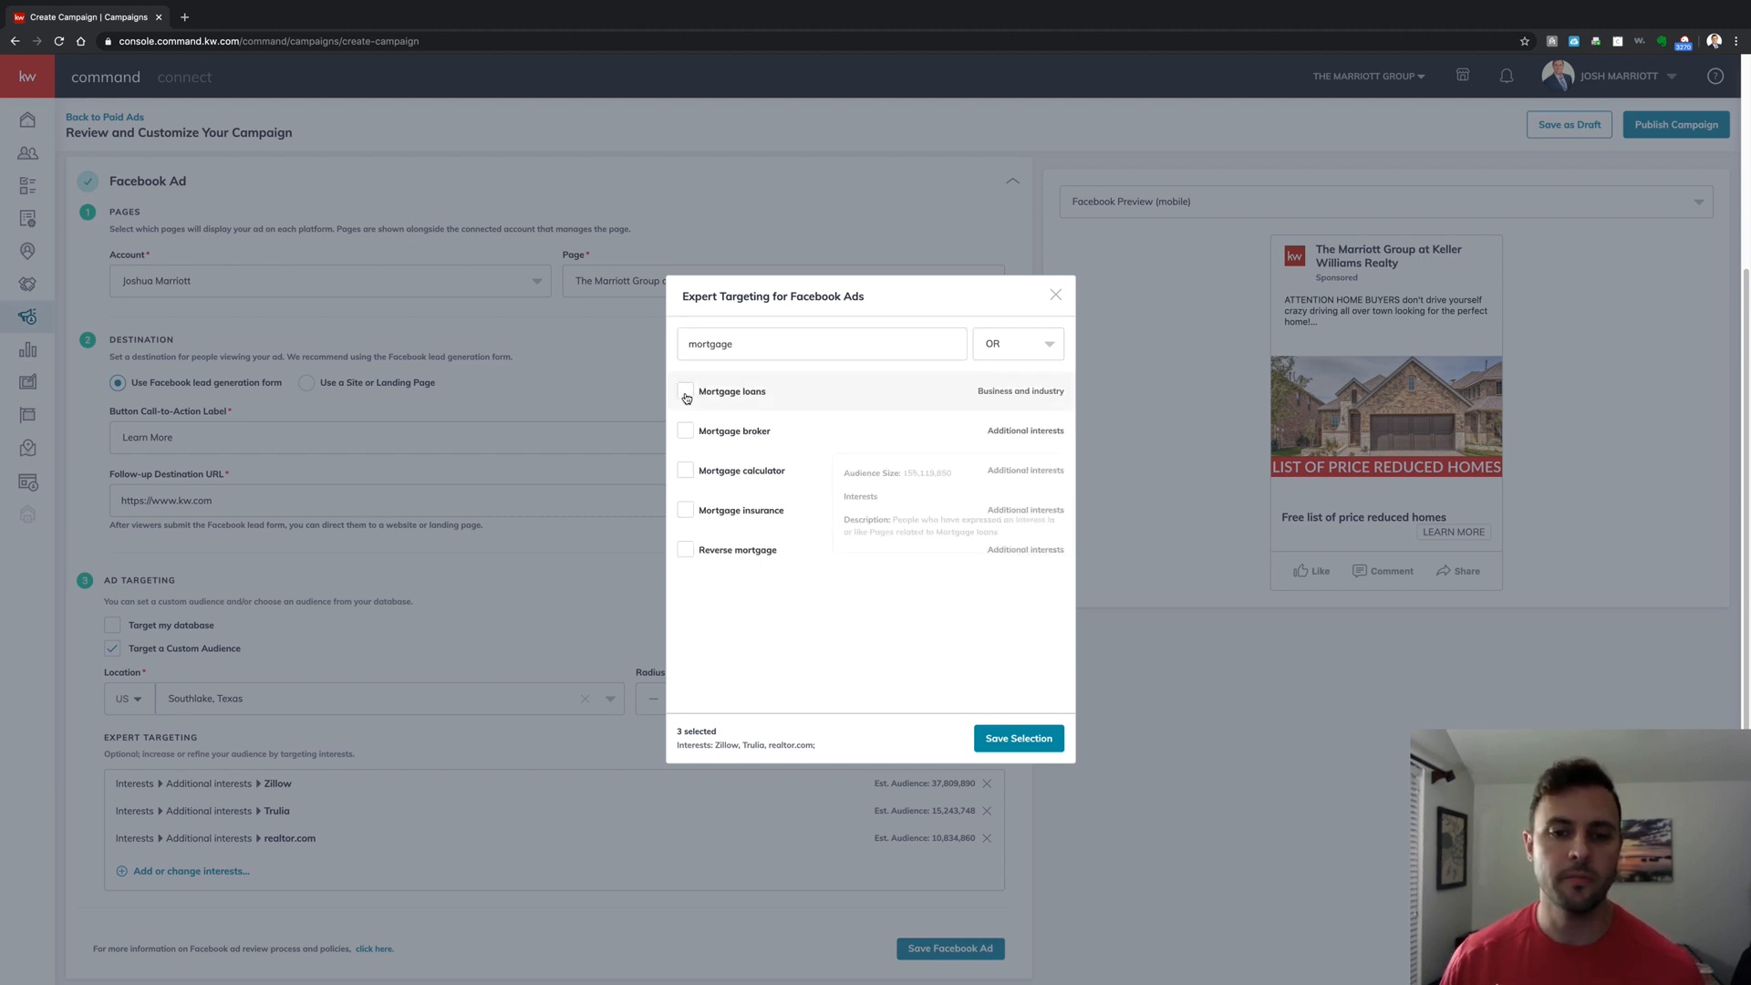
{"action": "left_click", "coordinate": [1017, 738]}
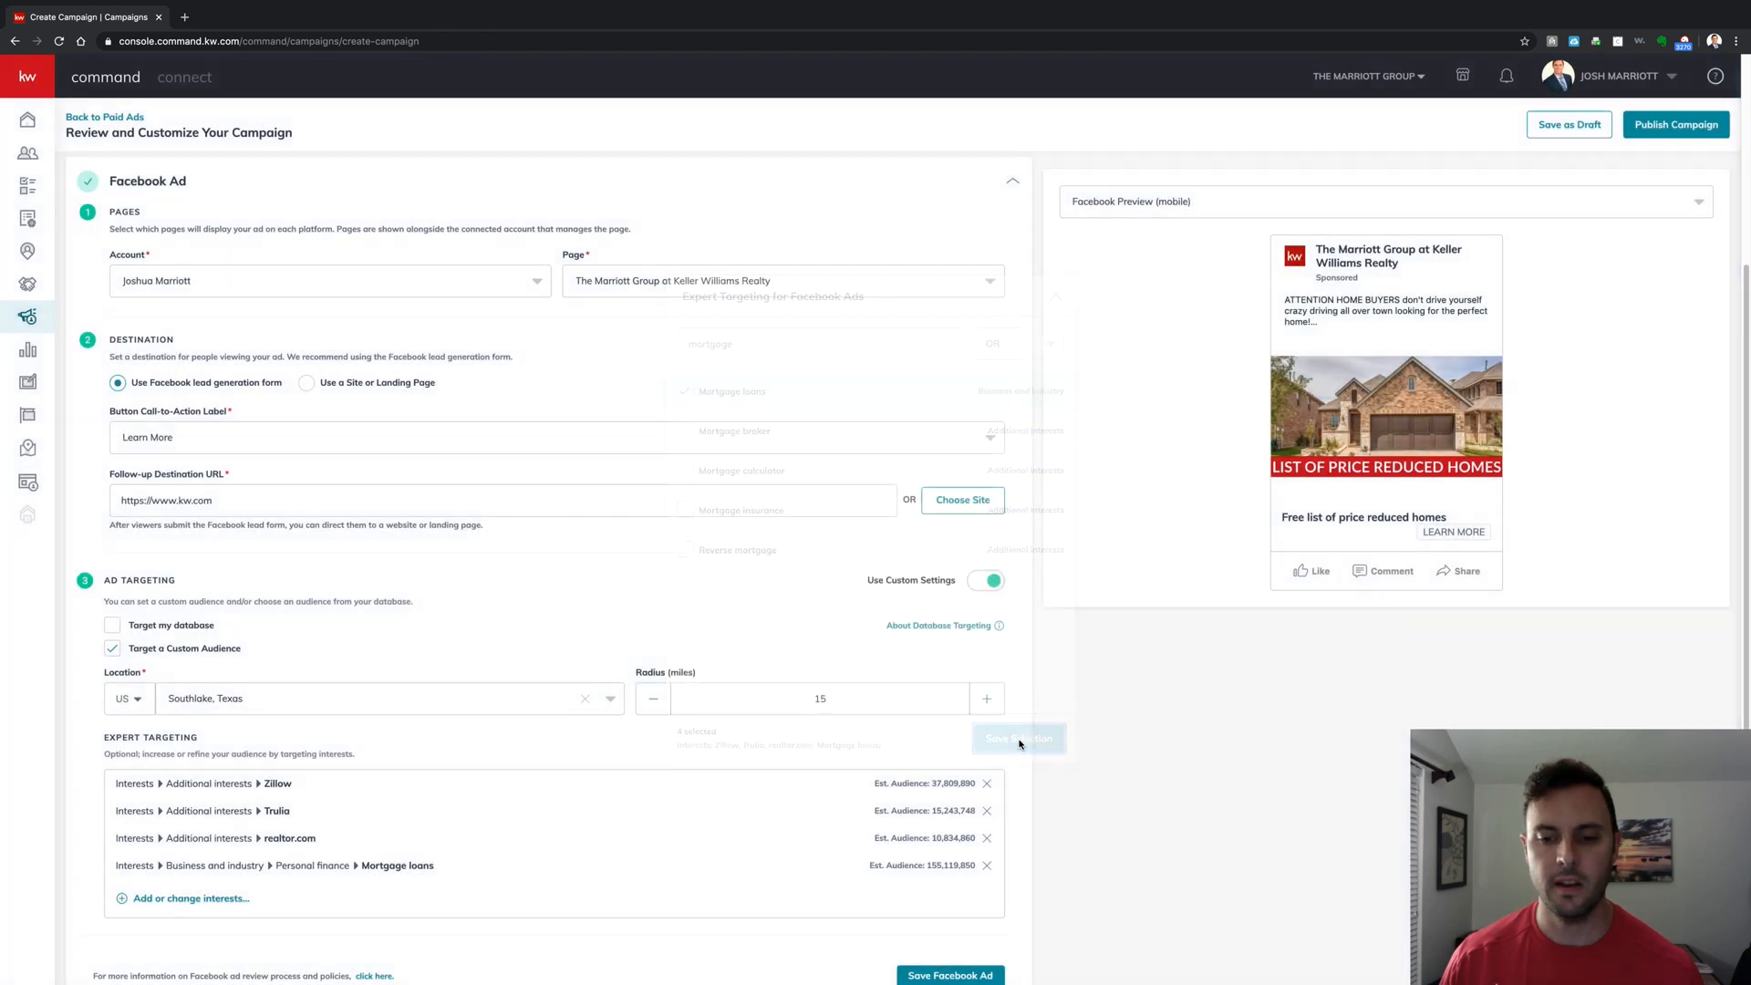
Review the ad's page, destination and targeting settings, and save the Facebook ad
{"action": "scroll", "coordinate": [679, 698], "scroll_direction": "down", "scroll_amount": 1}
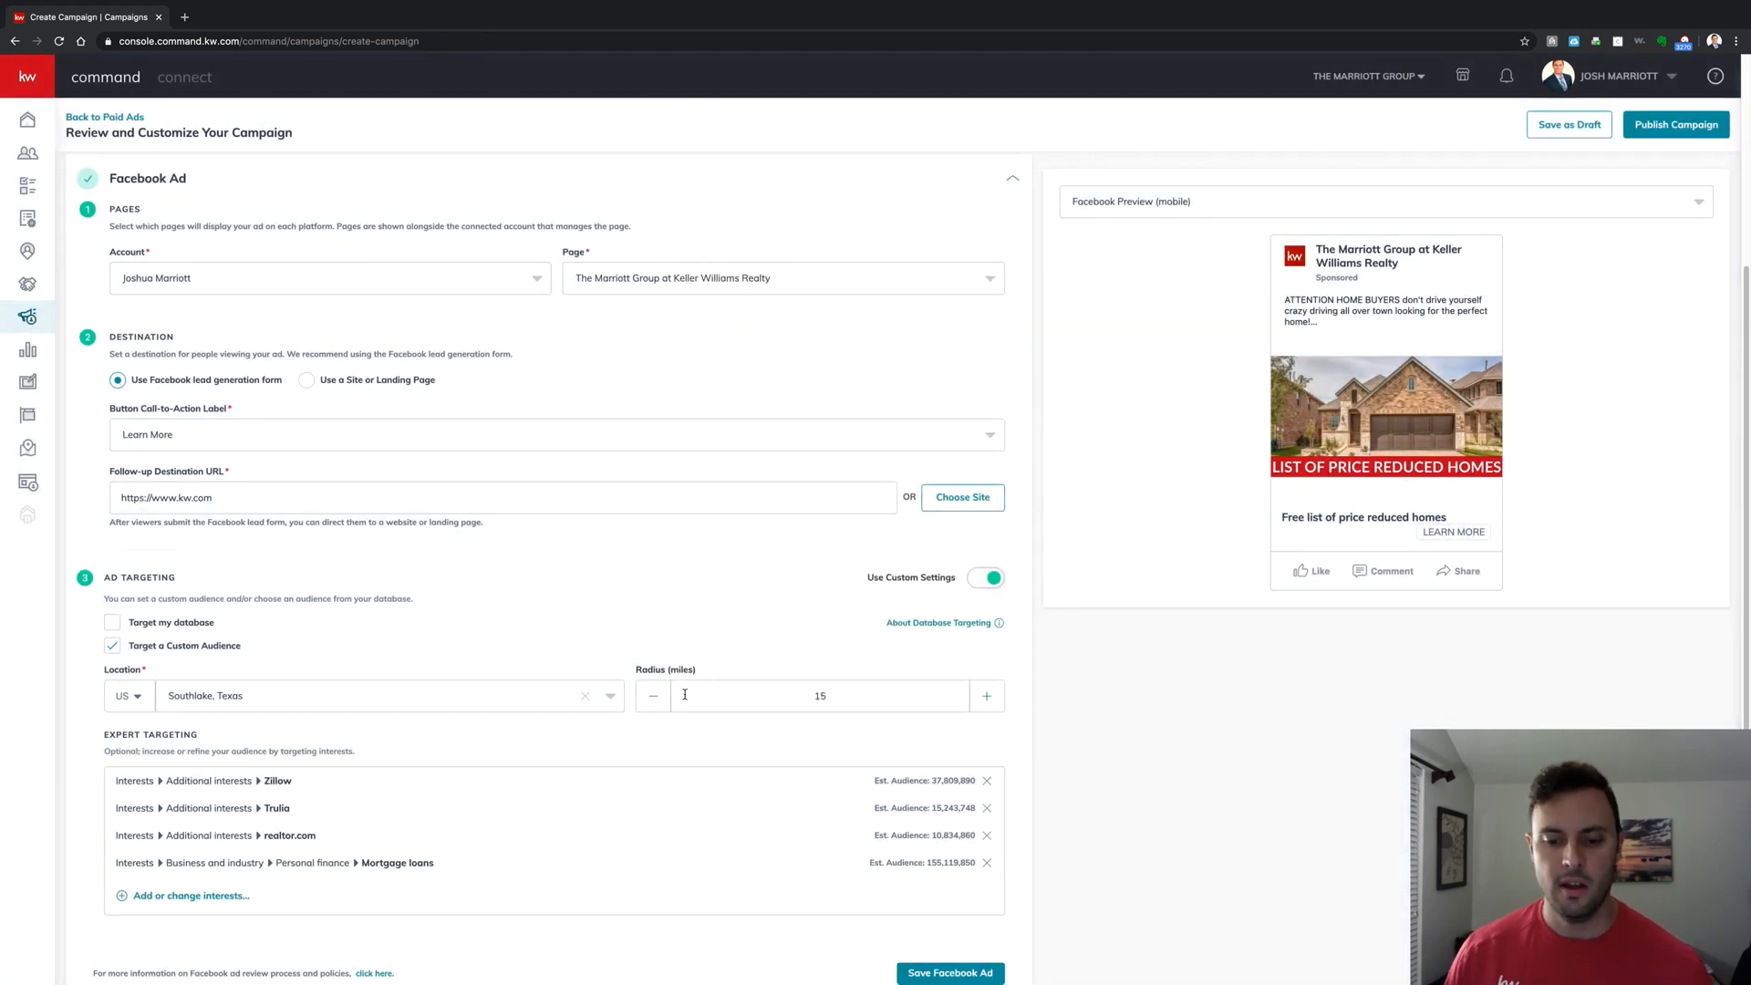
{"action": "scroll", "coordinate": [672, 700], "scroll_direction": "up", "scroll_amount": 4}
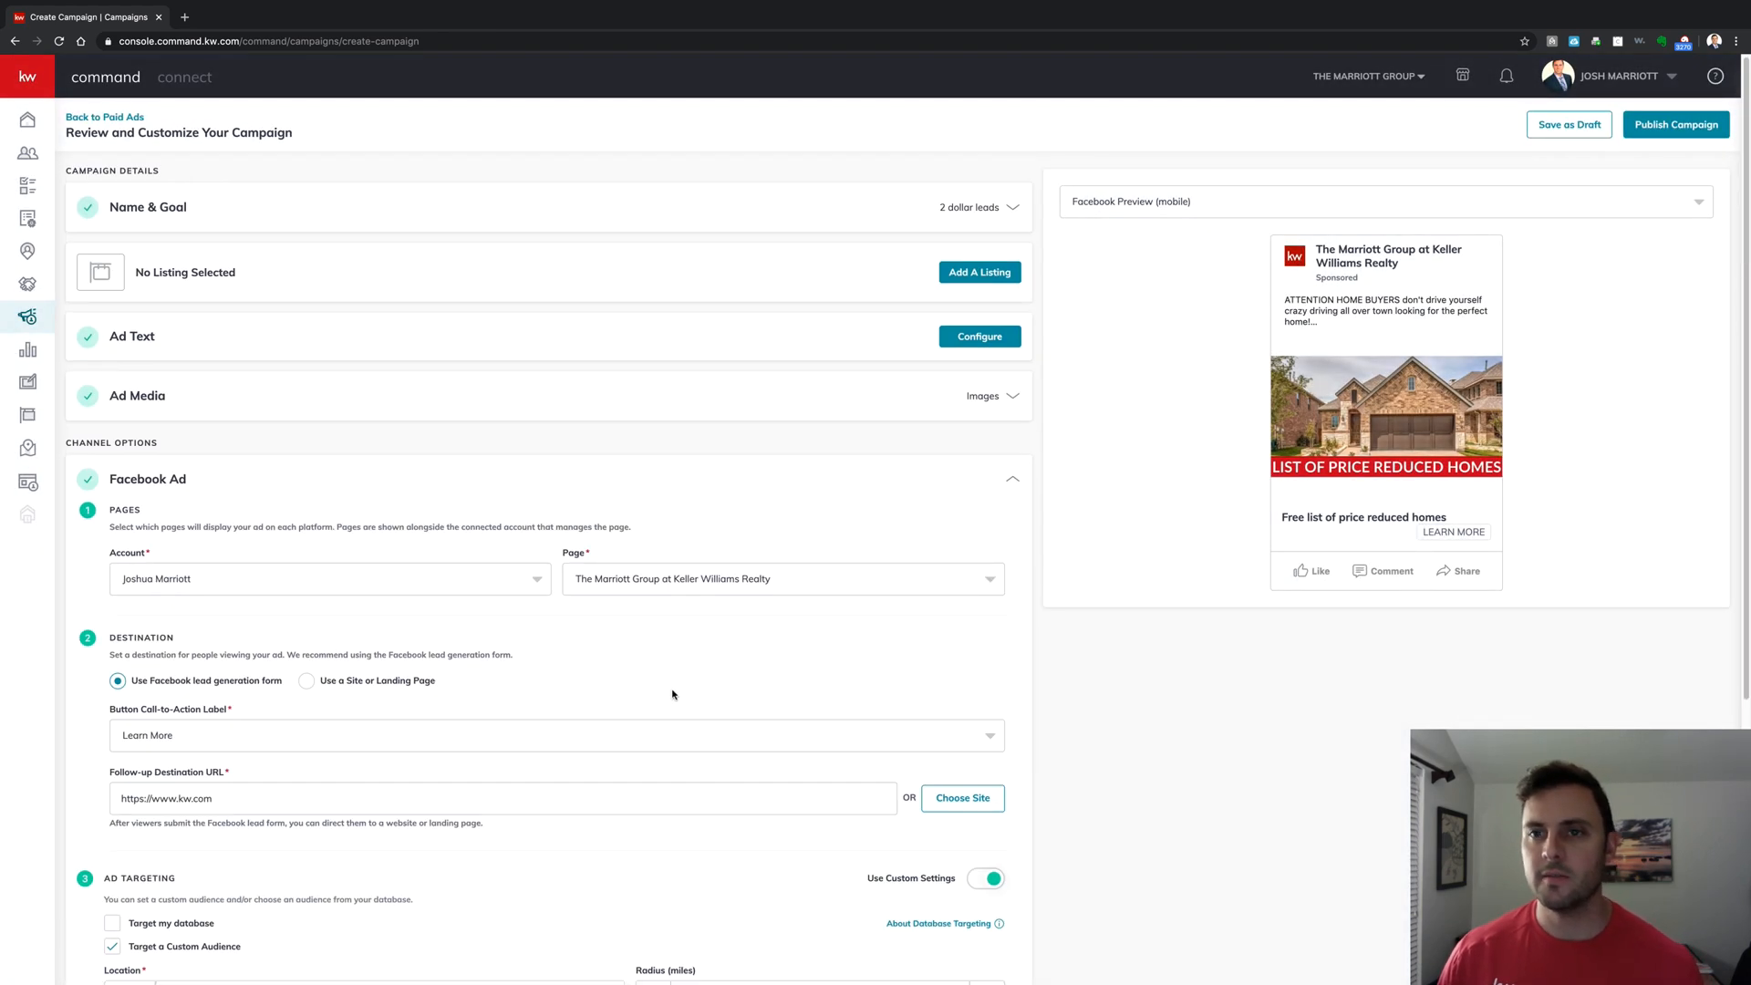
{"action": "scroll", "coordinate": [672, 698], "scroll_direction": "down", "scroll_amount": 4}
{"action": "left_click", "coordinate": [956, 930]}
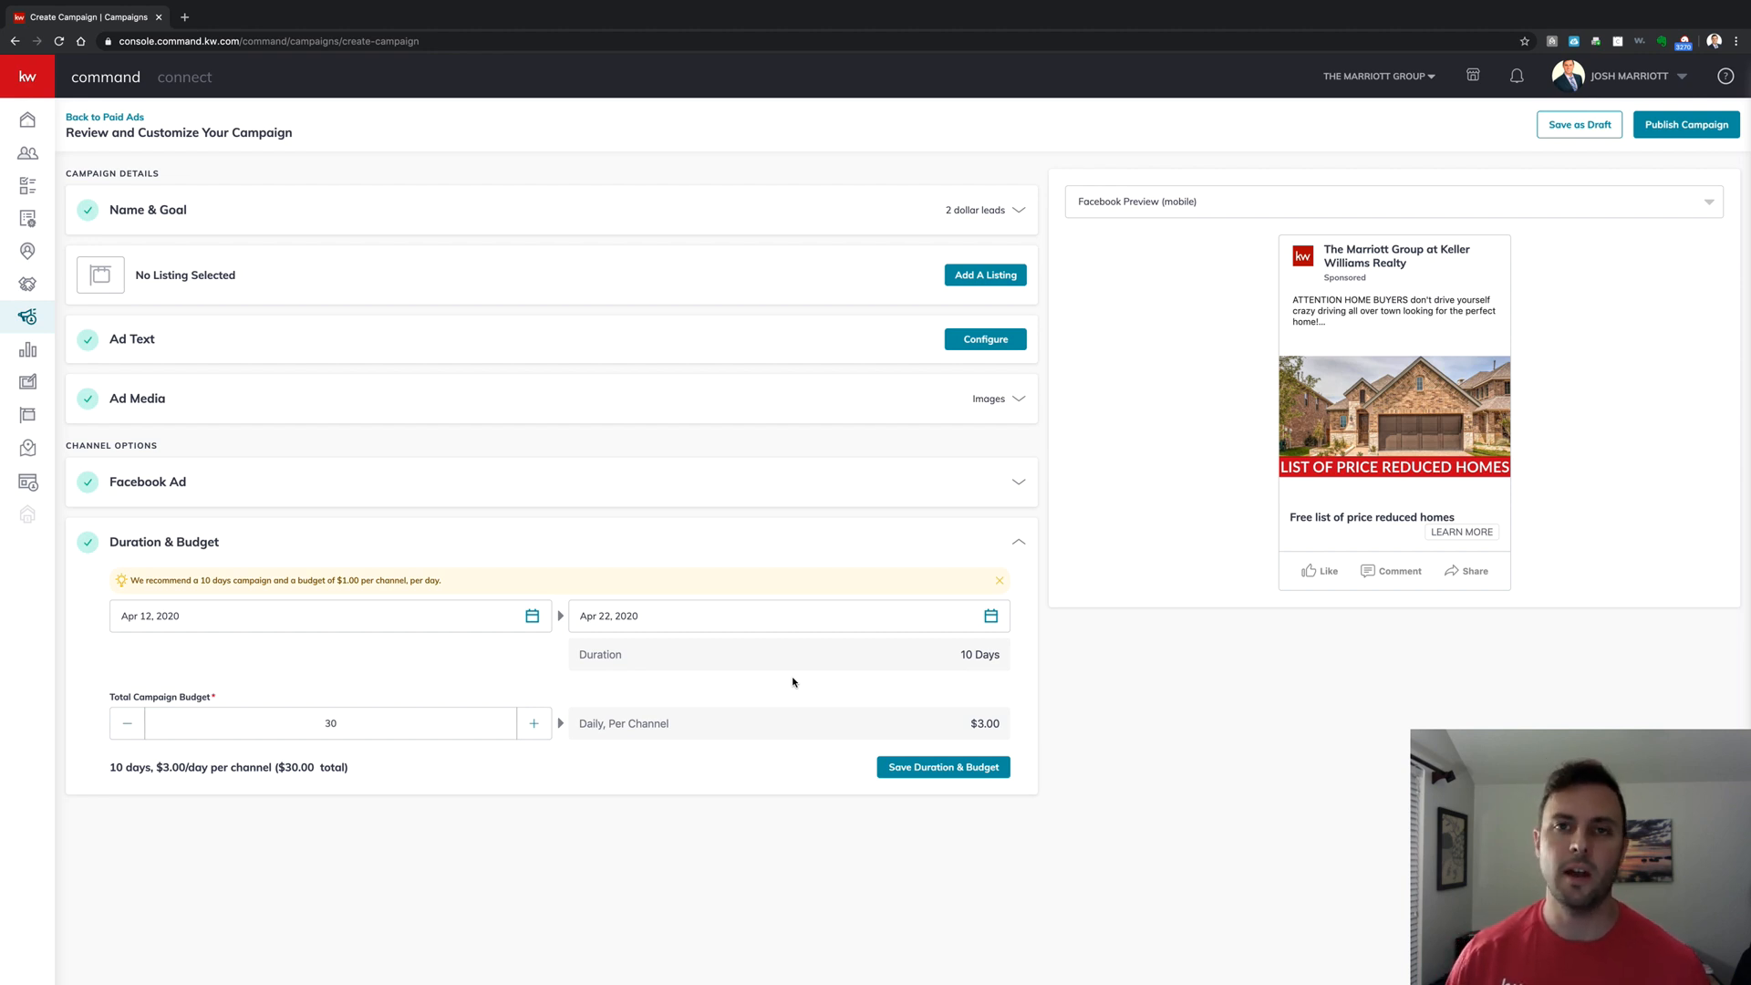
Save the 10-day duration and $30 budget, and publish the campaign with the stored payment profile
{"action": "left_click", "coordinate": [954, 768]}
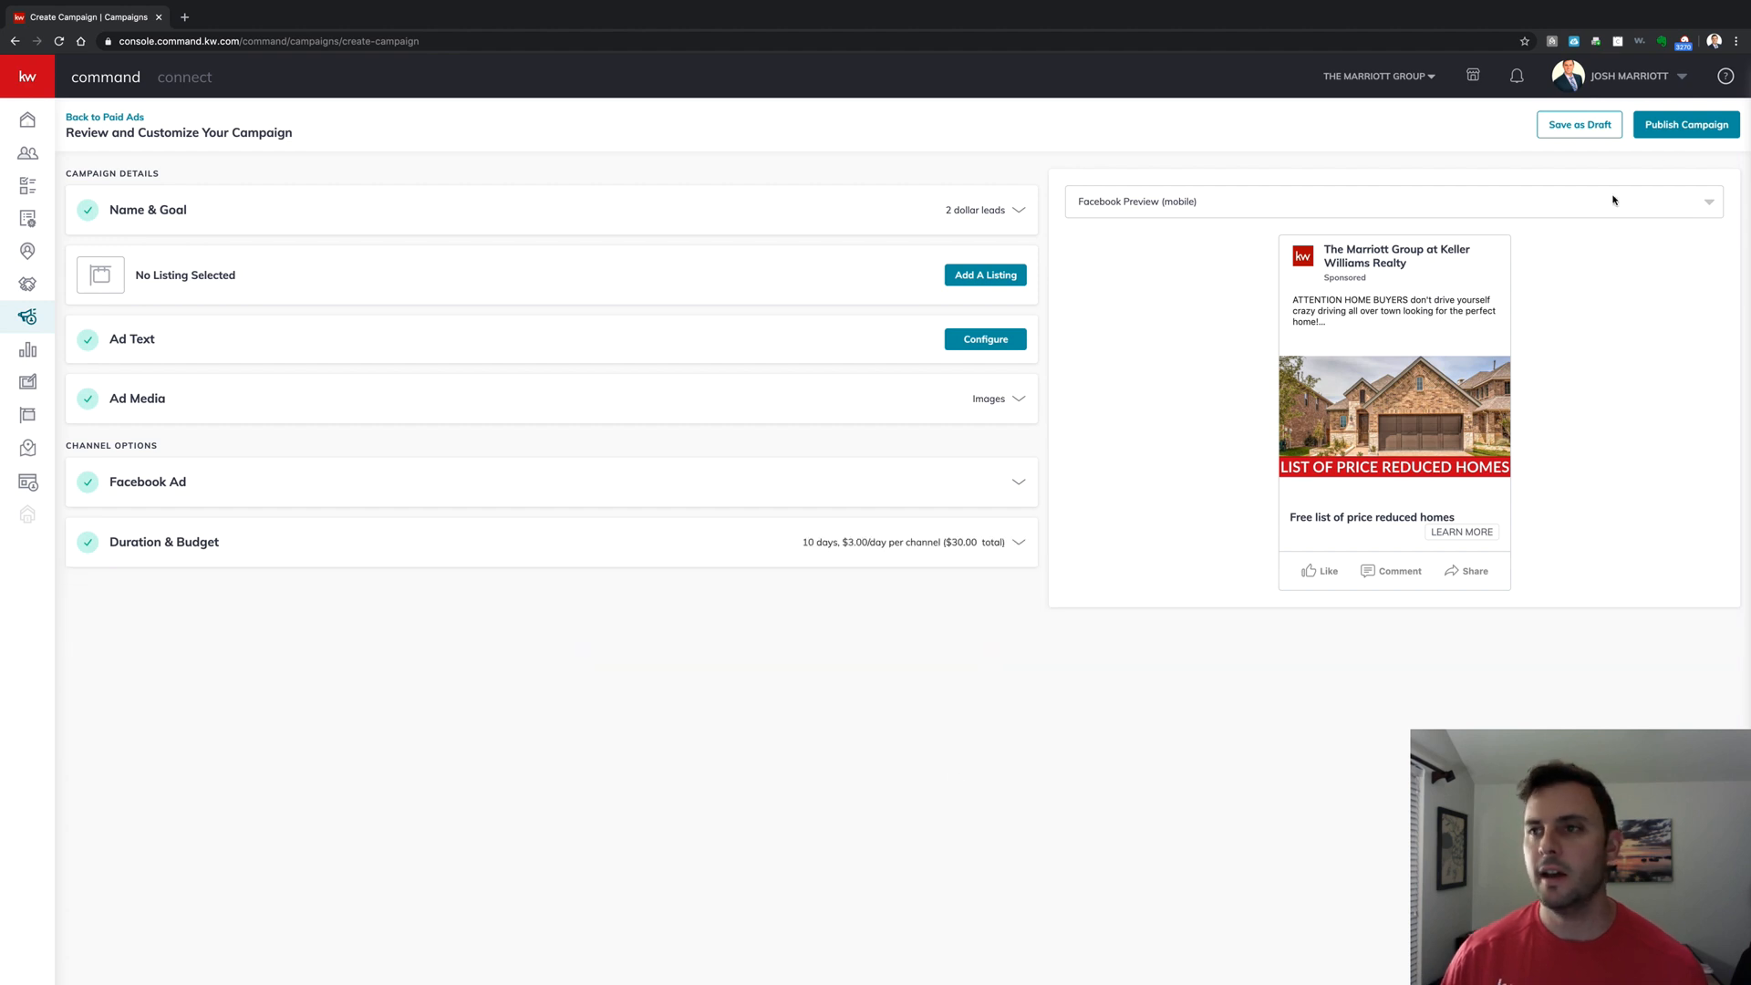
{"action": "left_click", "coordinate": [1685, 127]}
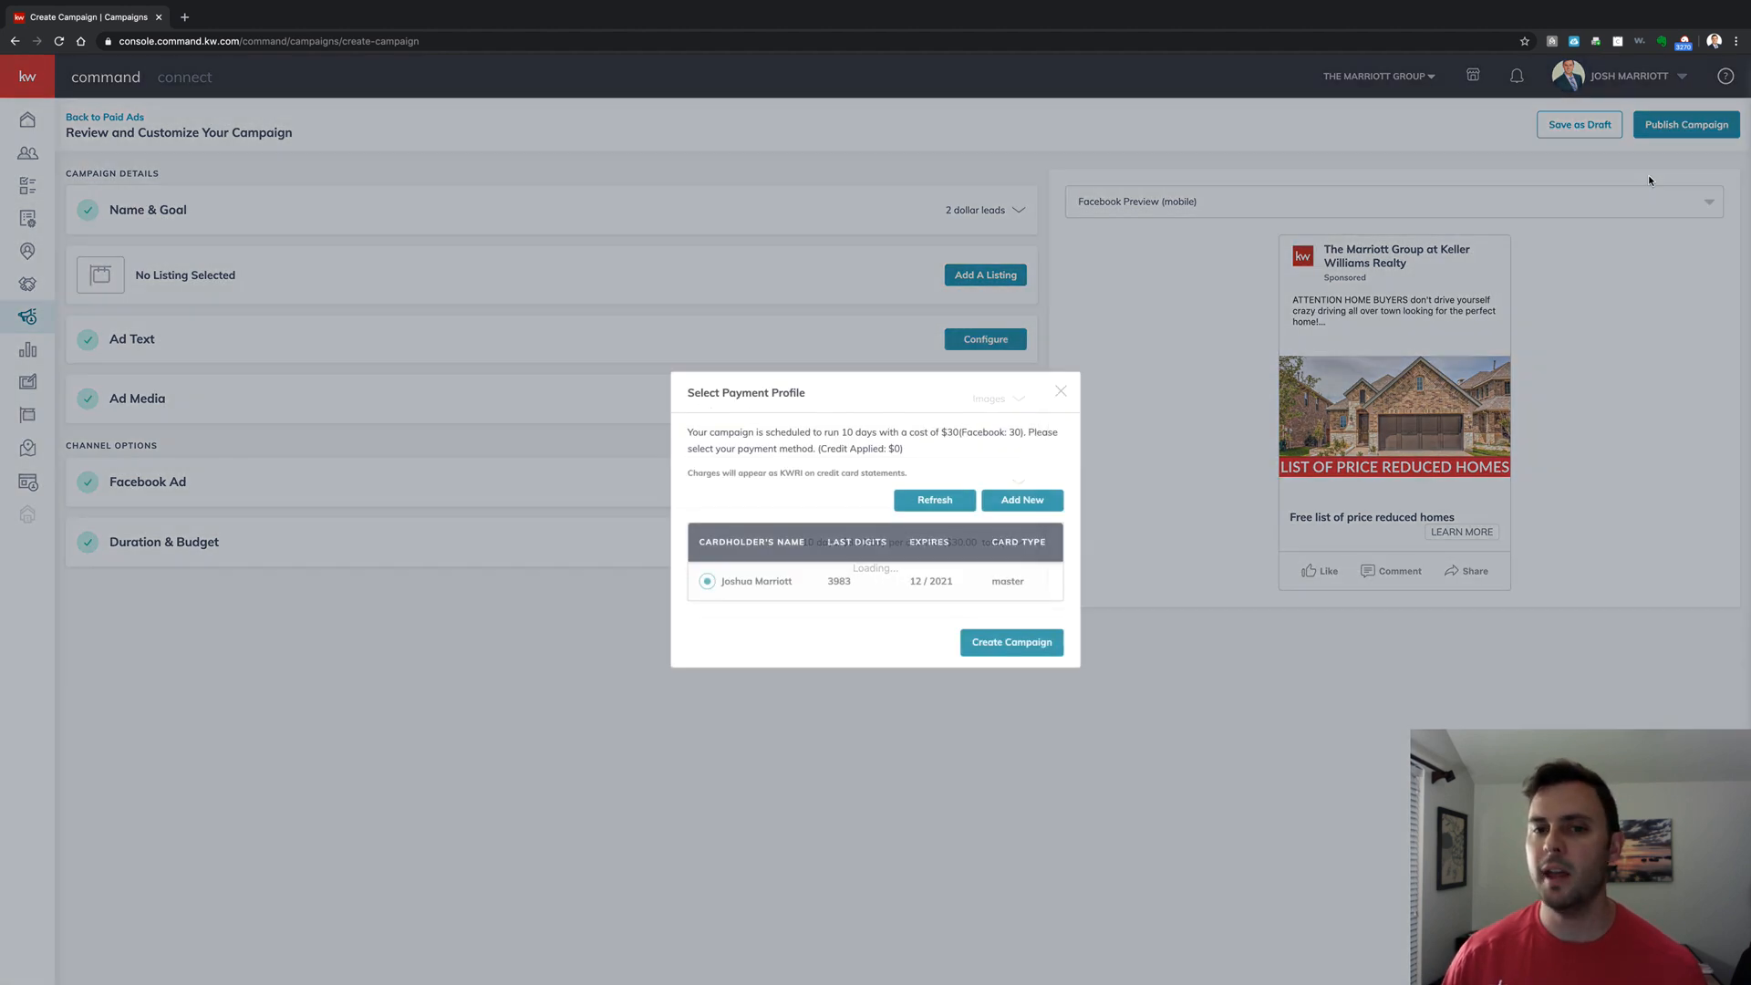
{"action": "left_click", "coordinate": [1004, 645]}
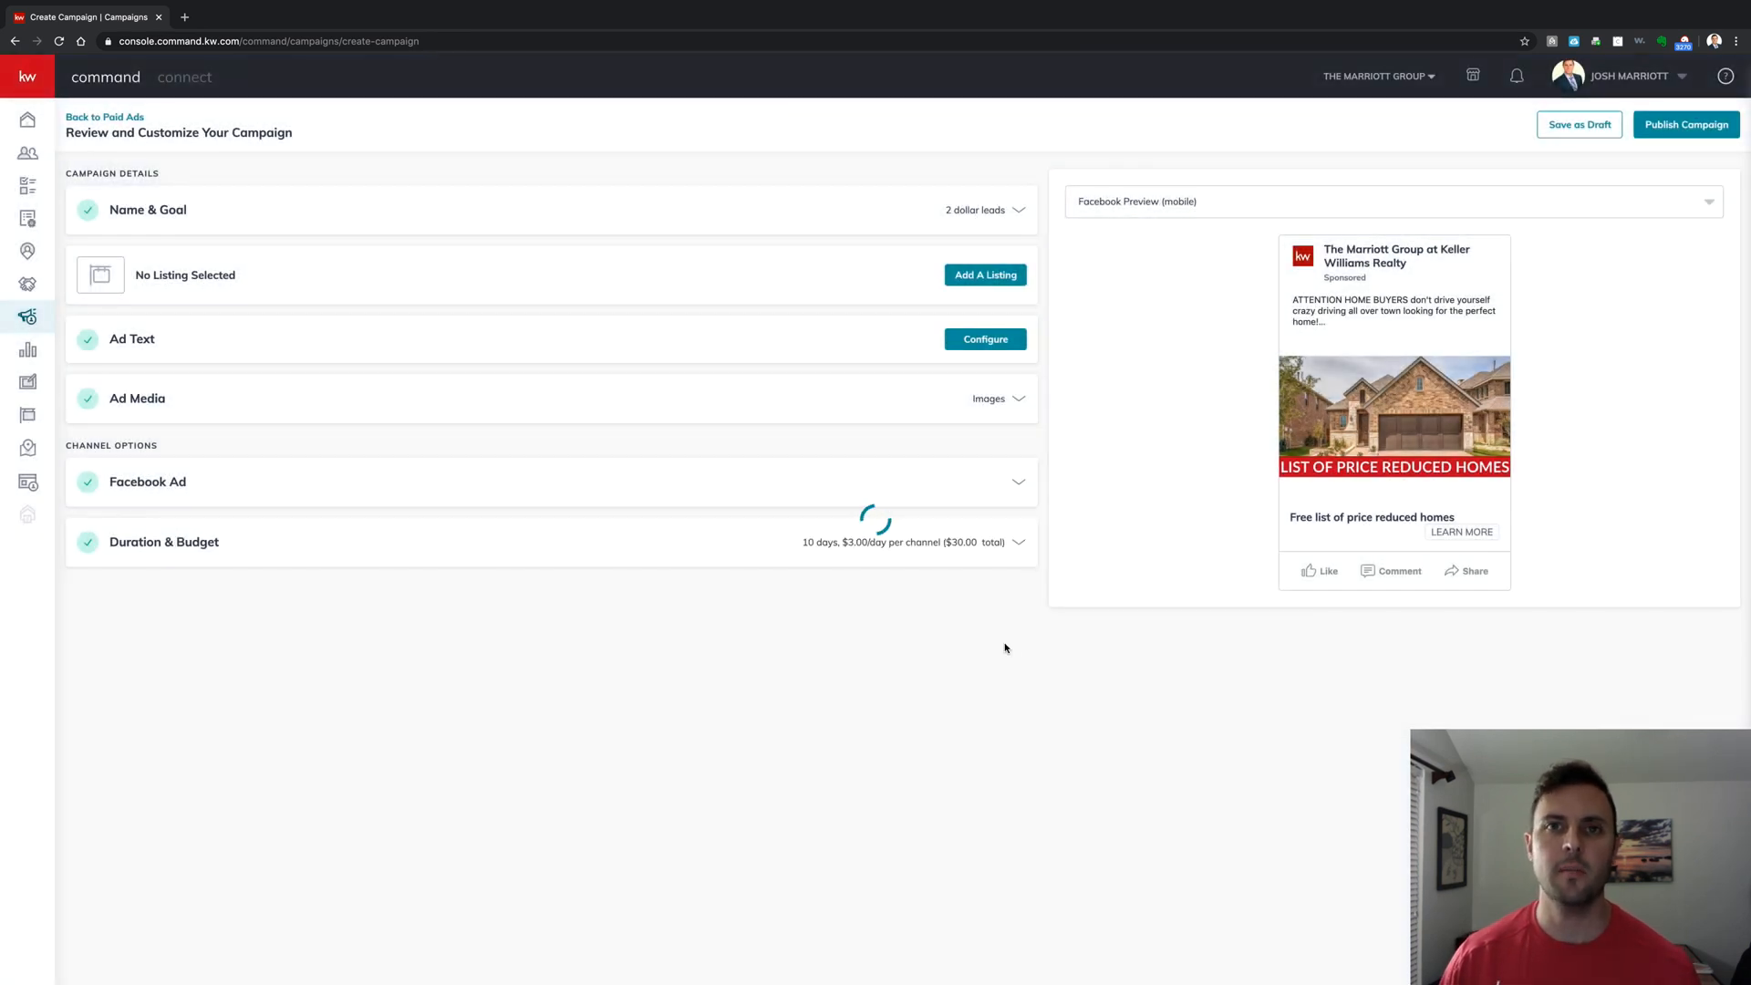